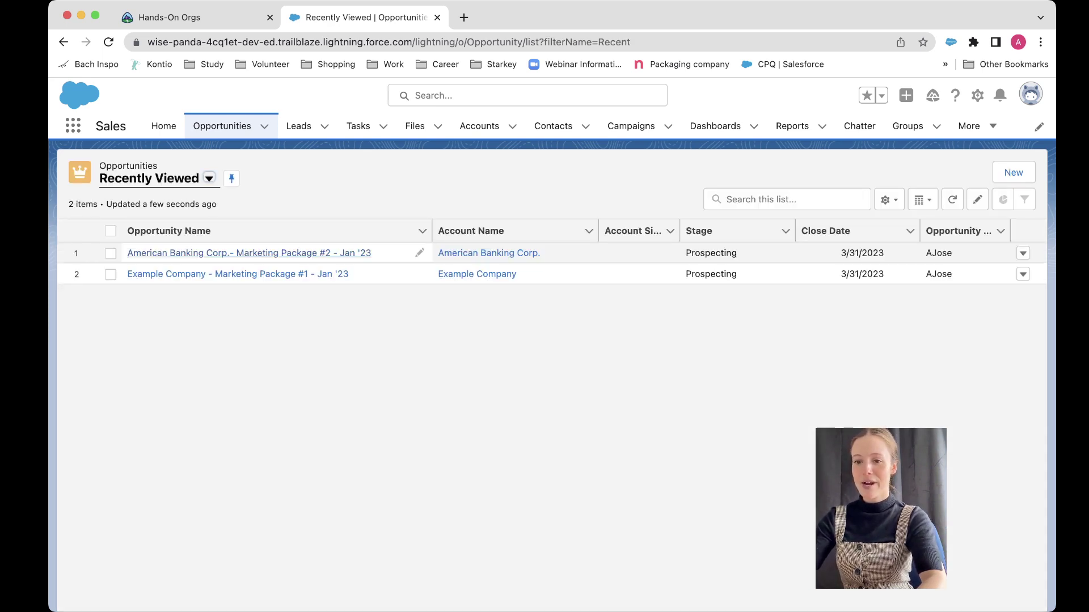
# Step: Open the American Banking Corp. Marketing Package #2 opportunity, and load Leads in a separate browser tab
pyautogui.click(249, 253)
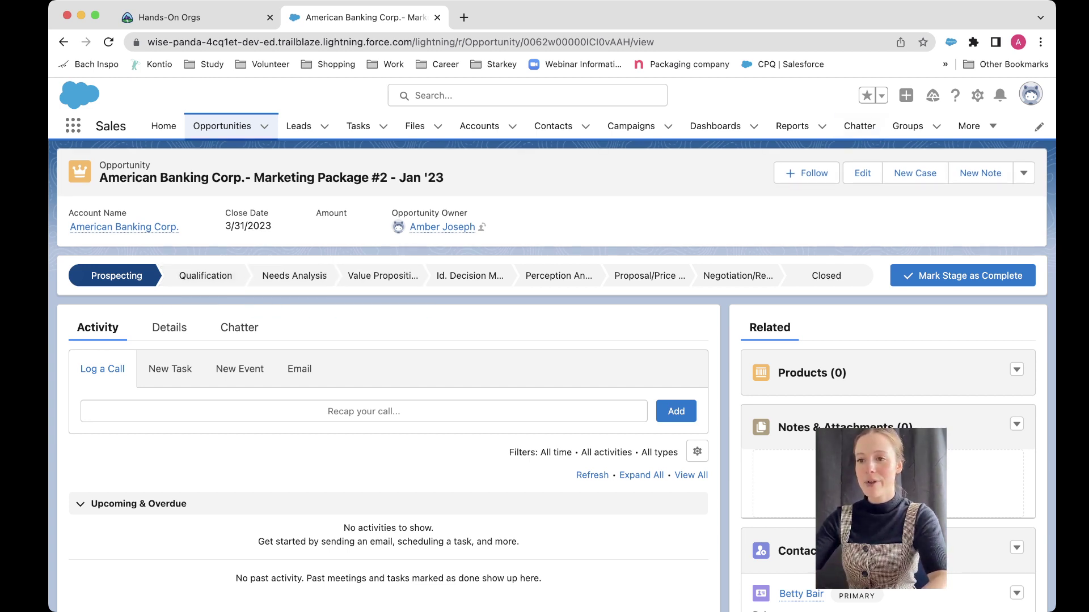
pyautogui.keyDown('super'); pyautogui.click(298, 126); pyautogui.keyUp('super')
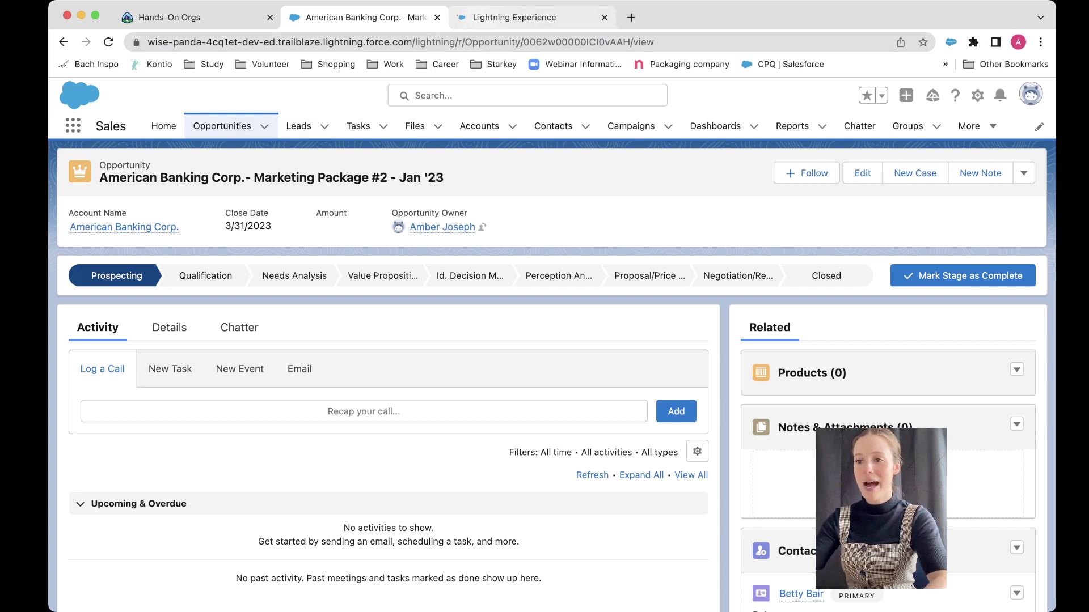
pyautogui.click(532, 17)
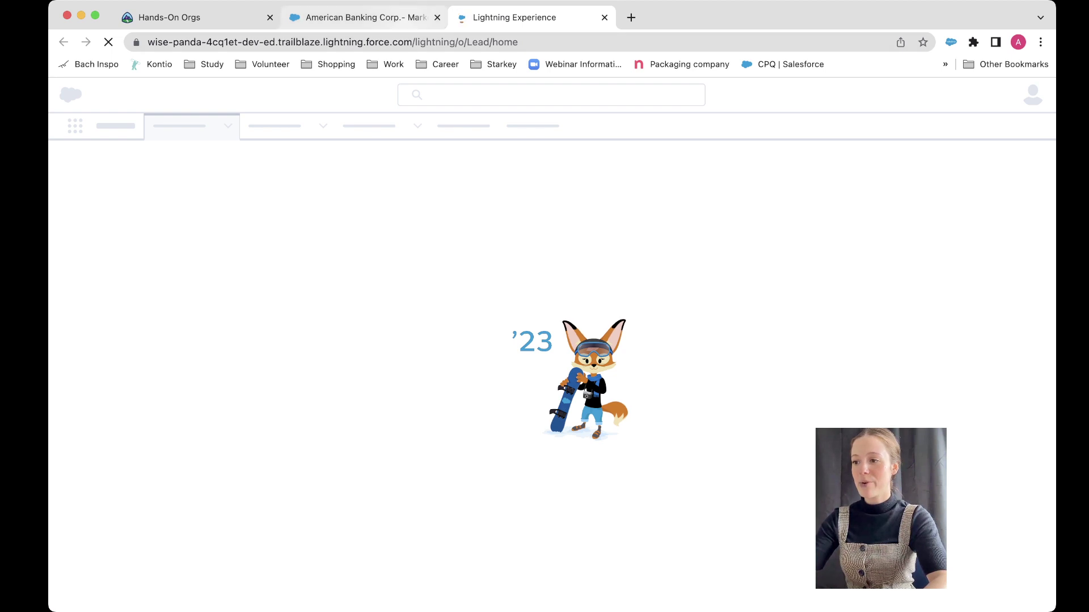
pyautogui.hotkey('ctrl', 'shift', 'Tab')
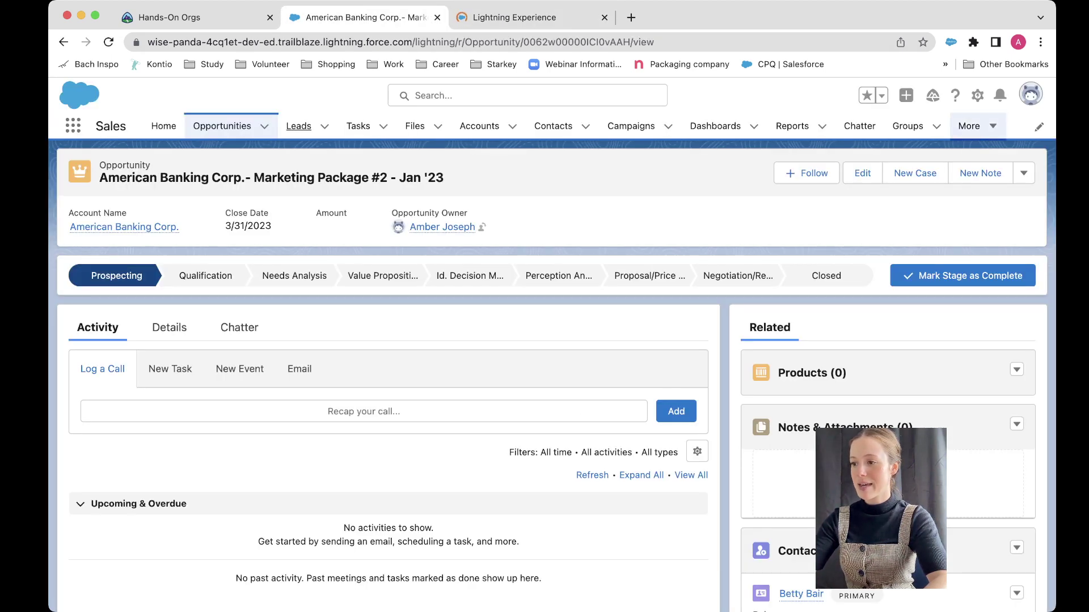
# Step: Load Cases in a separate browser tab, and keep the first open lead's record in its own tab instead of the leads list
pyautogui.click(969, 126)
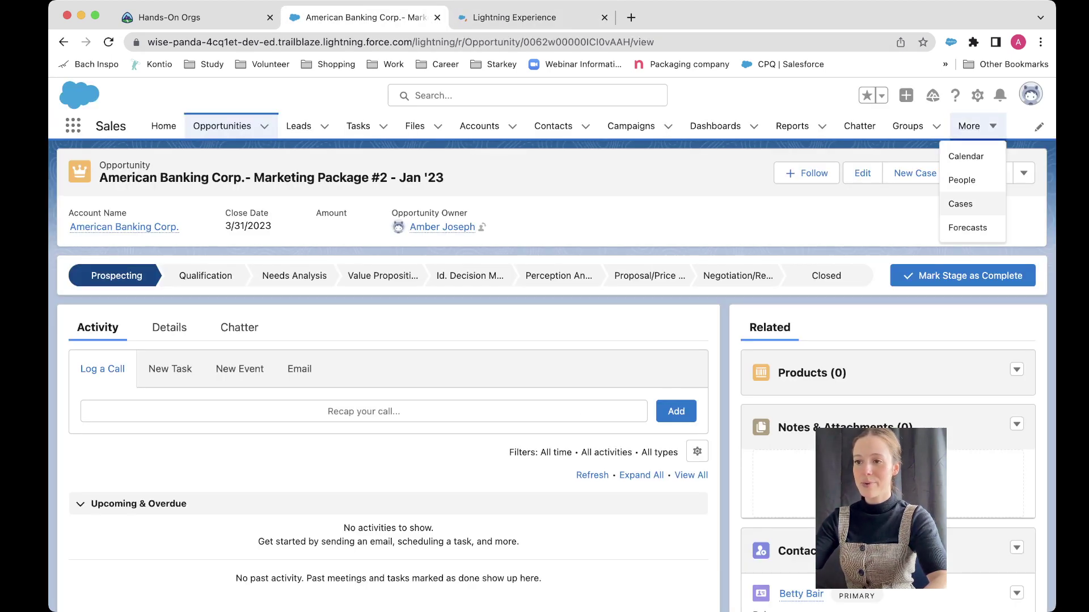
pyautogui.hotkey('ctrl', 'Tab')
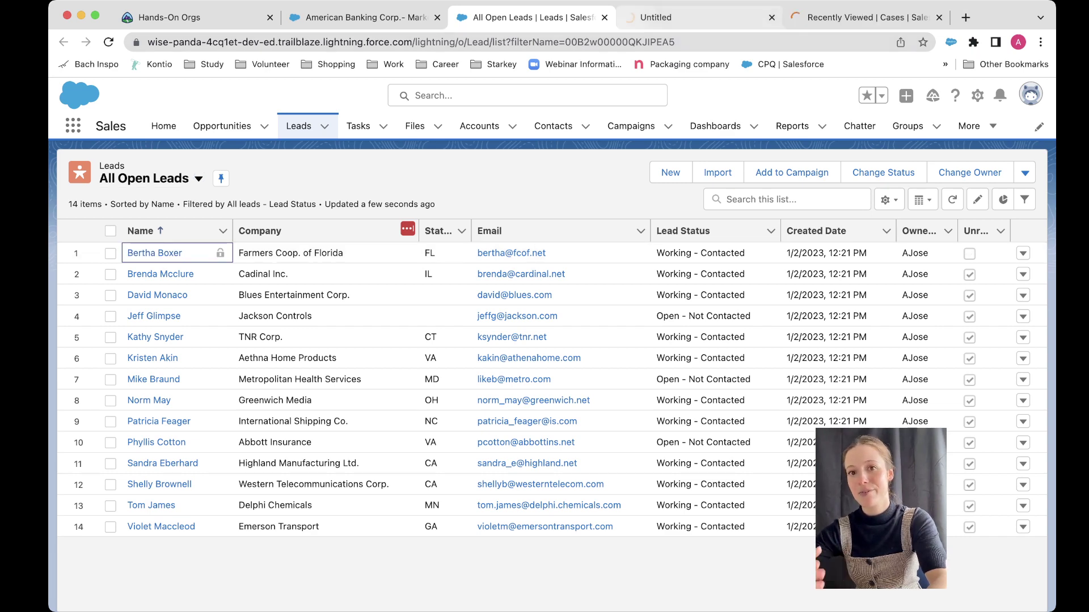
pyautogui.click(604, 17)
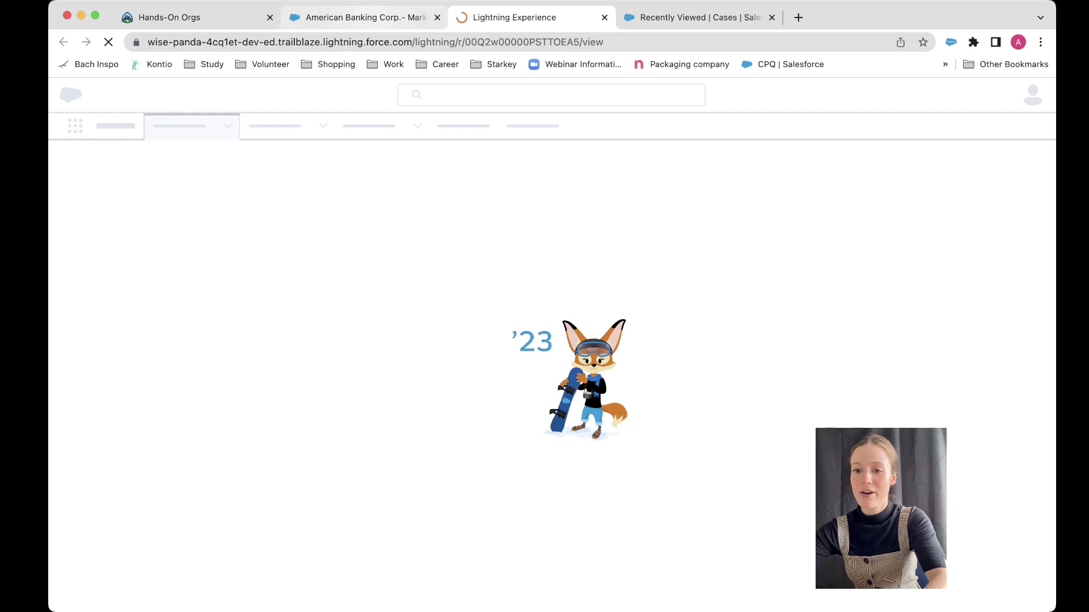
# Step: Show the All Open Cases list and open the case about electrical wiring installation guidance for GC5060
pyautogui.click(364, 17)
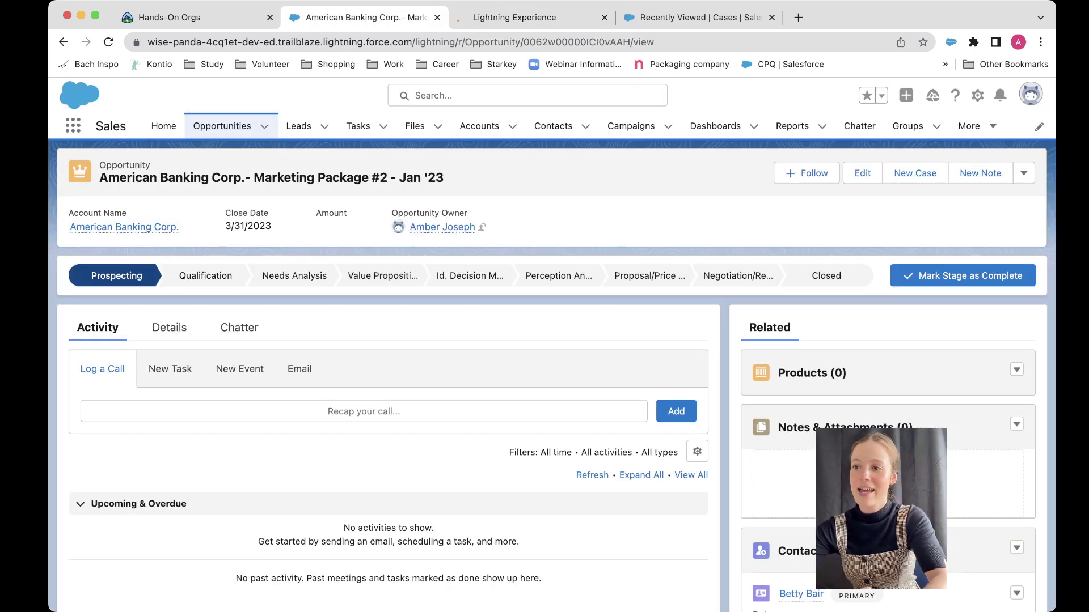
pyautogui.hotkey('ctrl', 'Tab')
pyautogui.hotkey('ctrl', 'Tab')
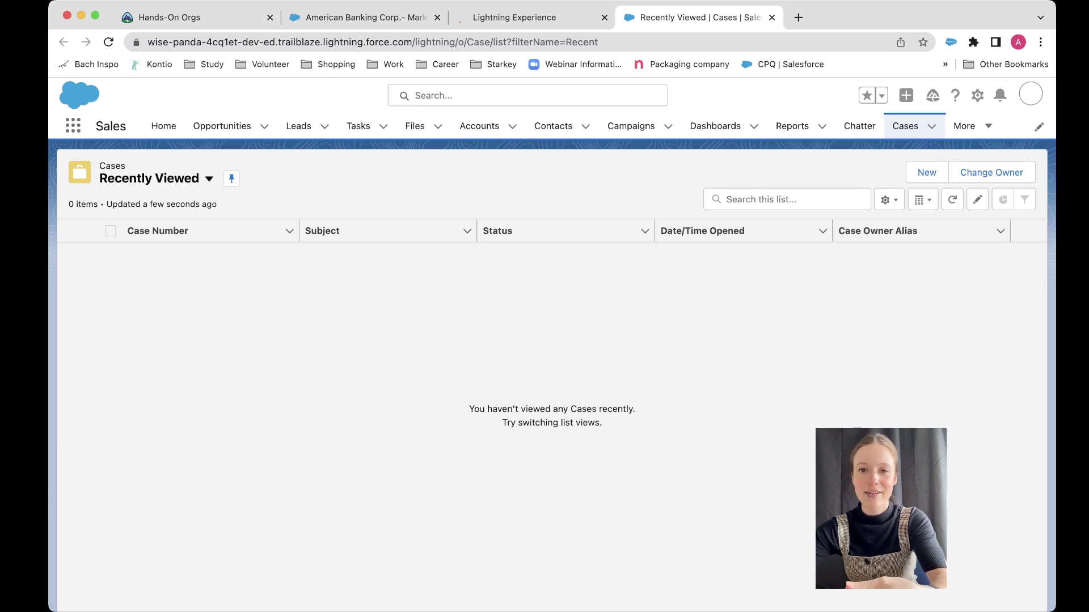
pyautogui.click(159, 178)
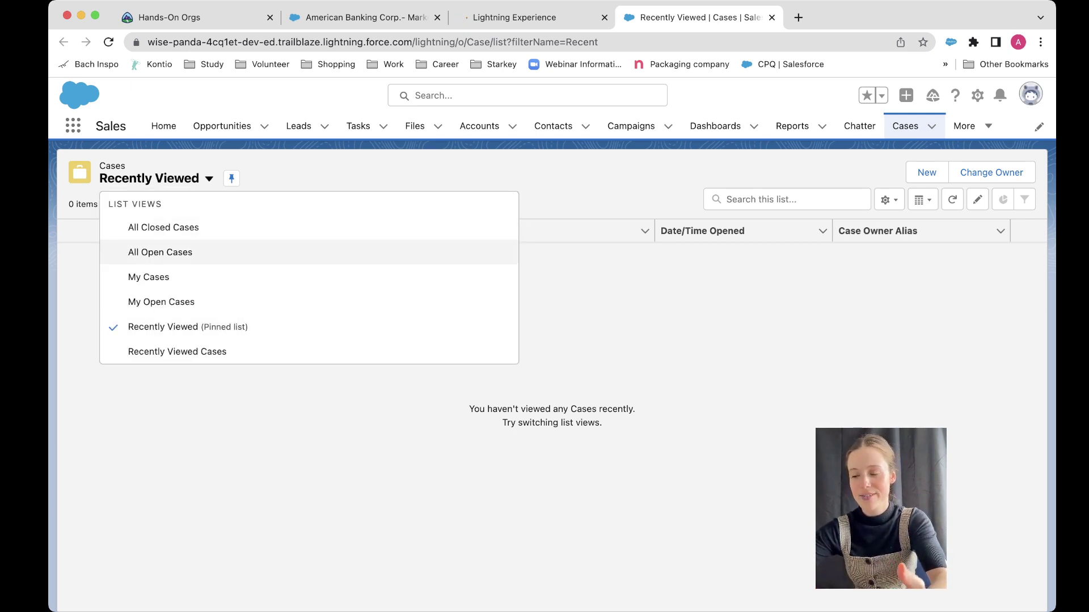
pyautogui.click(160, 252)
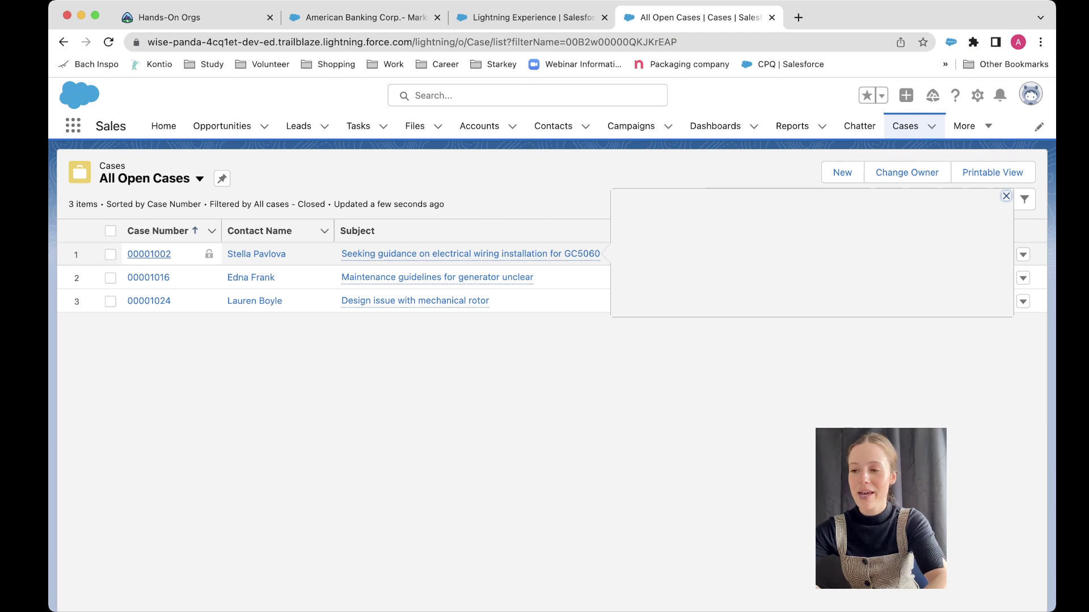
pyautogui.click(471, 253)
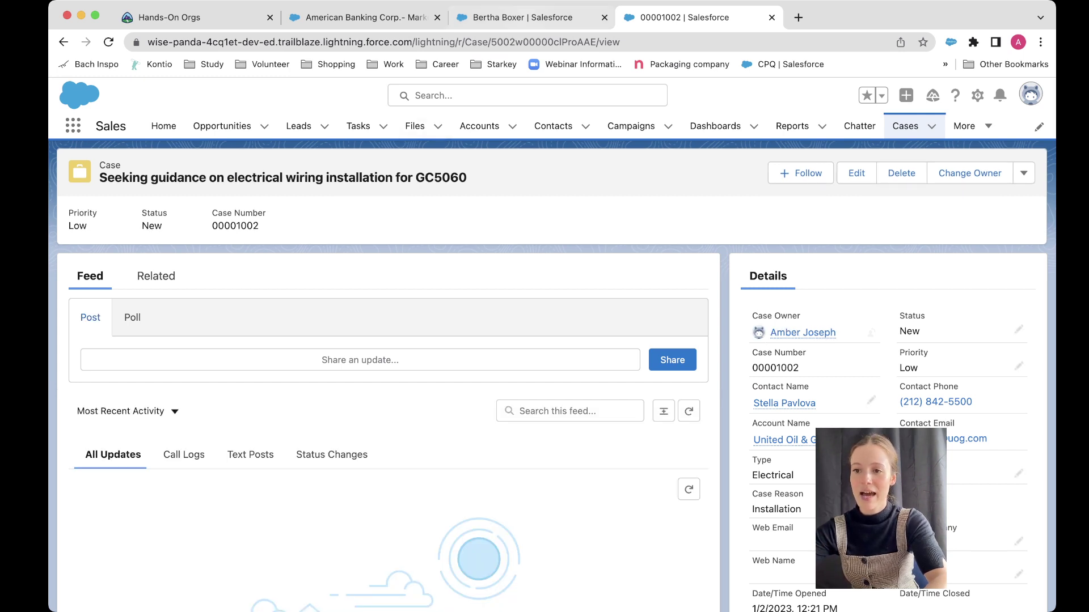
# Step: Review the open lead, opportunity and case records, examining their stage or status information
pyautogui.click(523, 17)
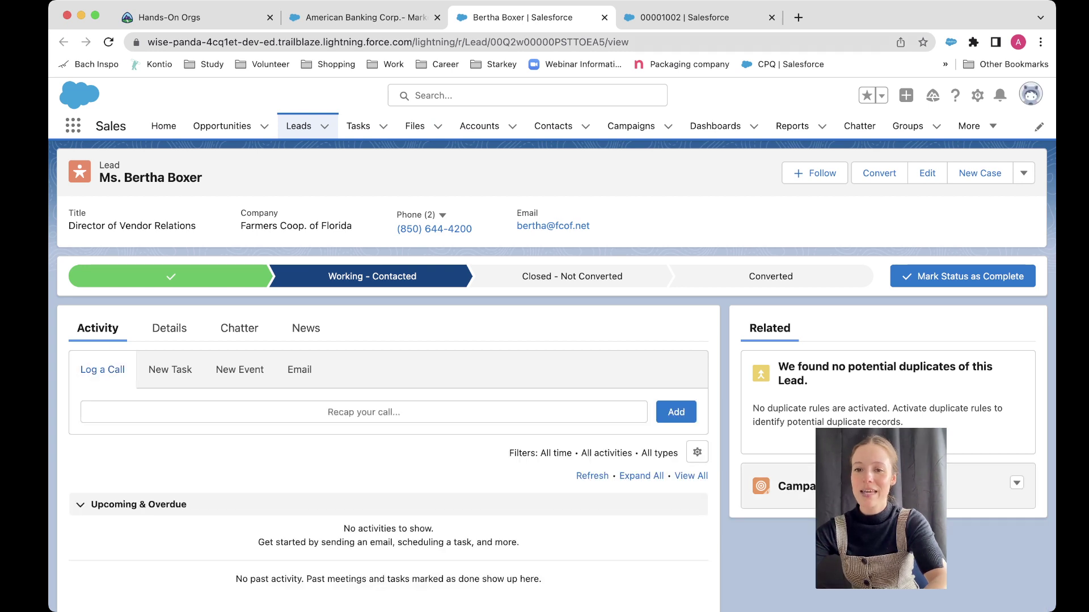
pyautogui.click(364, 17)
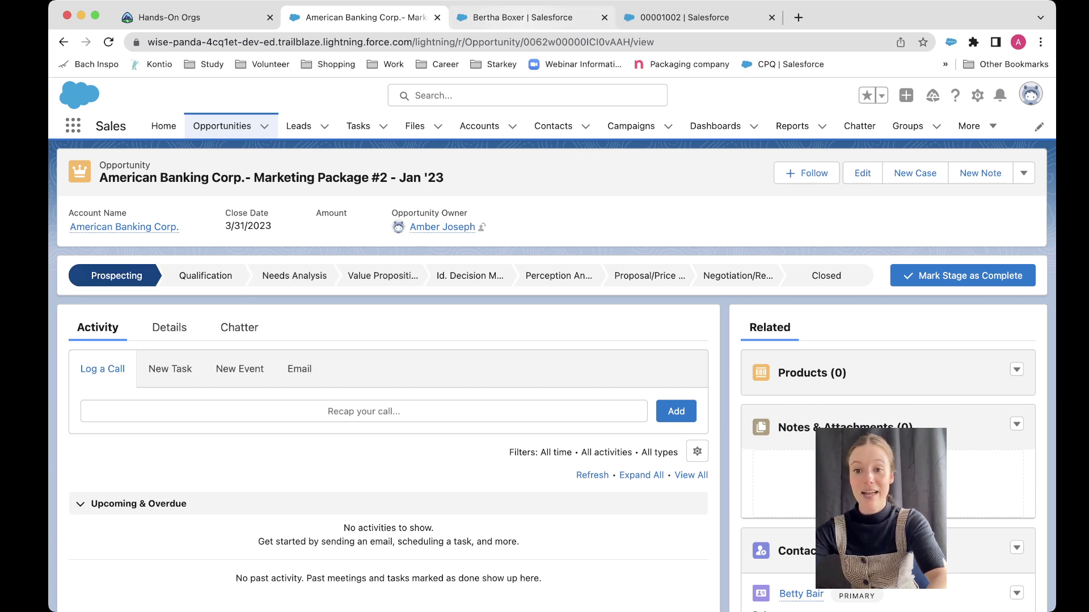
pyautogui.hotkey('ctrl', 'Tab')
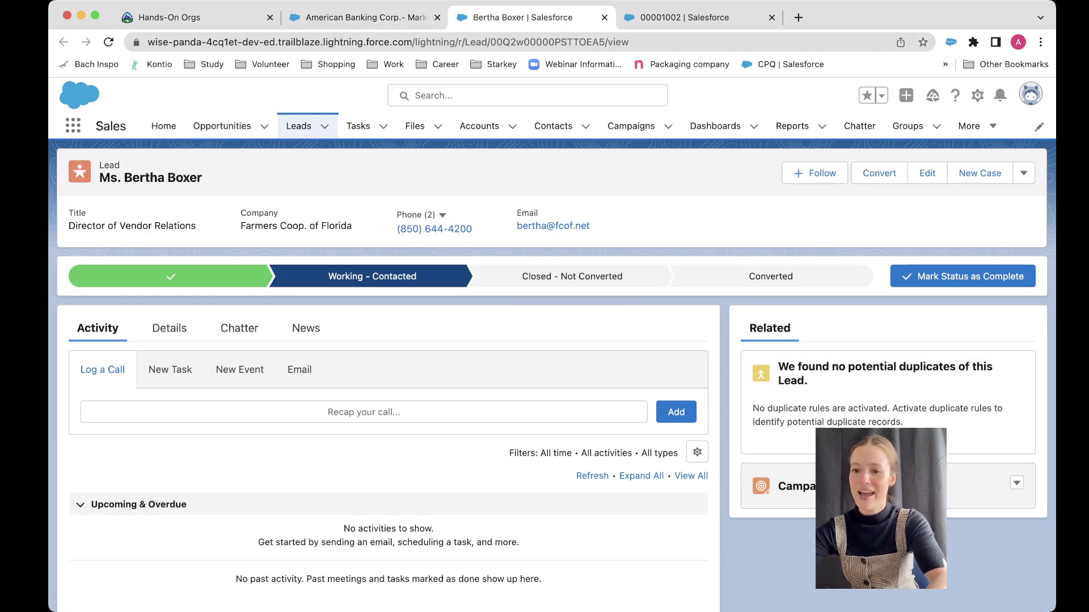
pyautogui.hotkey('ctrl', 'Tab')
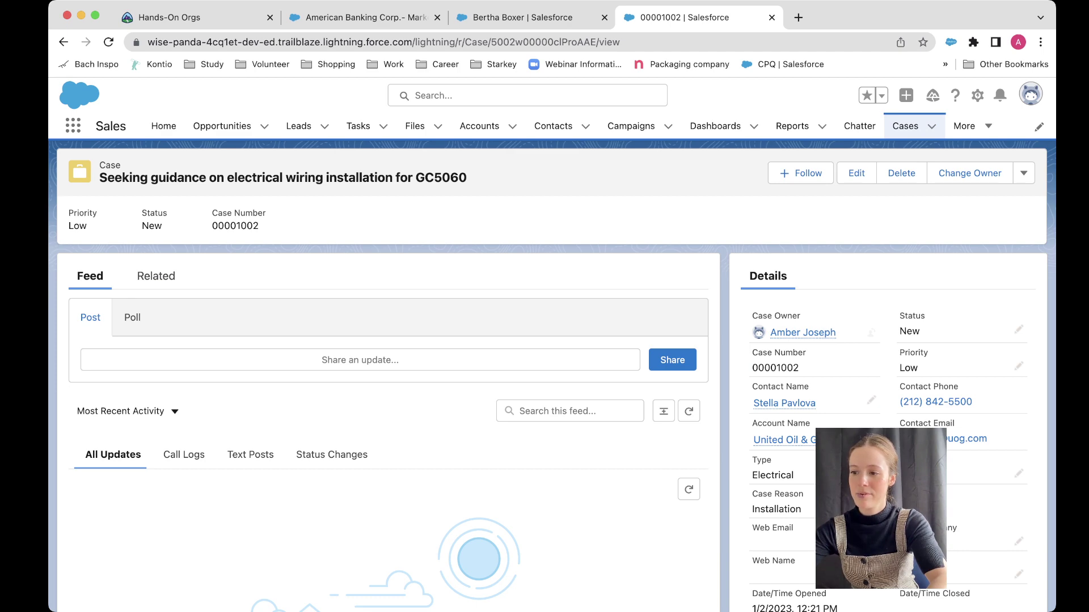
pyautogui.scroll(-5, 553, 351)
pyautogui.scroll(5, 554, 351)
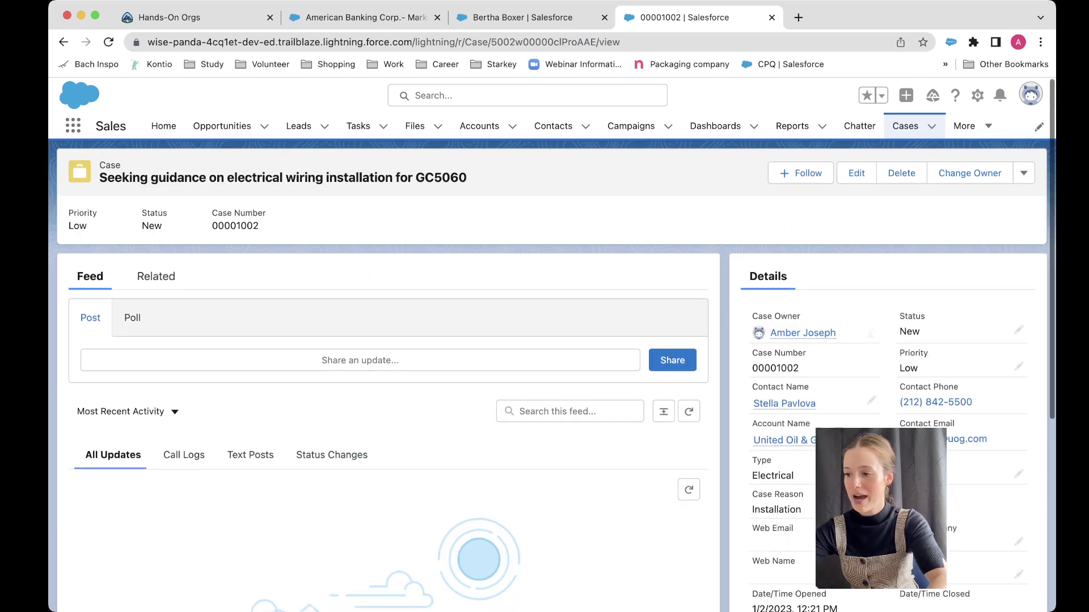
pyautogui.scroll(-2, 554, 351)
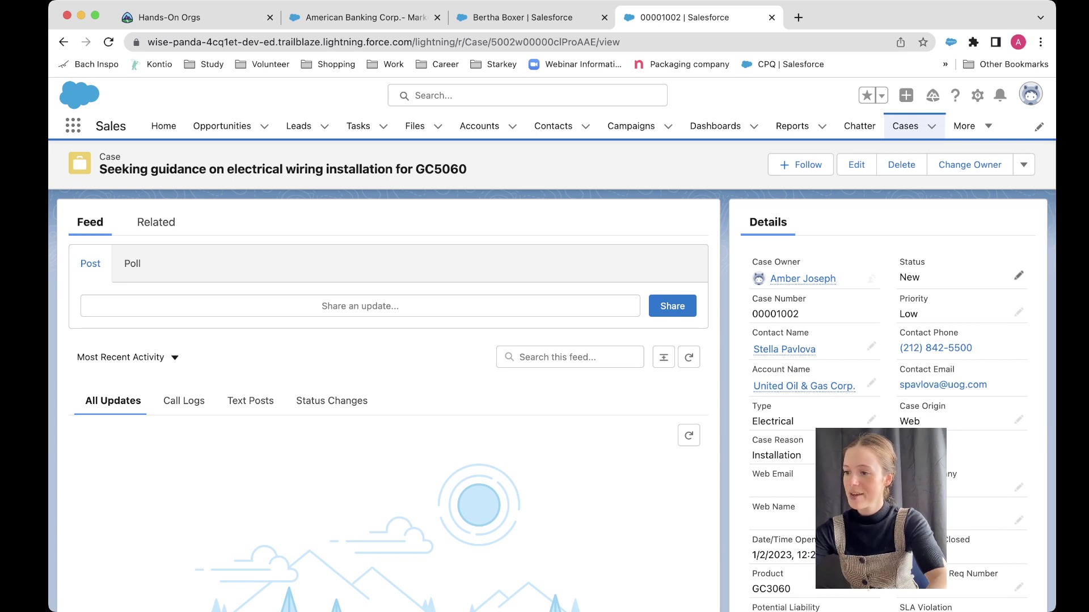
# Step: Open the GC5060 wiring case's Status for inline editing, and open Setup in a separate browser tab
pyautogui.click(1019, 275)
pyautogui.click(958, 292)
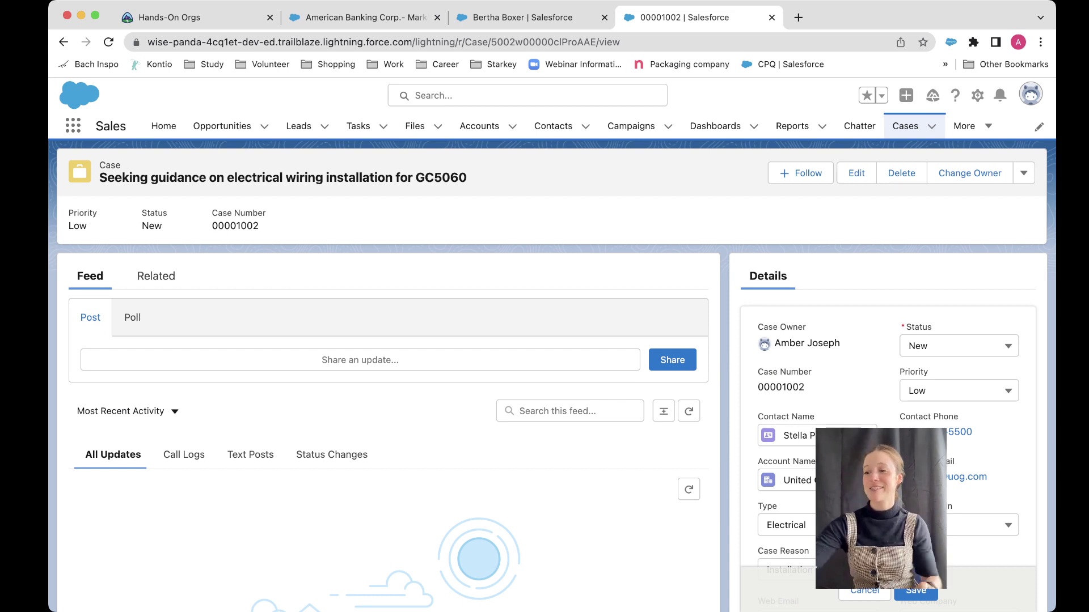
pyautogui.click(977, 95)
pyautogui.click(918, 132)
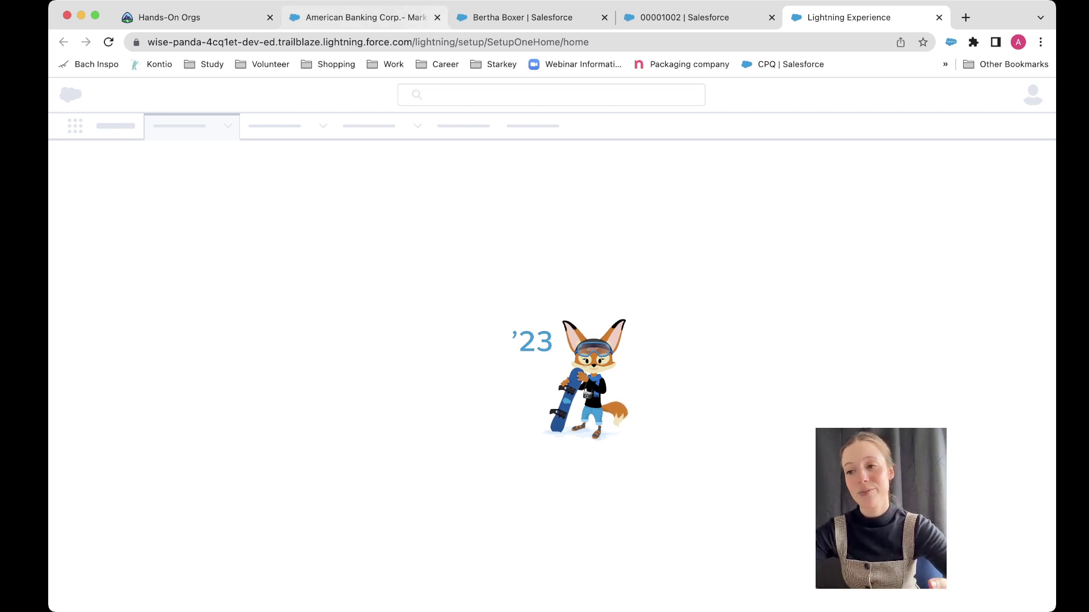
# Step: Compare the stage and status displays on the case, lead and opportunity records, and return to Setup
pyautogui.click(675, 17)
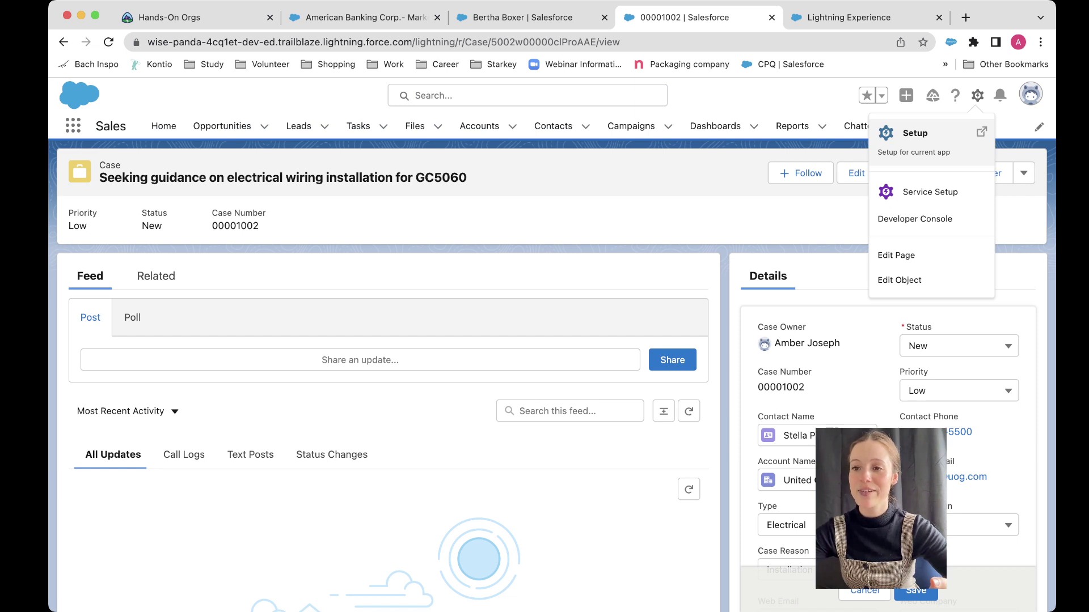
pyautogui.click(523, 17)
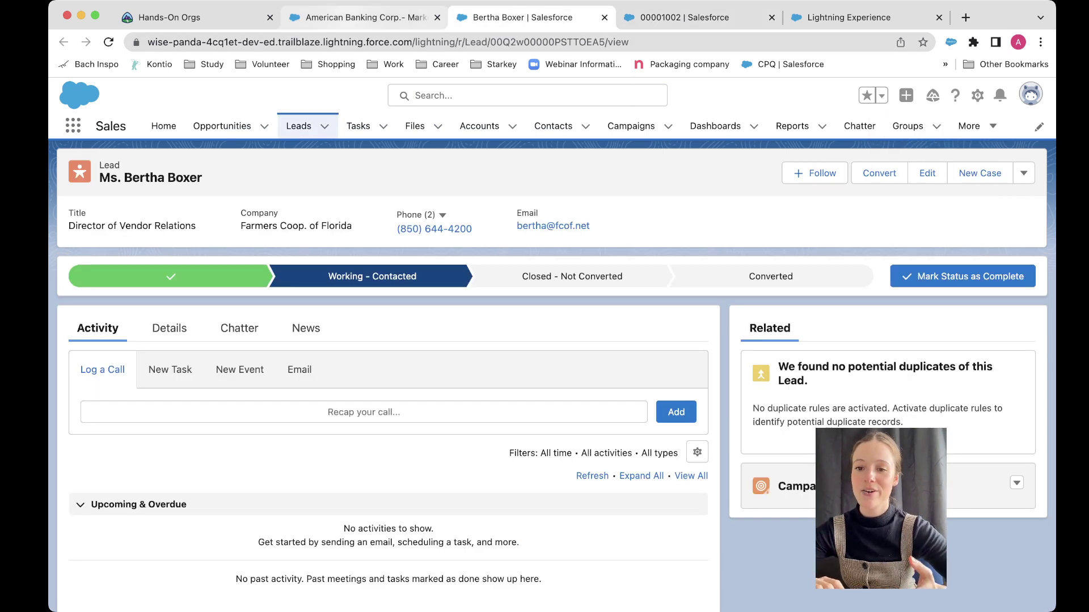
pyautogui.click(363, 18)
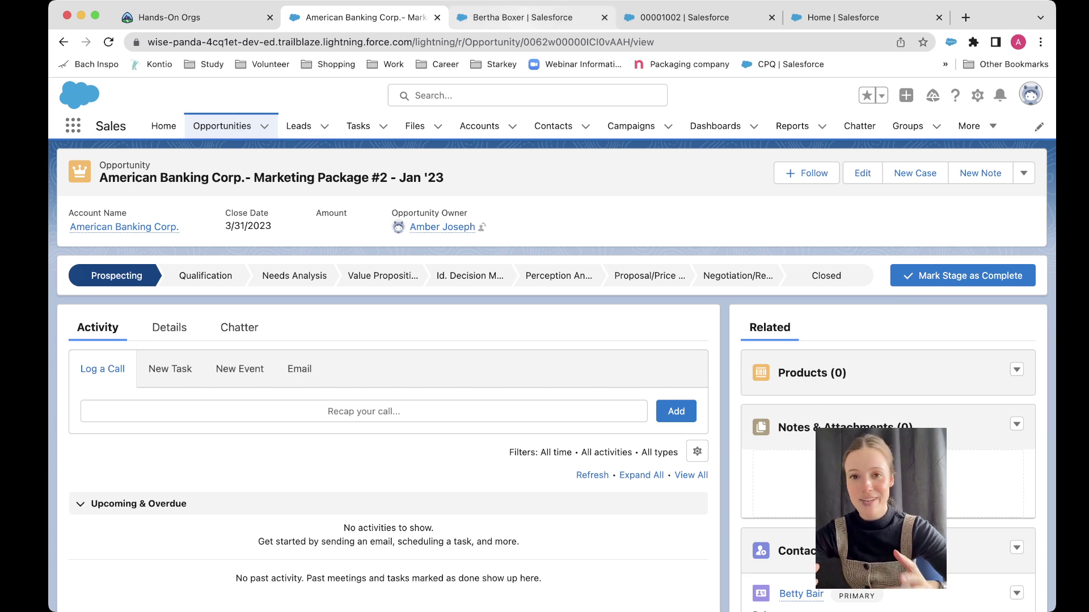
pyautogui.hotkey('ctrl', 'Tab')
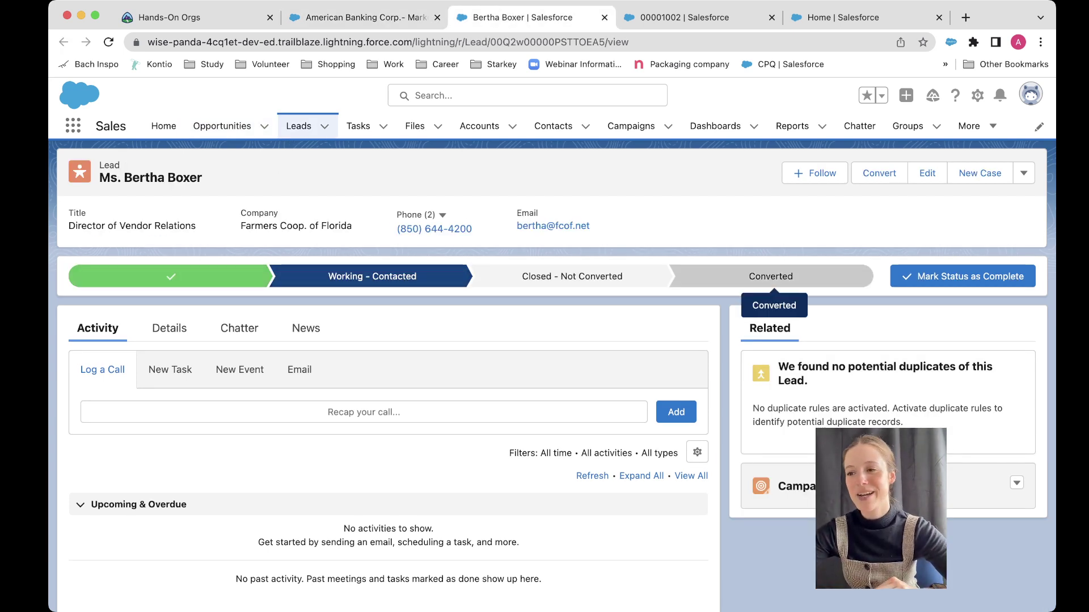
pyautogui.hotkey('ctrl', 'Tab')
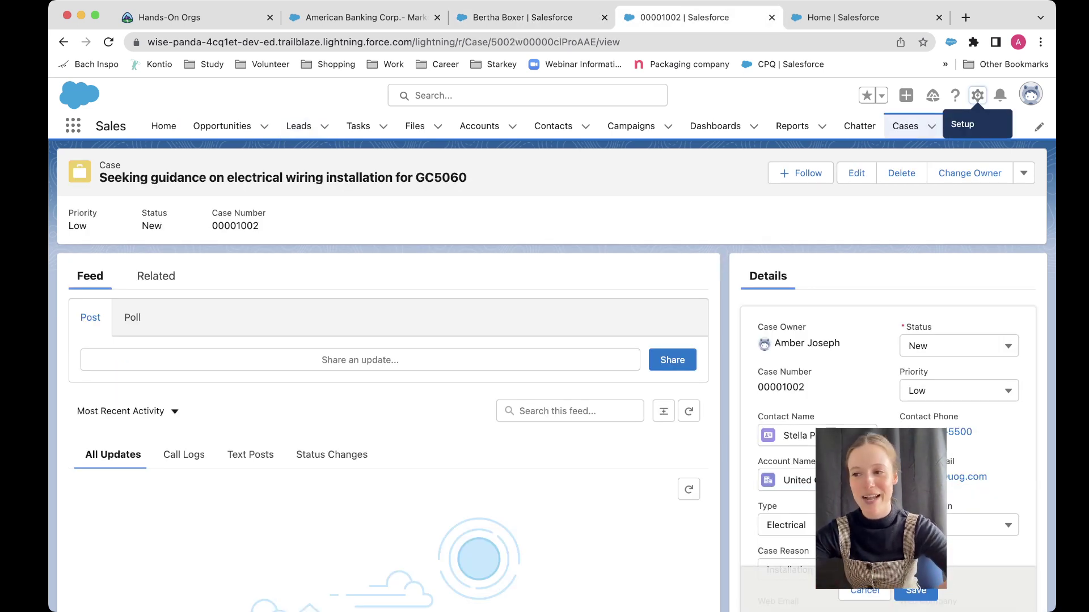
pyautogui.hotkey('ctrl', 'Tab')
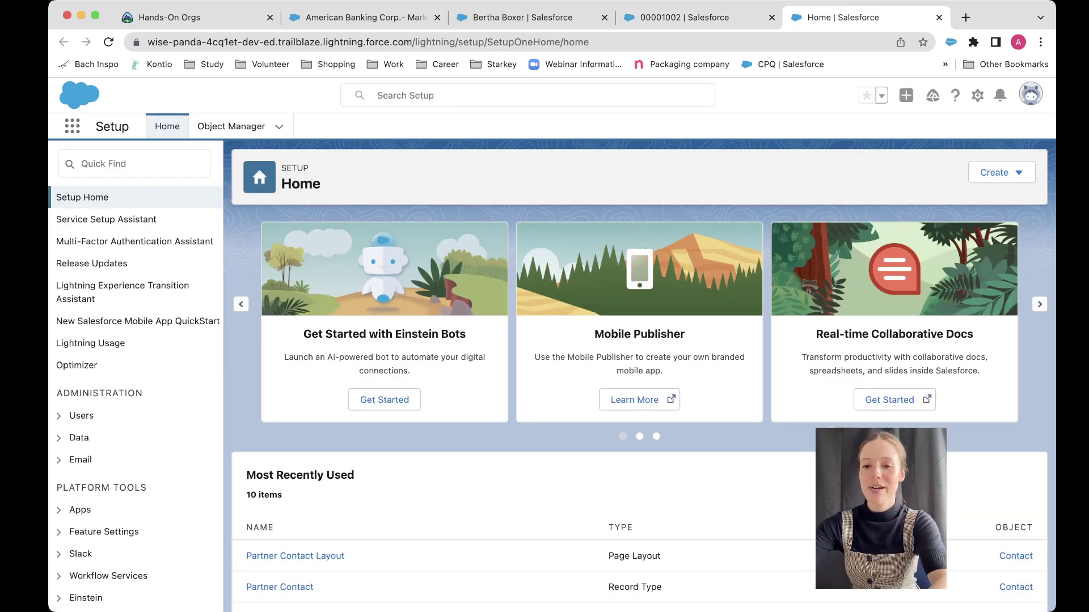
pyautogui.click(82, 163)
pyautogui.write('sa')
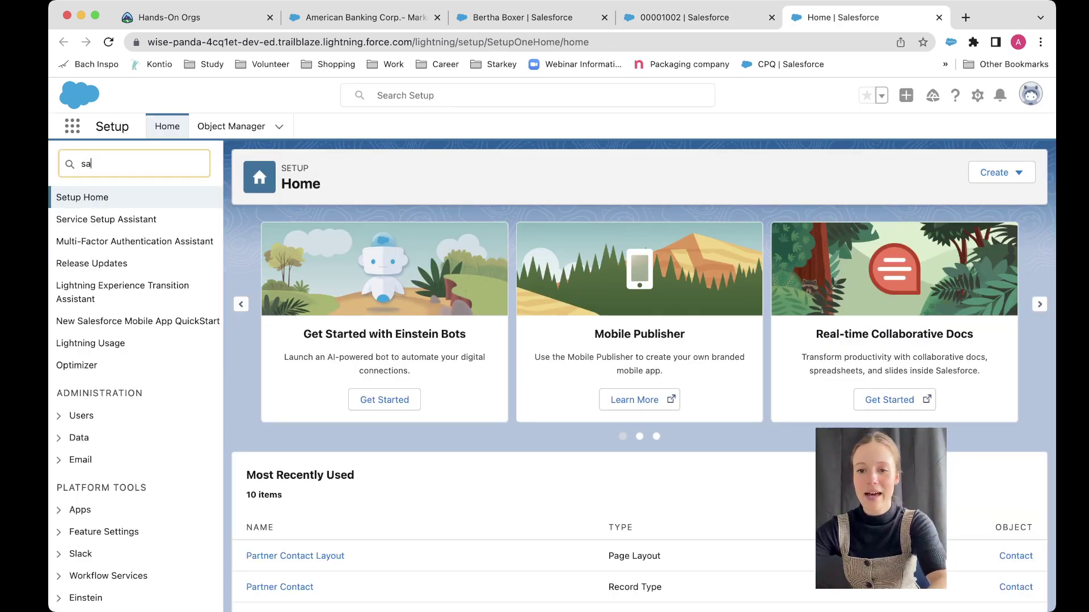
pyautogui.write('l')
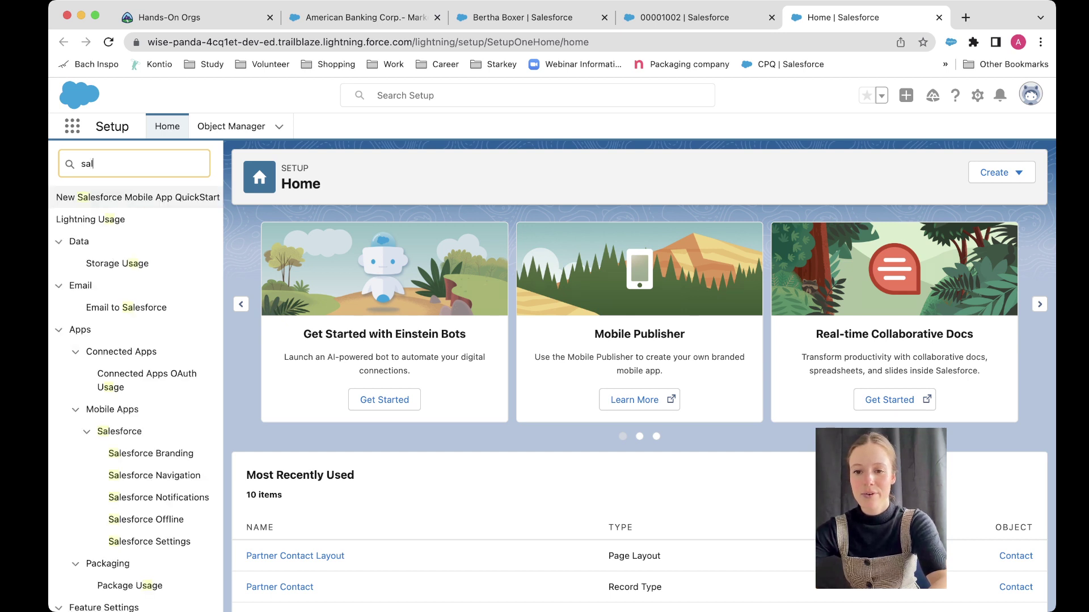
pyautogui.write('es pro')
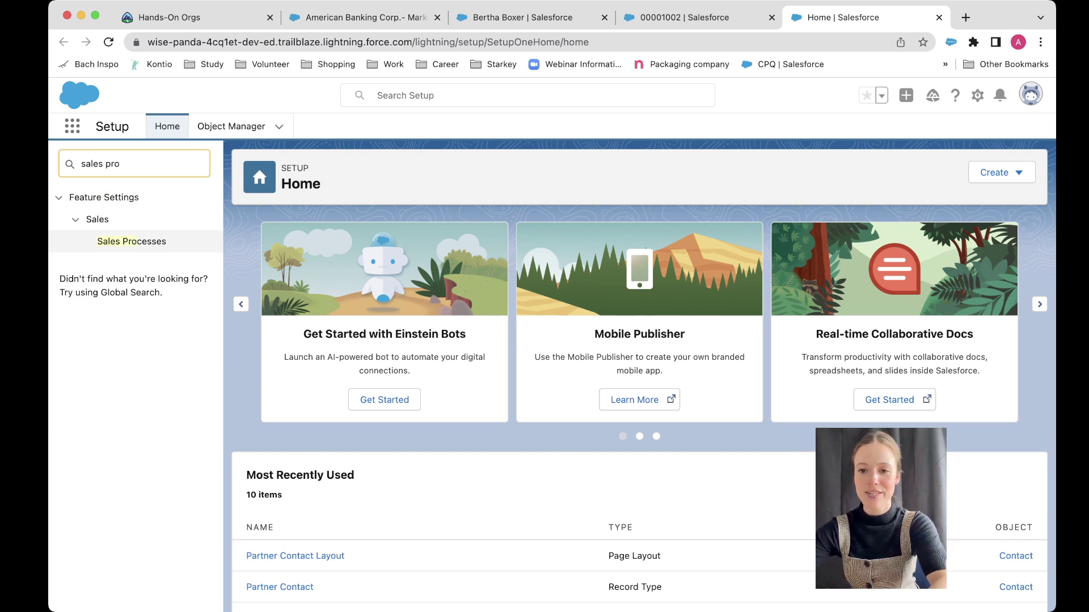
# Step: Search the Setup navigation for "processes"
pyautogui.doubleClick(91, 164)
pyautogui.hotkey('alt', 'shift', 'Right')
pyautogui.write('process')
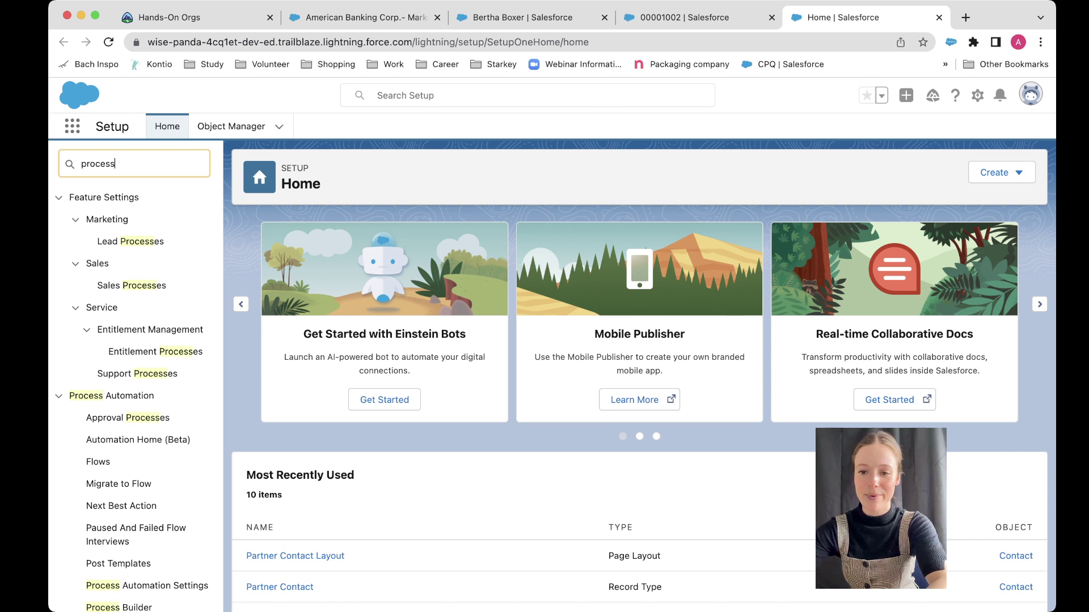
pyautogui.write('e')
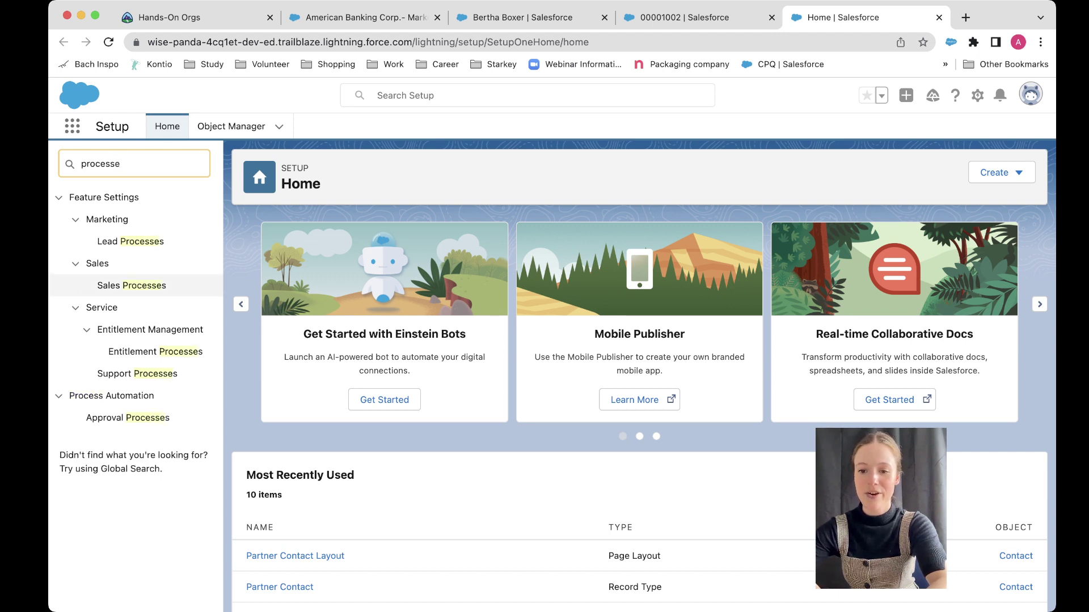
pyautogui.write('s')
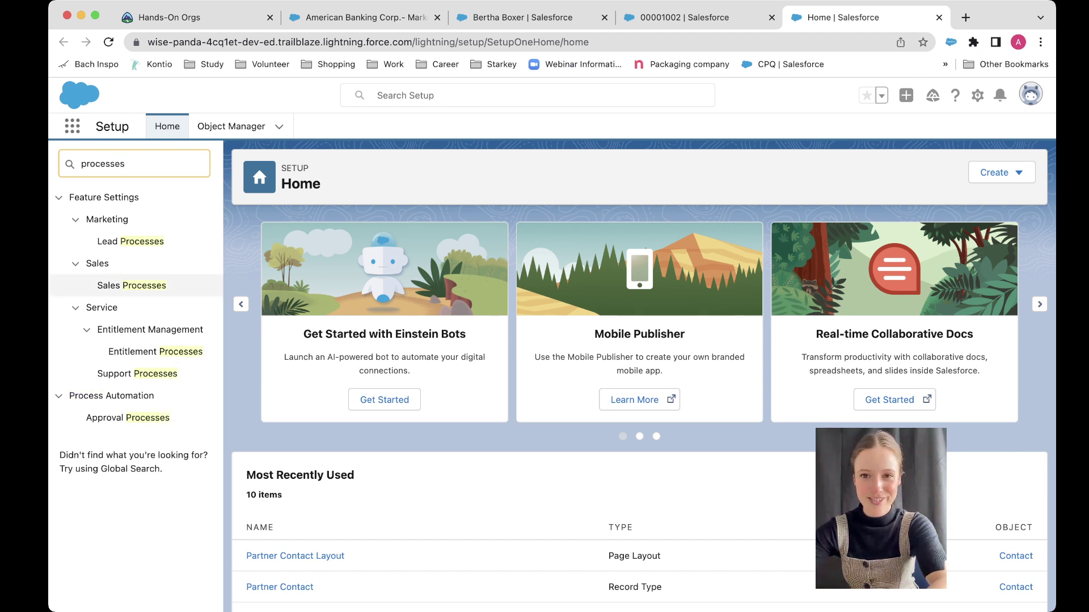
# Step: Examine the Lead, Sales and Support Processes entries in Setup, and return to the American Banking Corp. opportunity
pyautogui.press('Down')
pyautogui.press('Down')
pyautogui.press('Down')
pyautogui.press('Down')
pyautogui.press('Down')
pyautogui.press('Down')
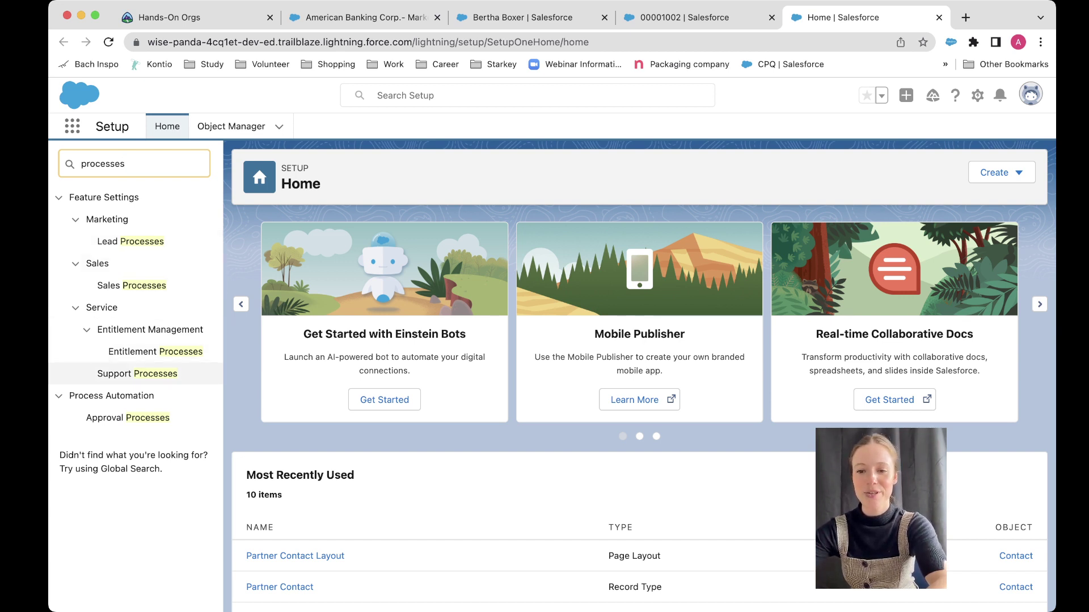
pyautogui.press('Up')
pyautogui.press('Up')
pyautogui.press('Up')
pyautogui.press('Up')
pyautogui.press('Up')
pyautogui.press('Up')
pyautogui.press('Down')
pyautogui.press('Down')
pyautogui.press('Down')
pyautogui.press('Down')
pyautogui.press('Down')
pyautogui.press('Down')
pyautogui.press('Down')
pyautogui.press('Down')
pyautogui.press('Up')
pyautogui.press('Up')
pyautogui.press('Up')
pyautogui.press('Return')
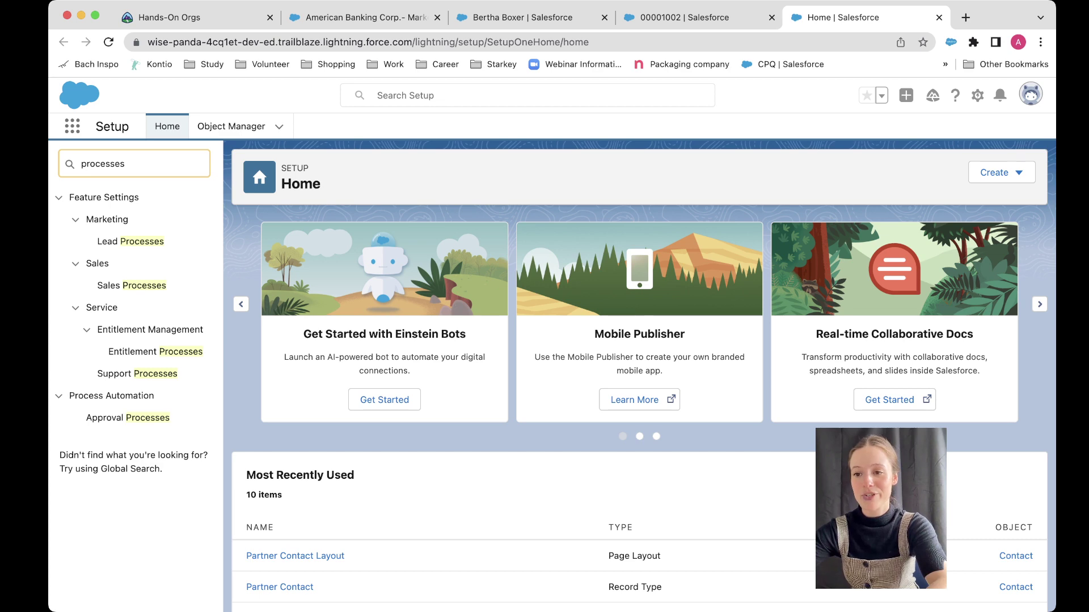
pyautogui.click(363, 17)
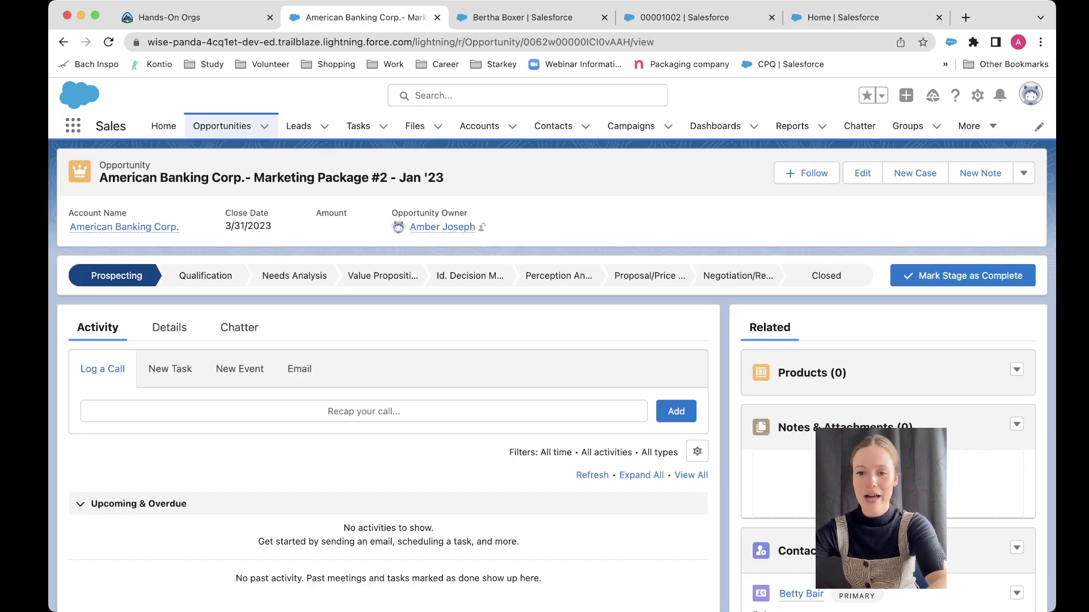
# Step: Show the field details of the American Banking Corp. opportunity, including its Stage
pyautogui.tripleClick(271, 177)
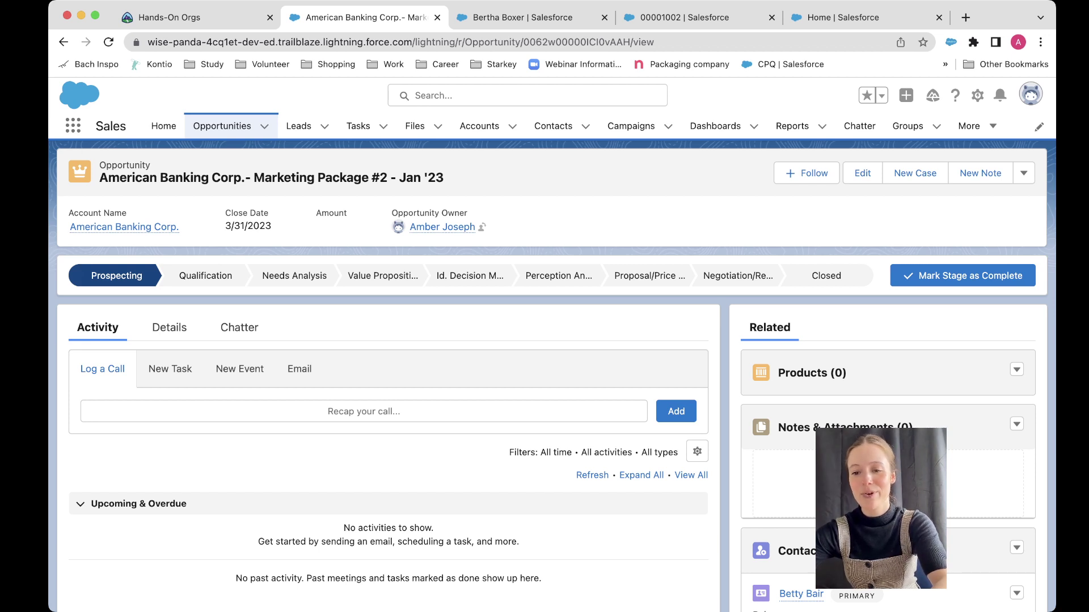
pyautogui.click(167, 327)
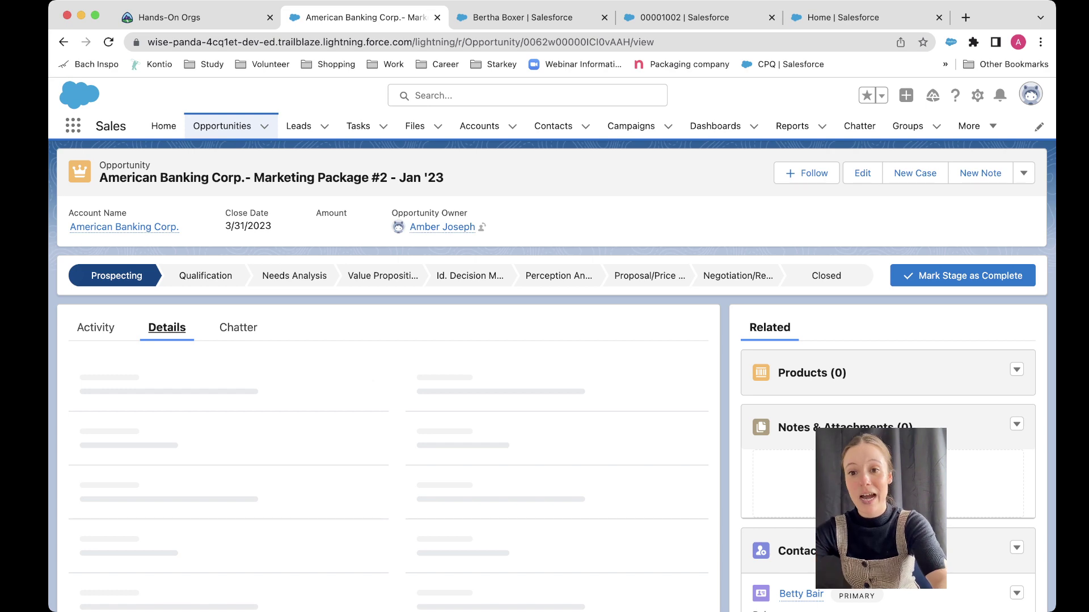
pyautogui.scroll(-1, 227, 375)
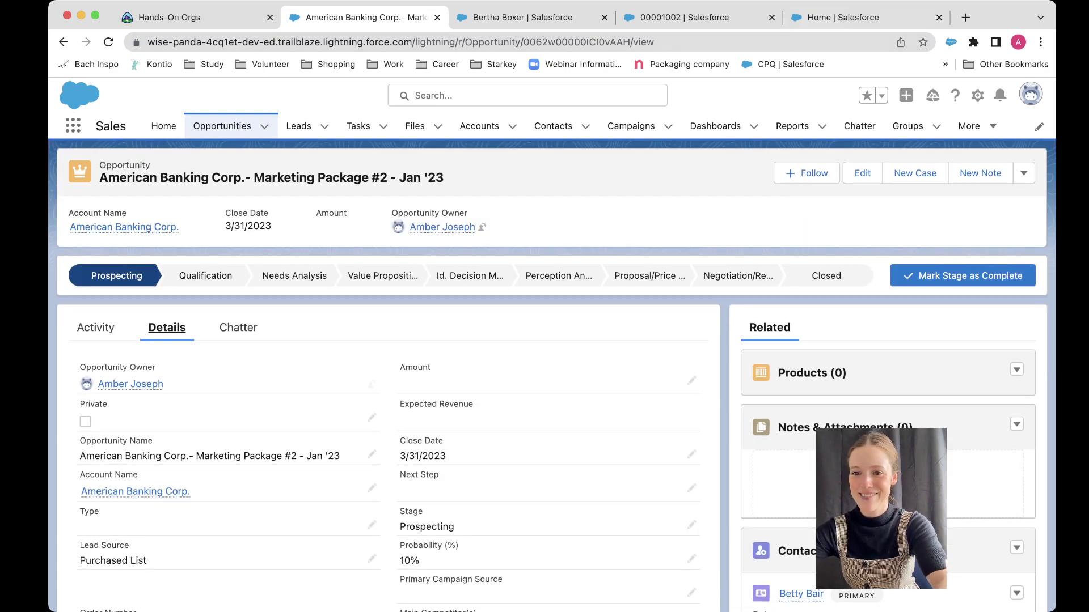
# Step: Return to Setup, find the Opportunity object in Object Manager with "opp", and open its Fields & Relationships
pyautogui.click(843, 17)
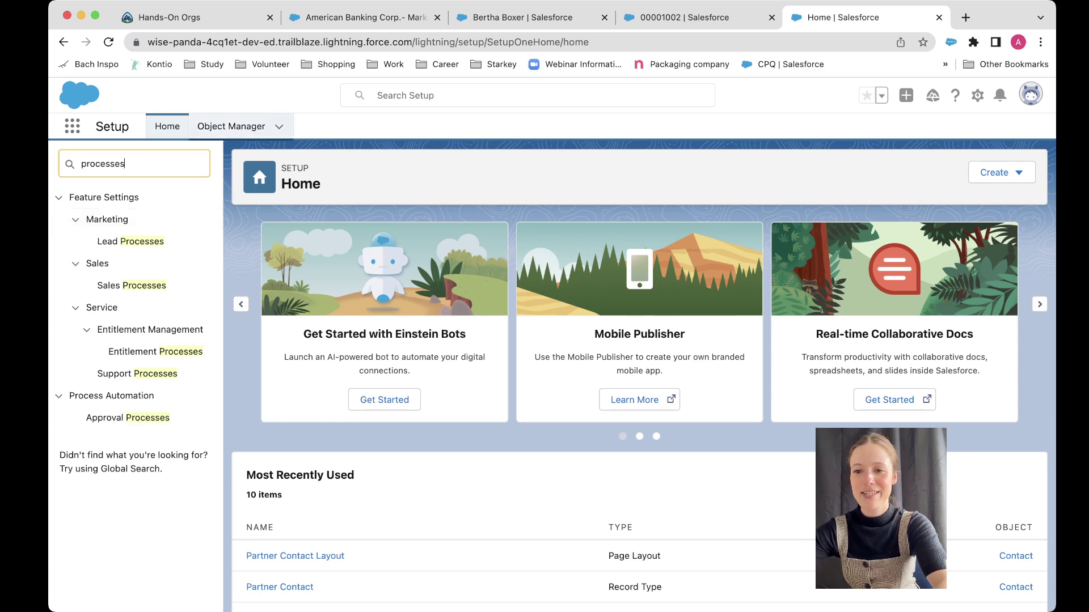
pyautogui.click(231, 126)
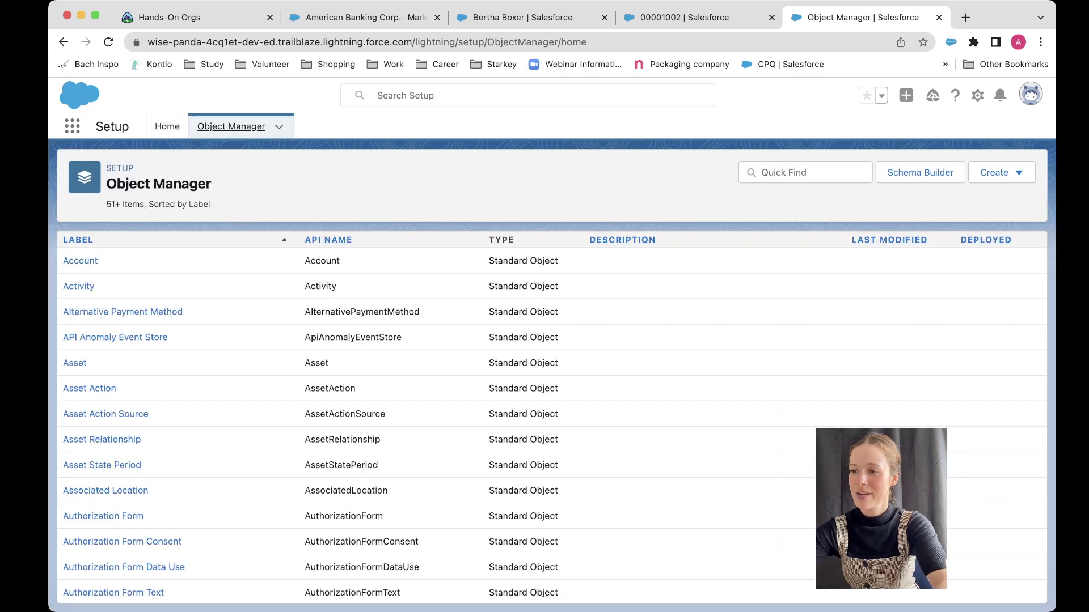
pyautogui.click(804, 173)
pyautogui.write('opp')
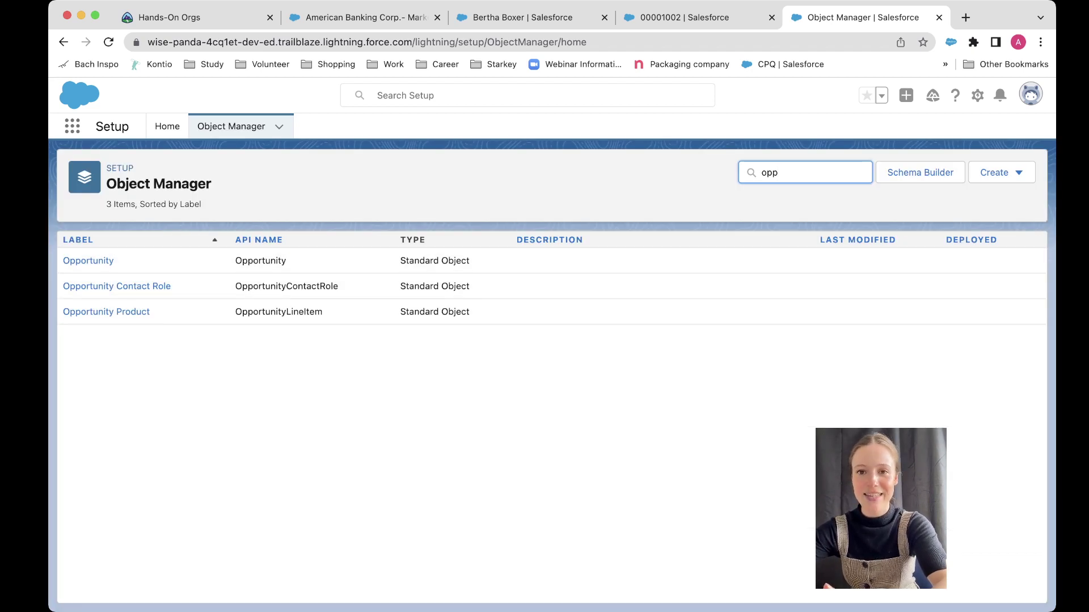
pyautogui.click(88, 260)
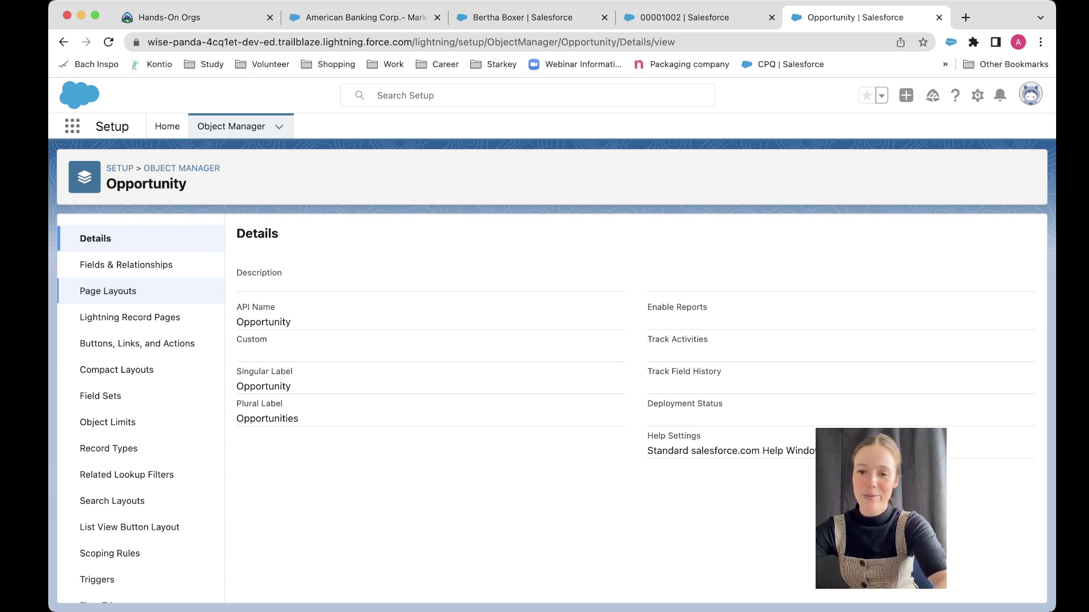
pyautogui.click(126, 265)
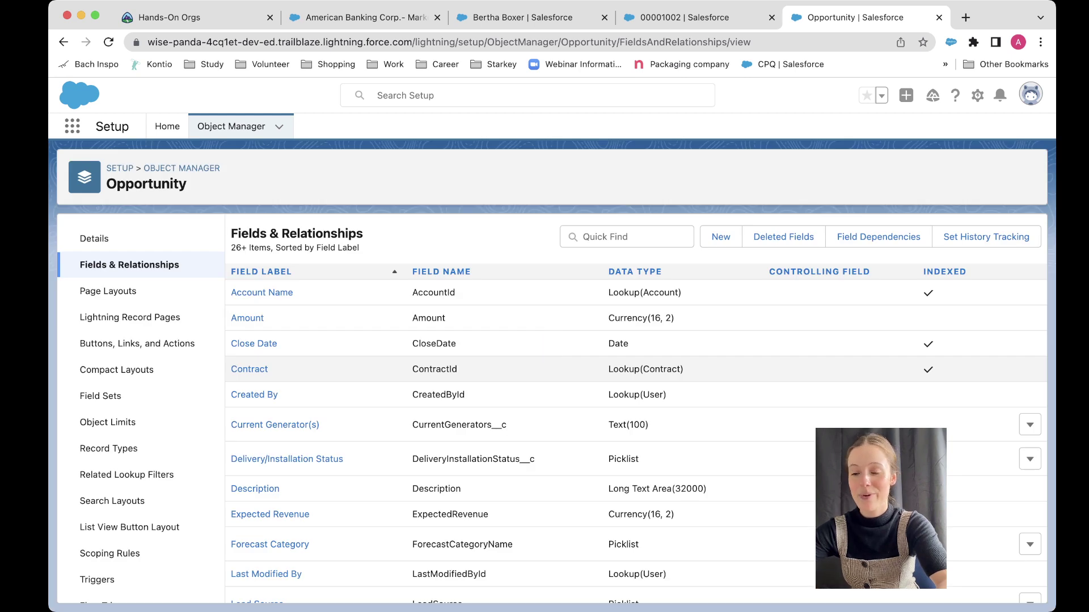
# Step: Search the Opportunity fields for "st" and open the Stage field
pyautogui.scroll(-2, 635, 431)
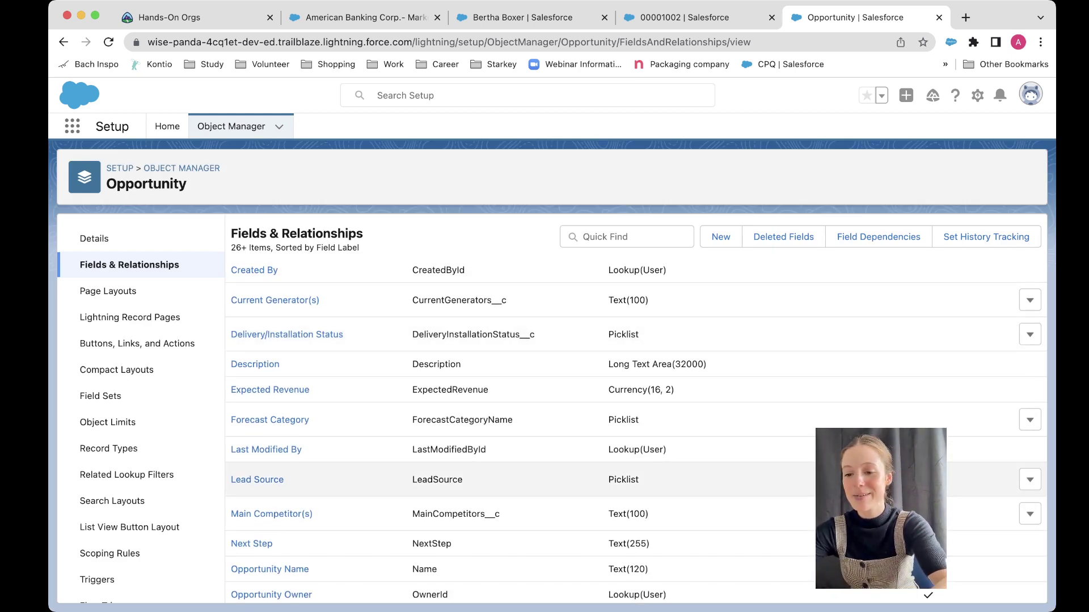
pyautogui.scroll(1, 635, 480)
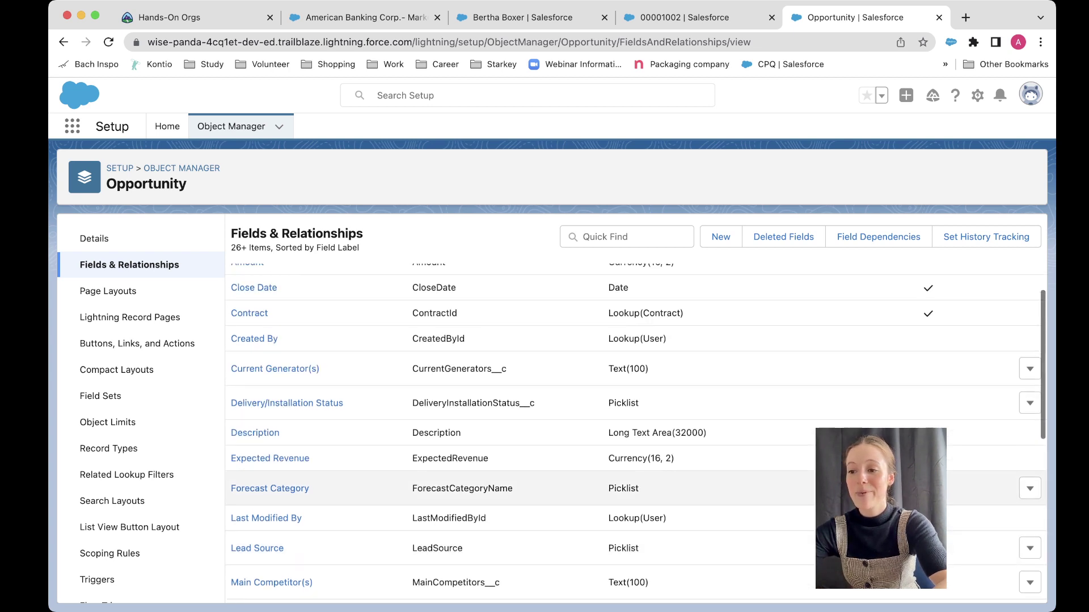
pyautogui.click(583, 237)
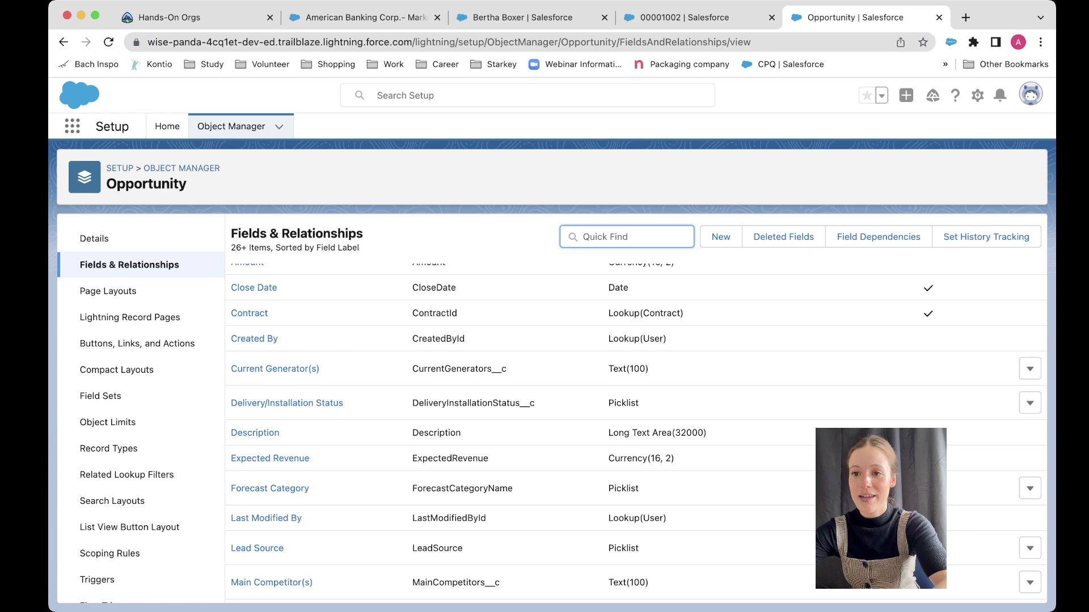
pyautogui.click(363, 17)
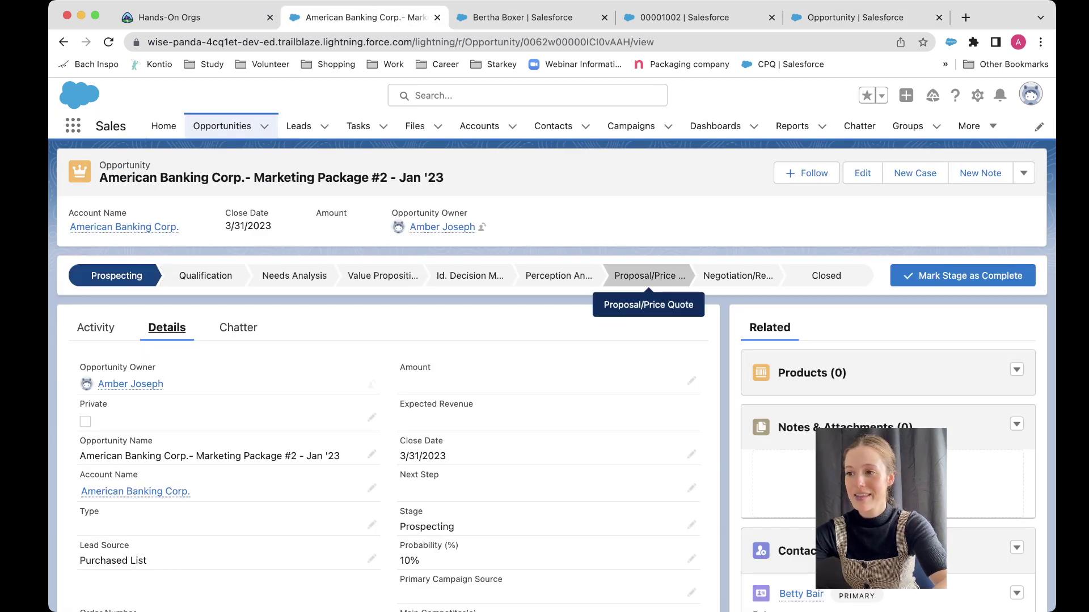
pyautogui.click(855, 17)
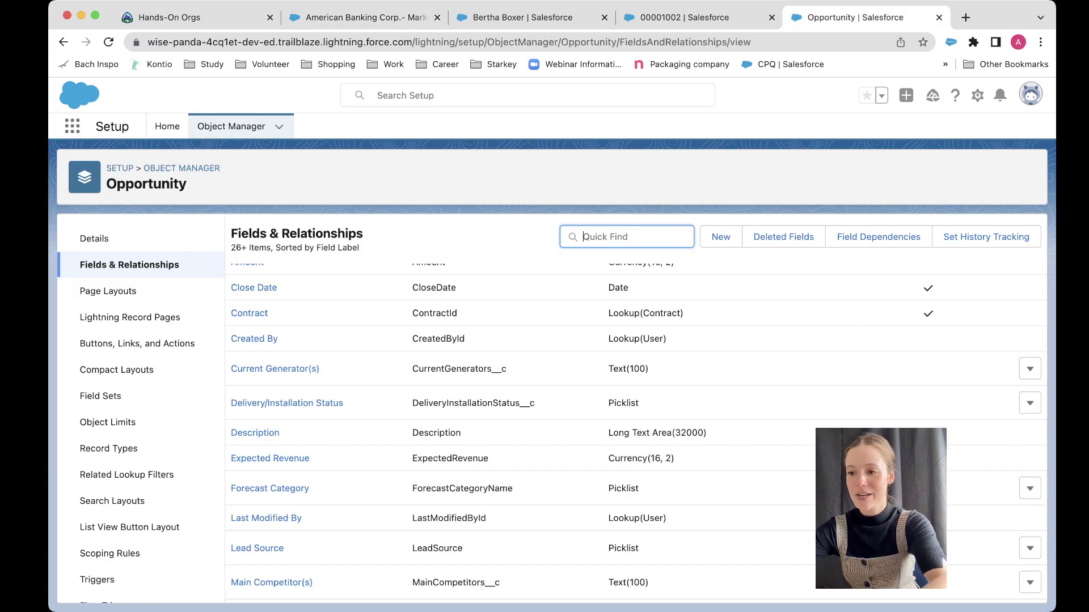
pyautogui.write('st')
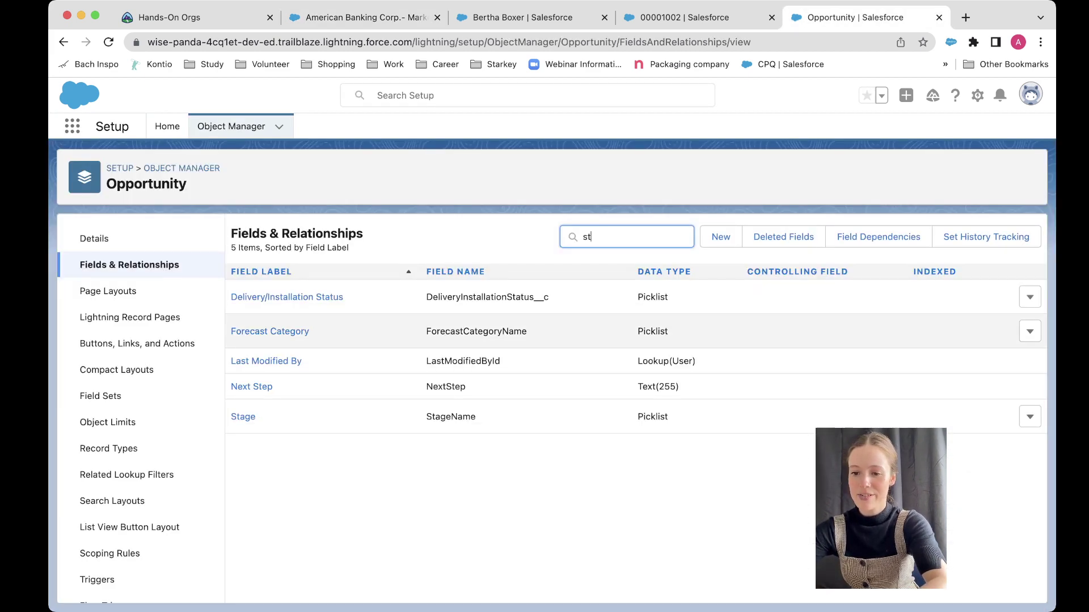
pyautogui.click(243, 417)
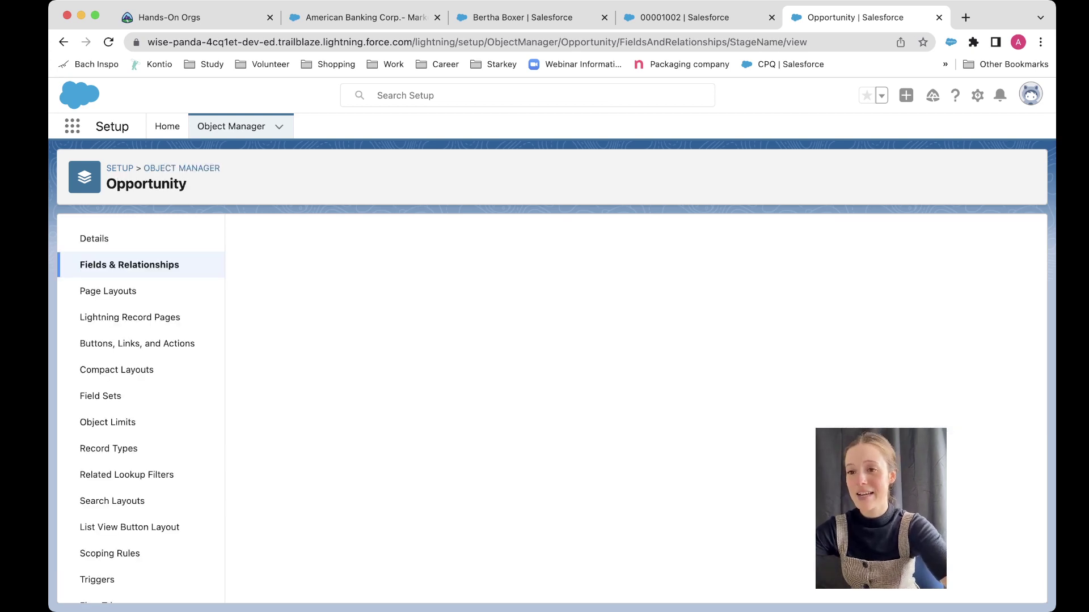
# Step: Compare the Stage options offered on the American Banking Corp. opportunity with the picklist values defined for the Stage field in Setup
pyautogui.click(363, 17)
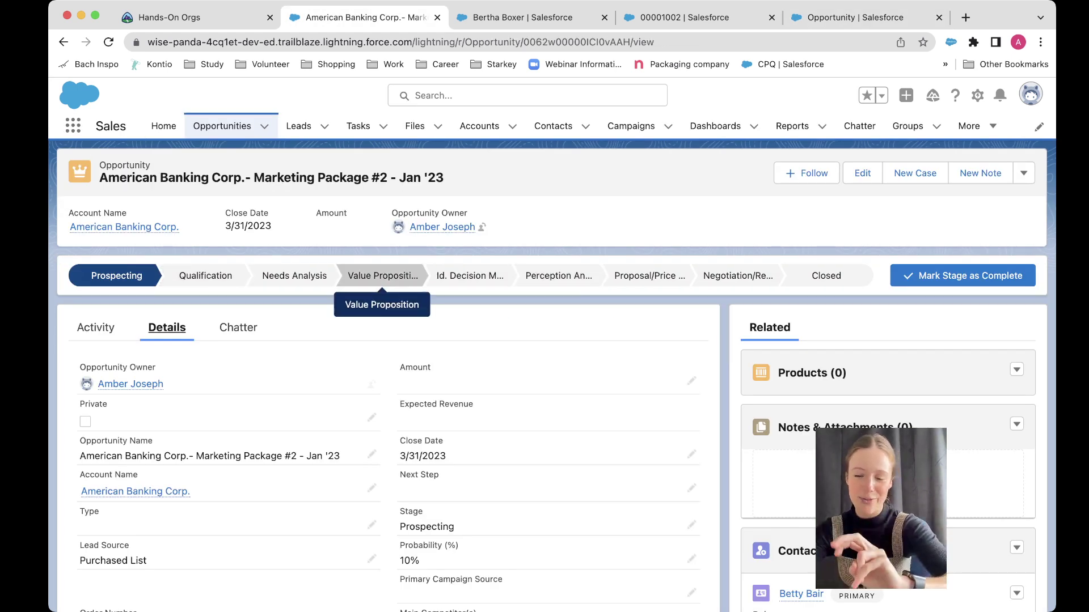
pyautogui.scroll(-3, 691, 385)
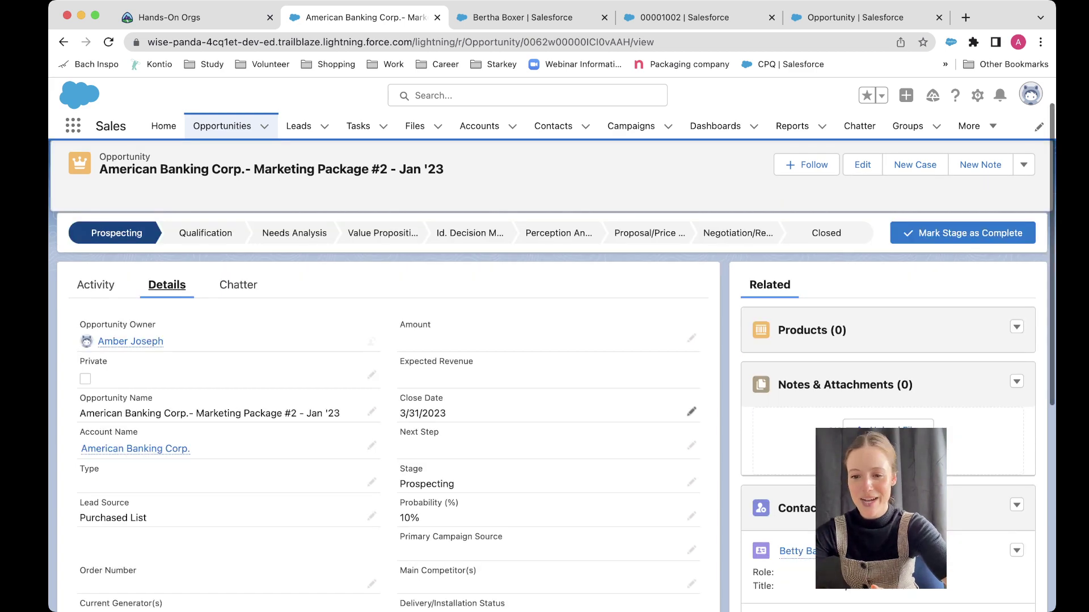
pyautogui.scroll(-1, 691, 386)
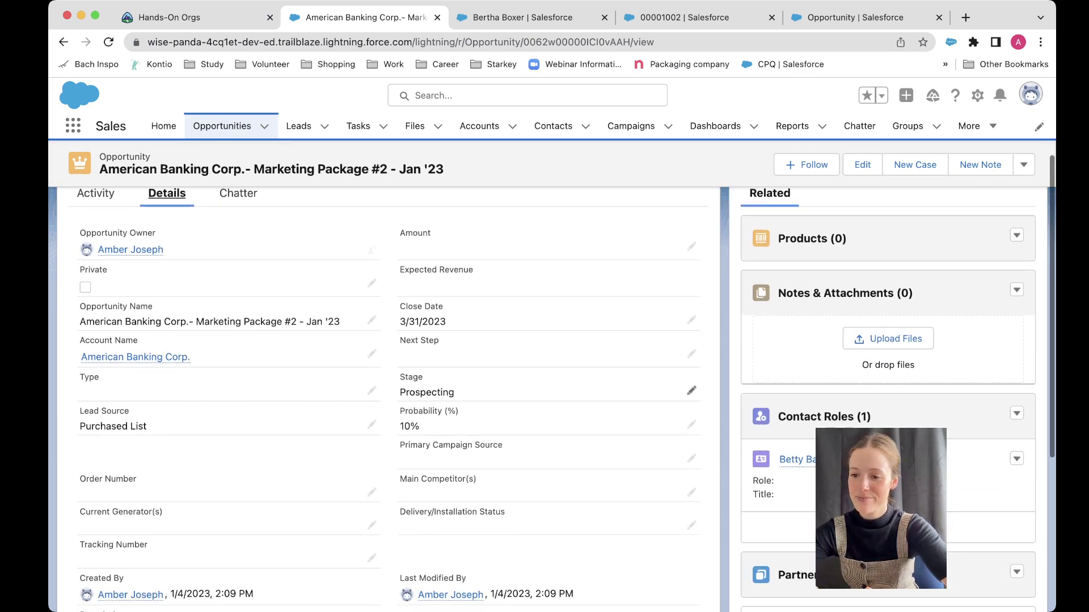
pyautogui.click(692, 390)
pyautogui.click(545, 431)
pyautogui.scroll(-2, 545, 331)
pyautogui.scroll(4, 545, 320)
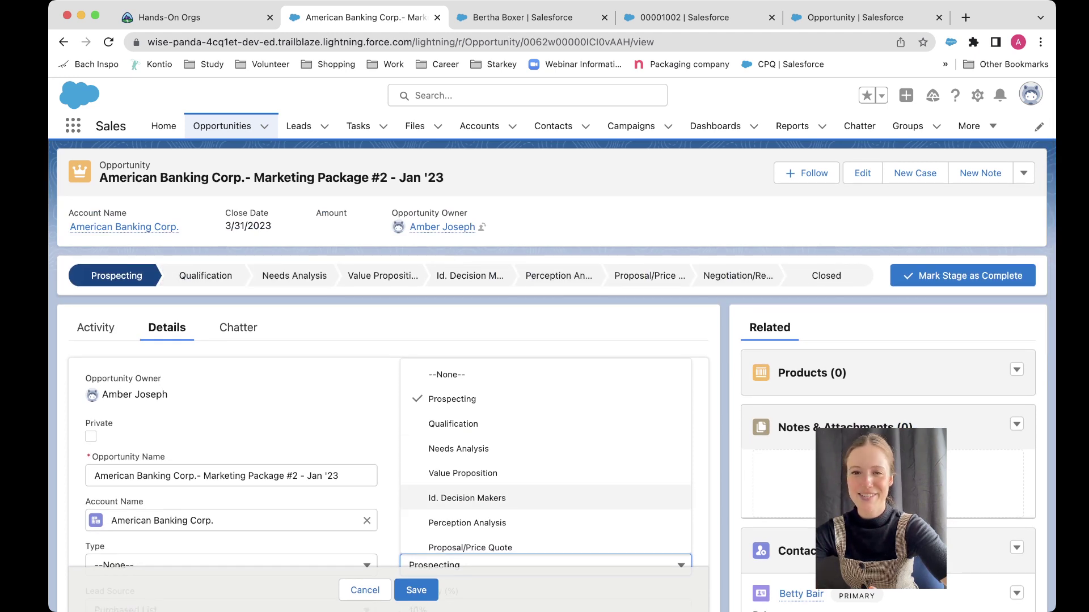
pyautogui.scroll(-3, 544, 454)
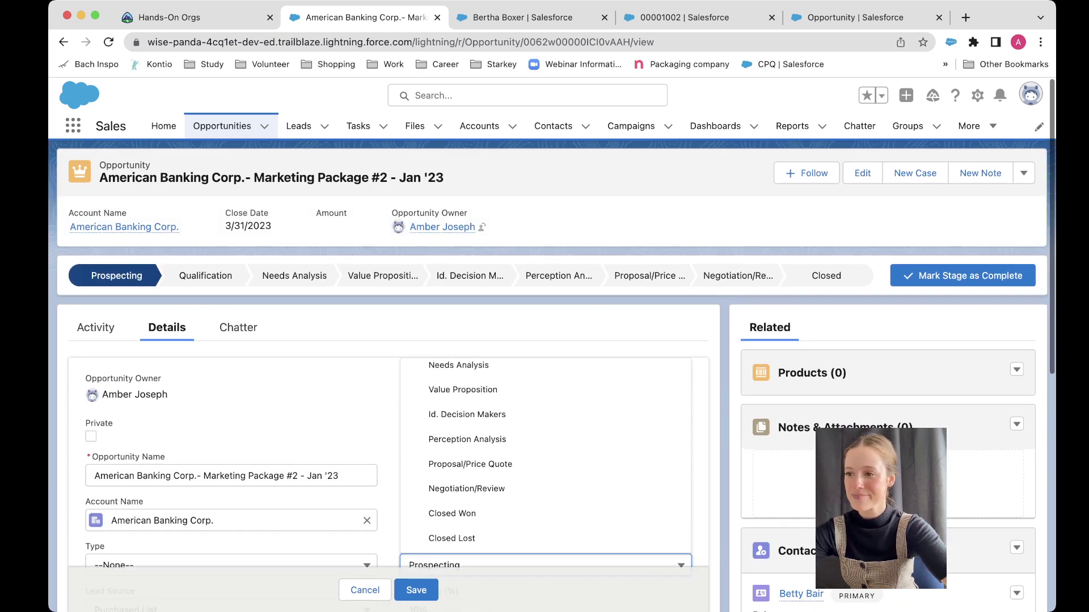
pyautogui.press('Escape')
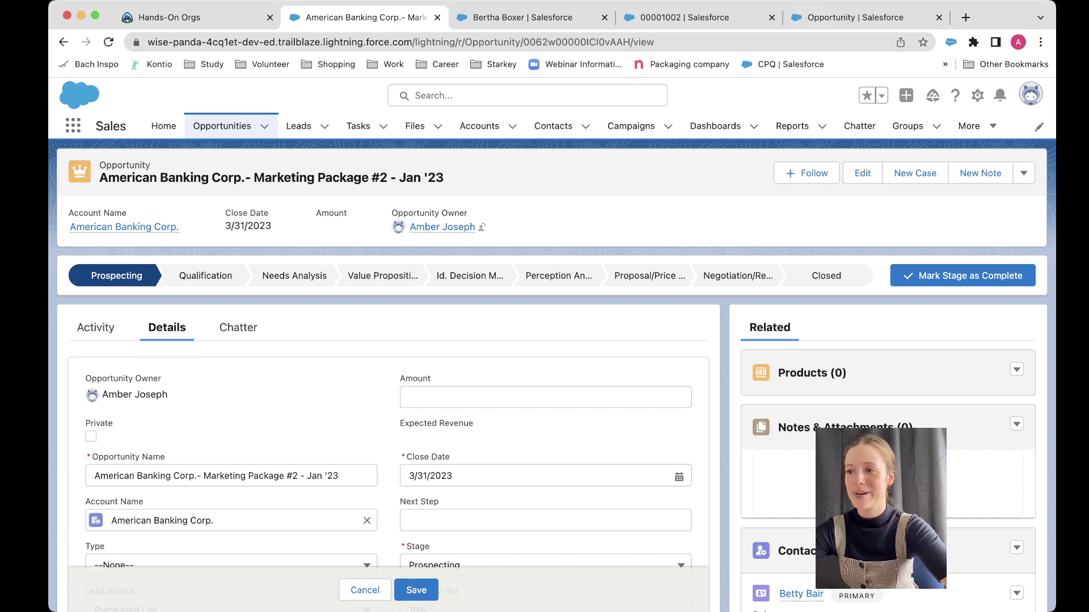
pyautogui.click(829, 18)
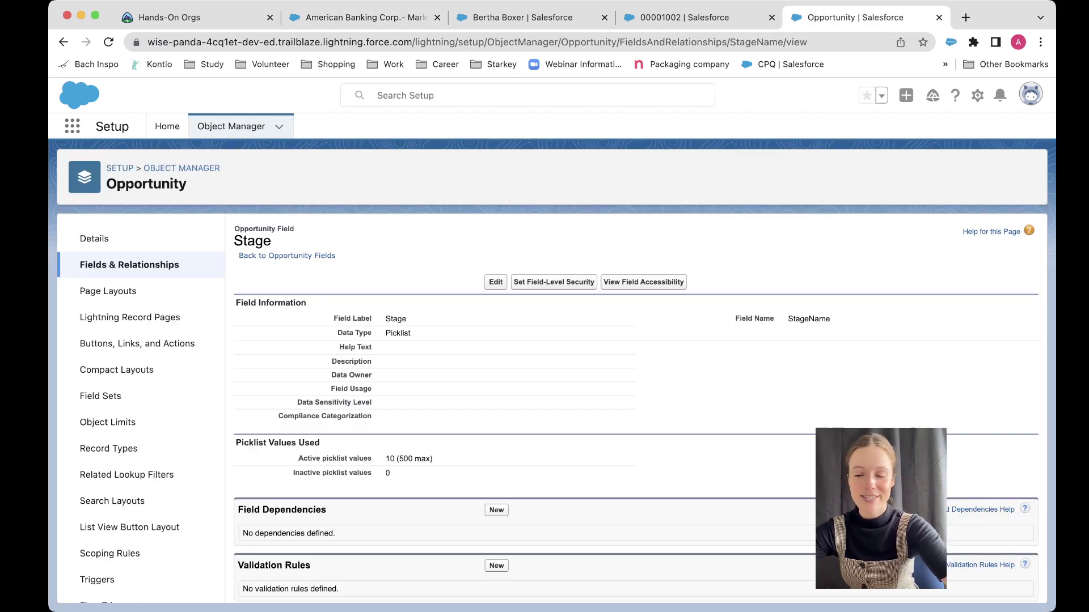
pyautogui.scroll(-5, 635, 408)
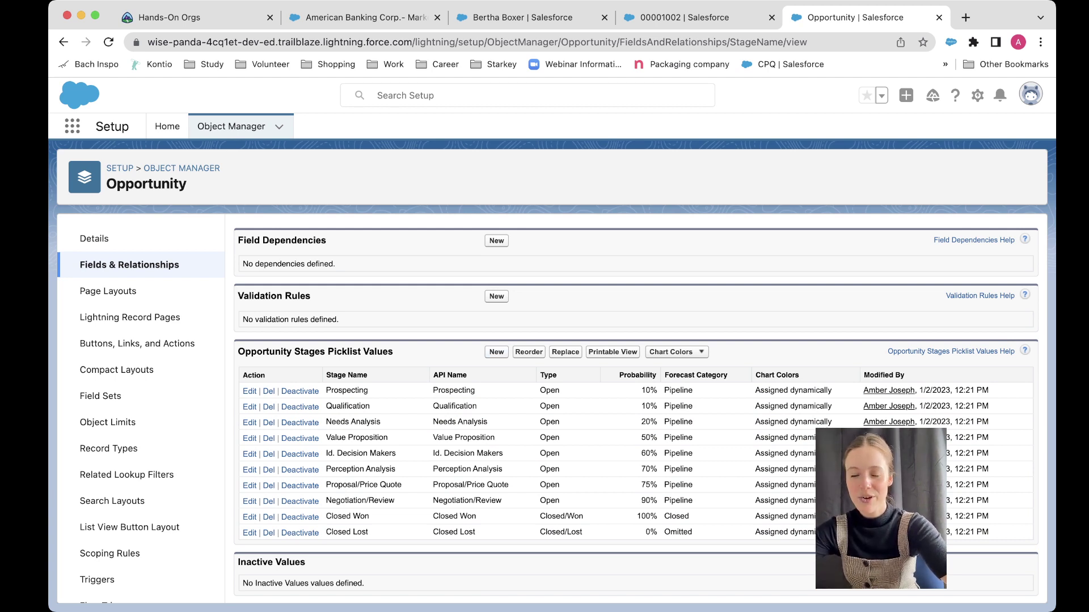
# Step: Add a new opportunity stage named "On Hold" with a probability of 30, keeping type Open and forecast category Pipeline, and save it
pyautogui.click(496, 351)
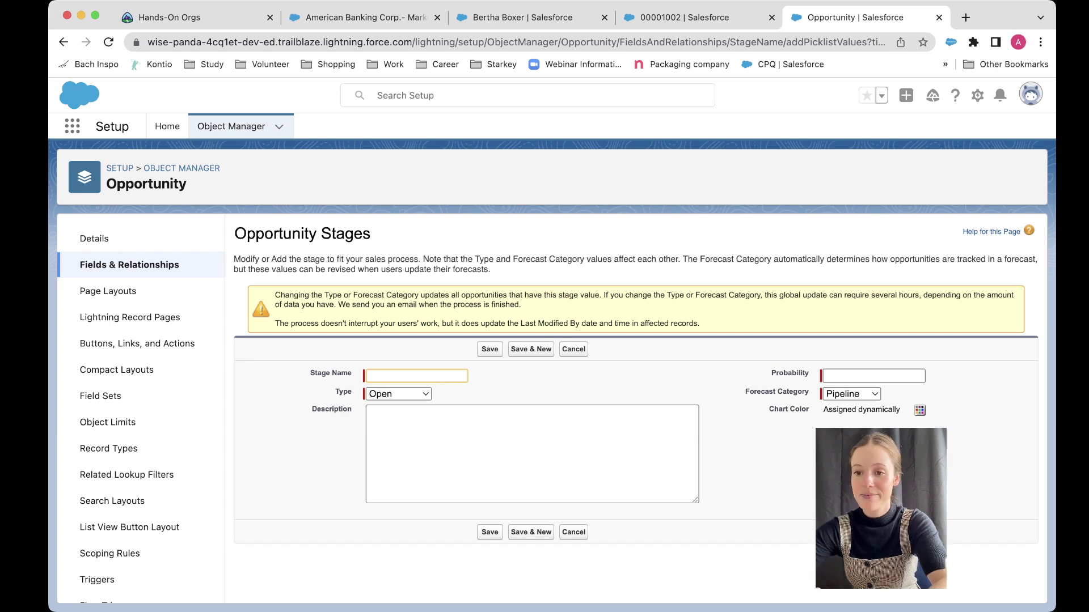
pyautogui.click(366, 17)
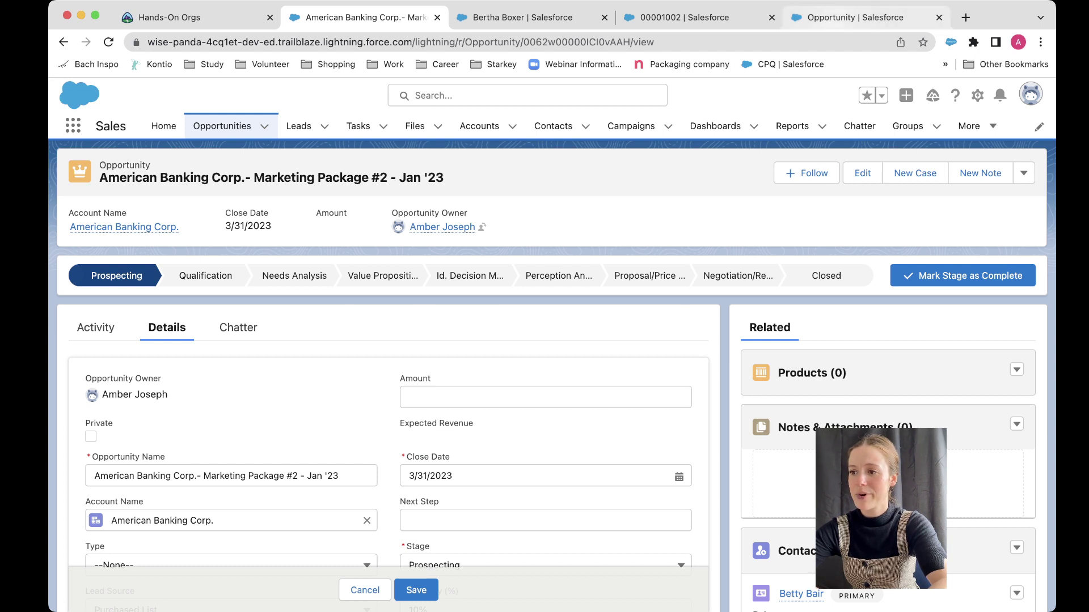
pyautogui.click(855, 17)
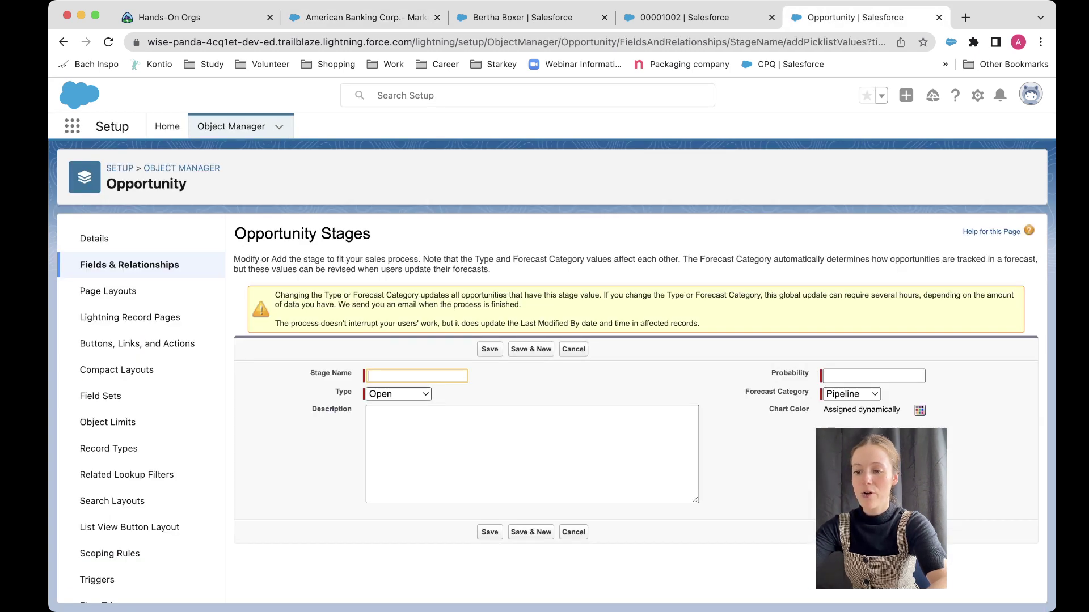
pyautogui.write('On Hold')
pyautogui.click(368, 412)
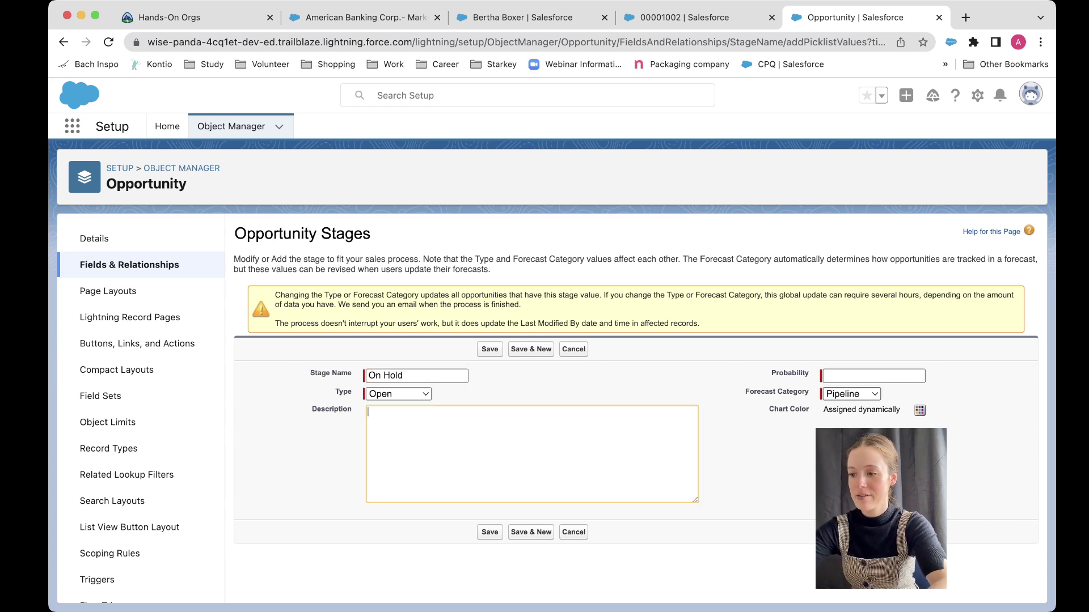
pyautogui.press('Tab')
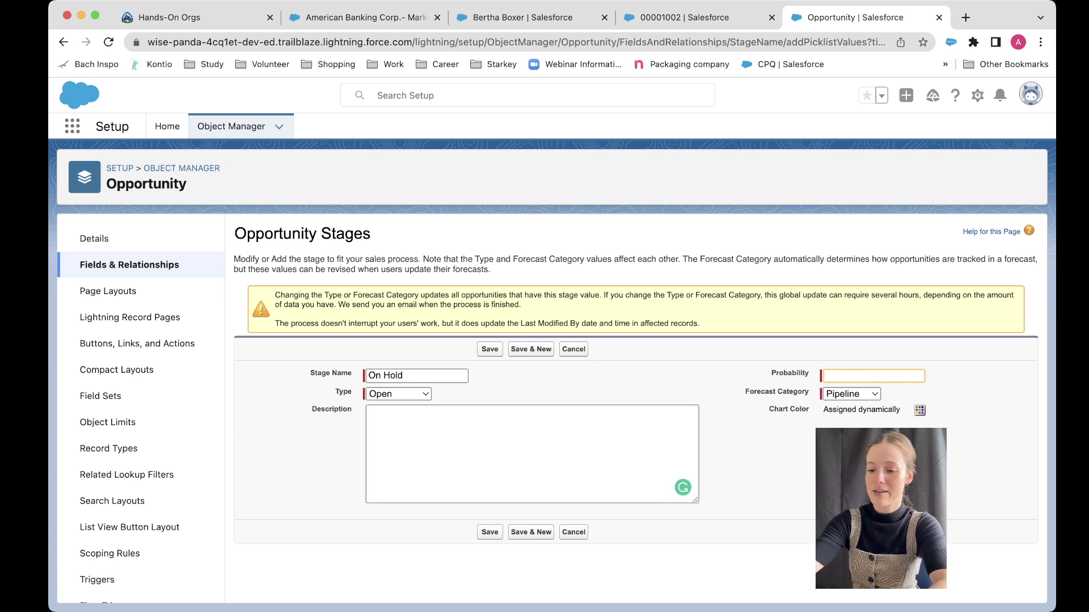
pyautogui.write('3')
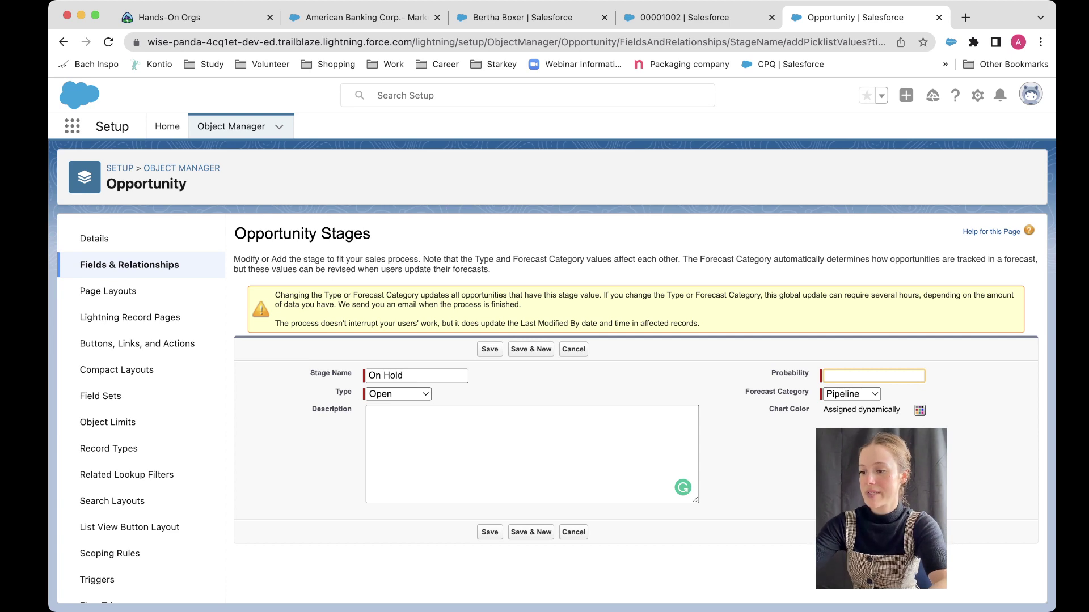
pyautogui.write('0')
pyautogui.press('Tab')
pyautogui.press('Tab')
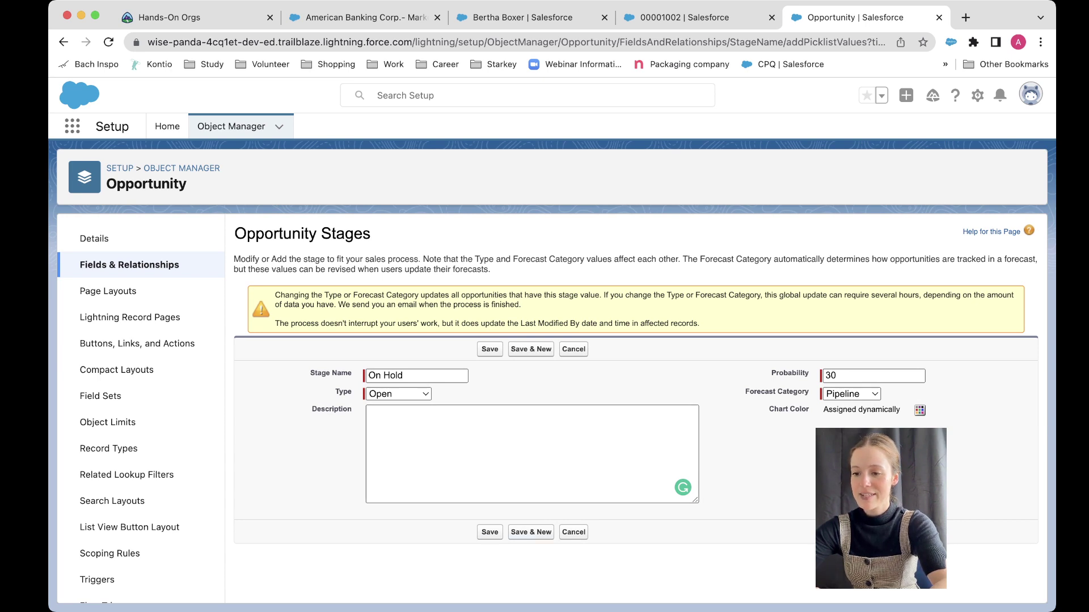
pyautogui.press('Tab')
pyautogui.press('Return')
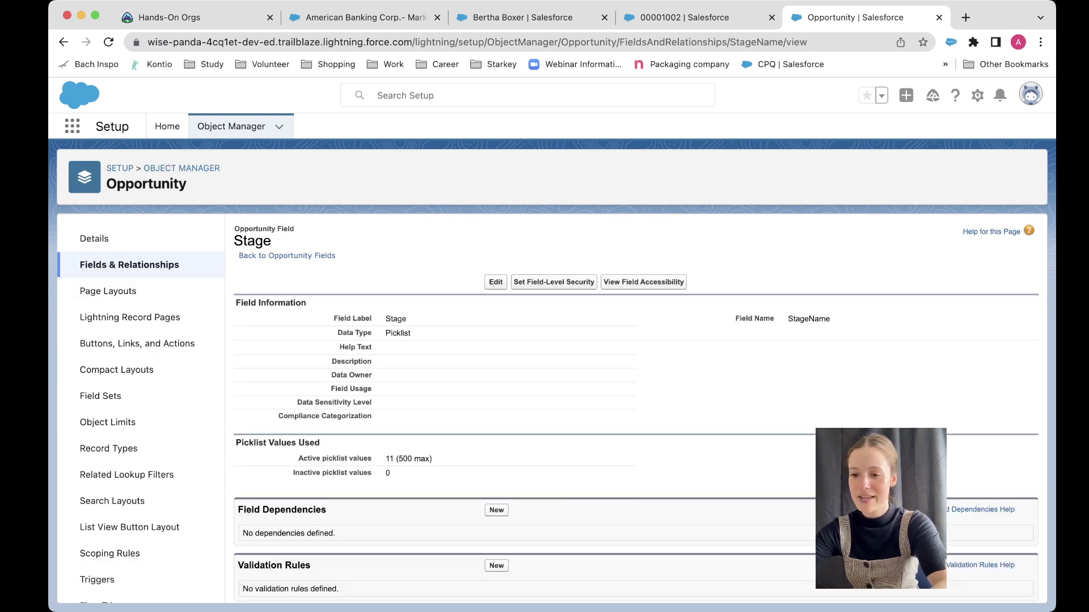
# Step: Reorder the Stage picklist values so that On Hold sits between Negotiation/Review and Closed Won, and save the order
pyautogui.scroll(-5, 635, 409)
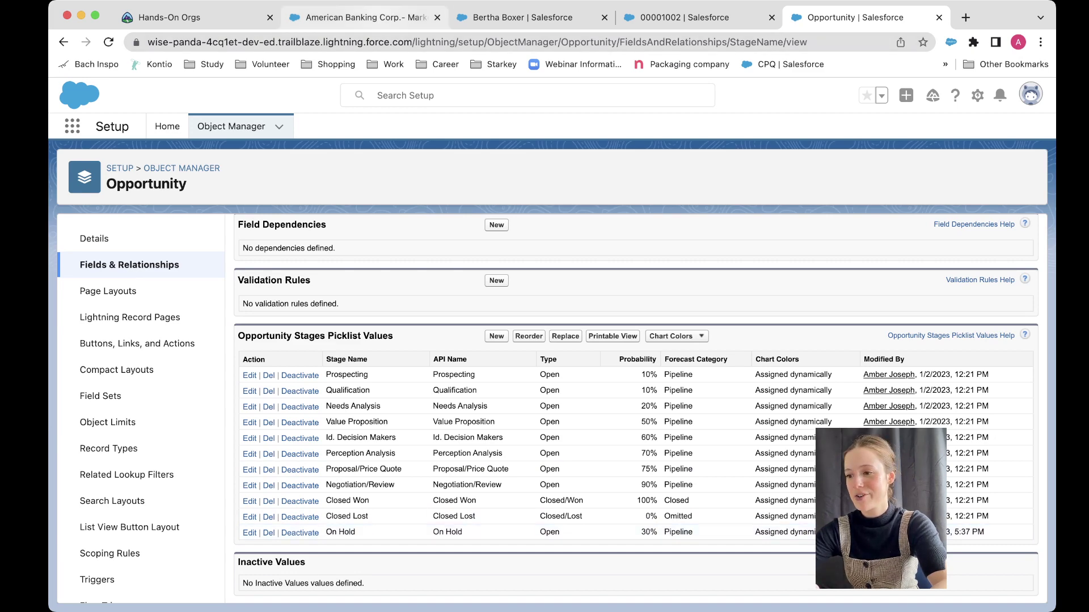
pyautogui.click(363, 17)
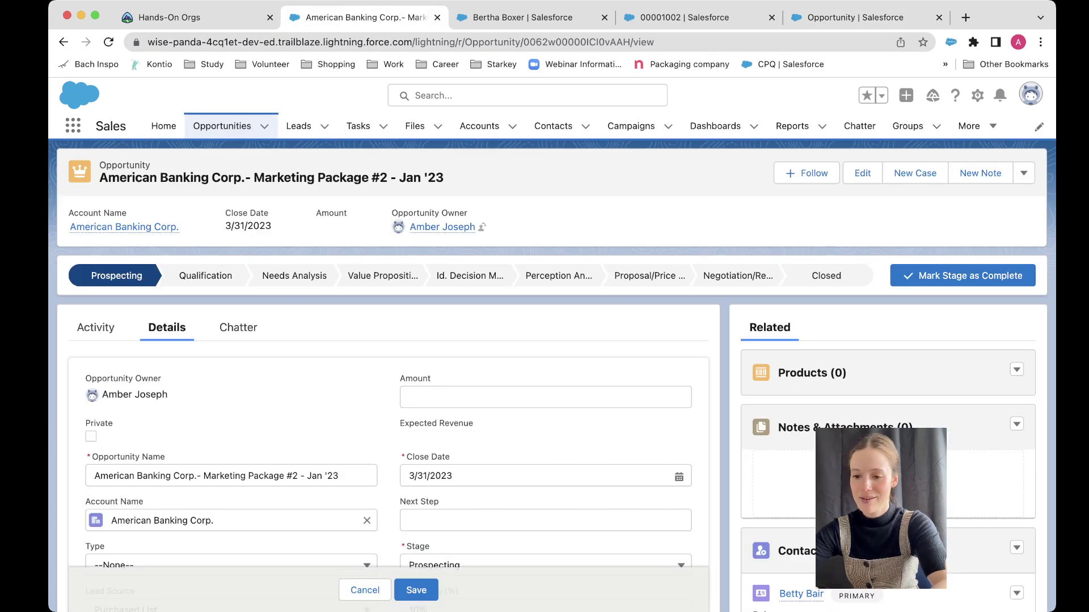
pyautogui.click(855, 17)
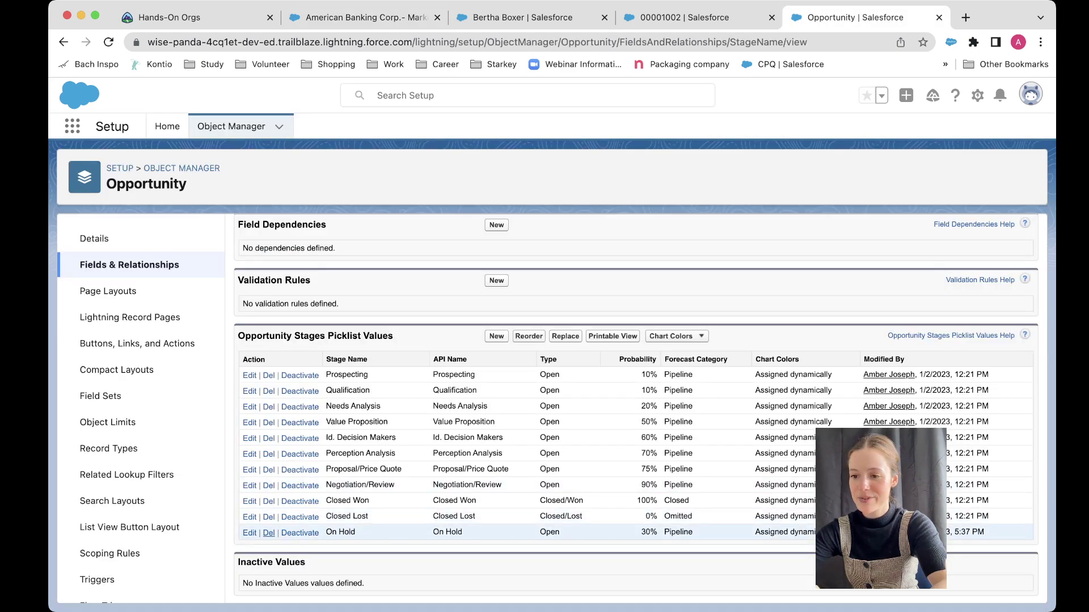
pyautogui.click(528, 336)
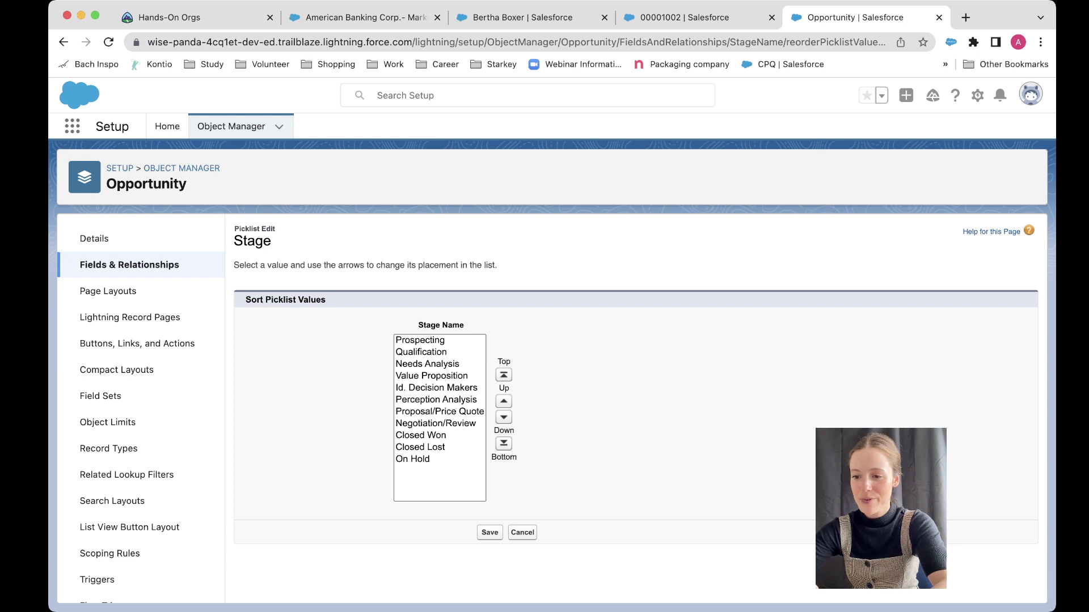
pyautogui.click(440, 459)
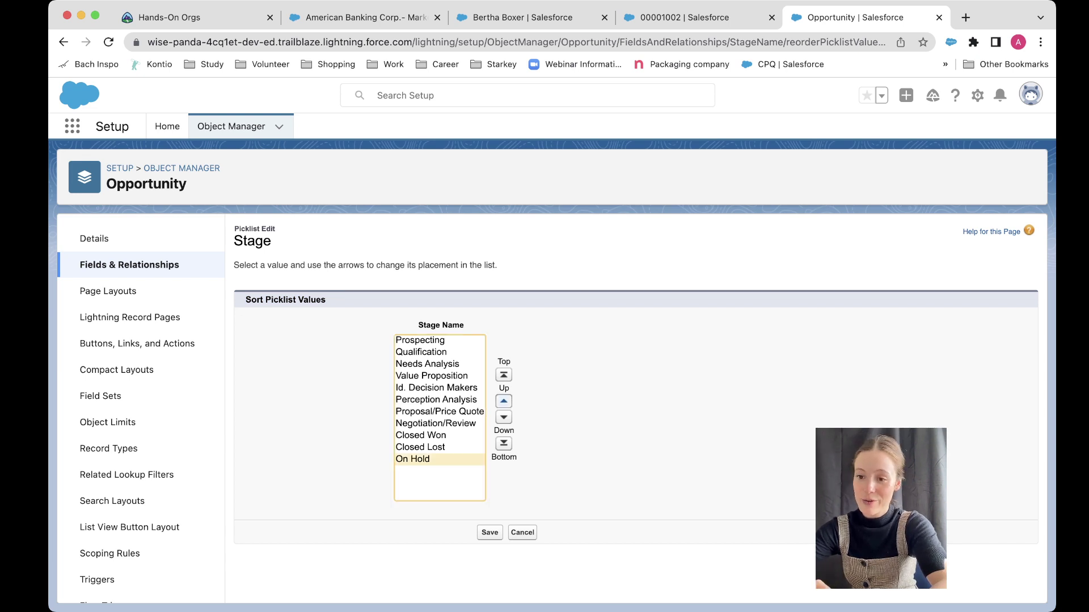
pyautogui.click(503, 401)
pyautogui.click(503, 401)
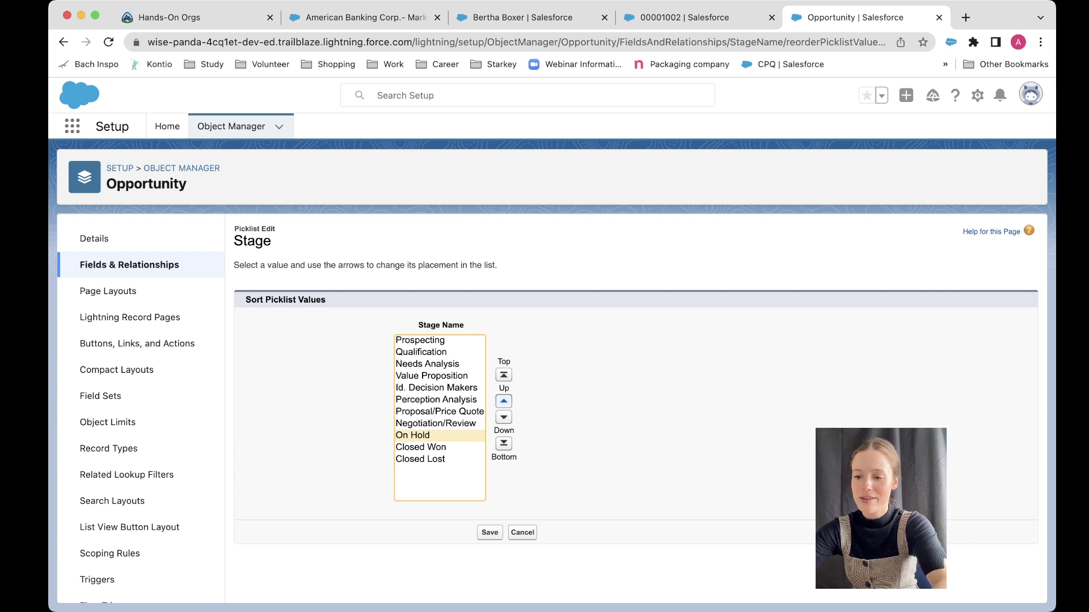
pyautogui.click(503, 400)
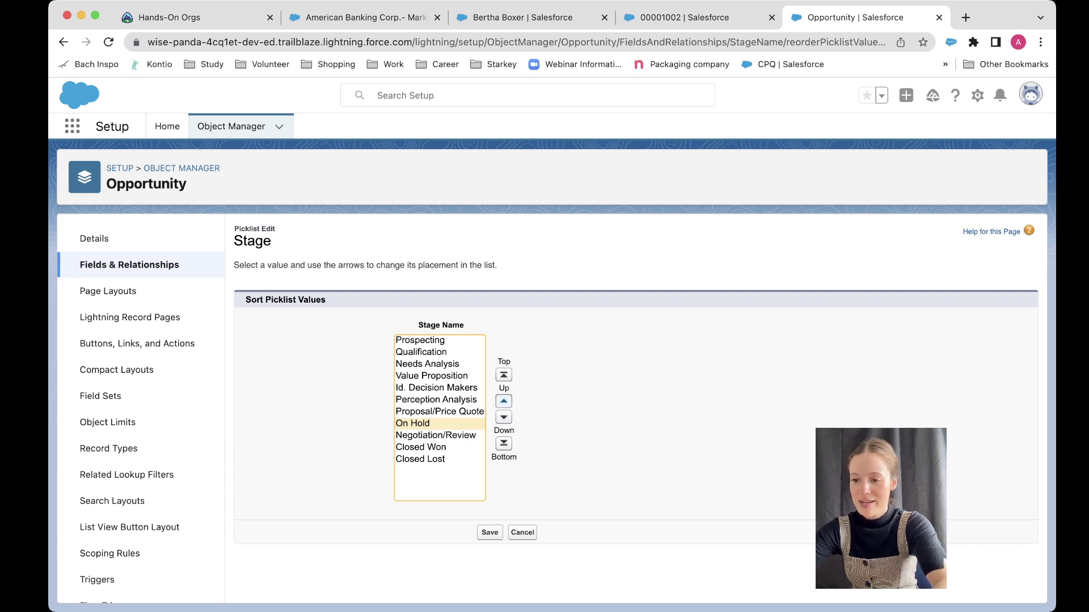
pyautogui.click(503, 417)
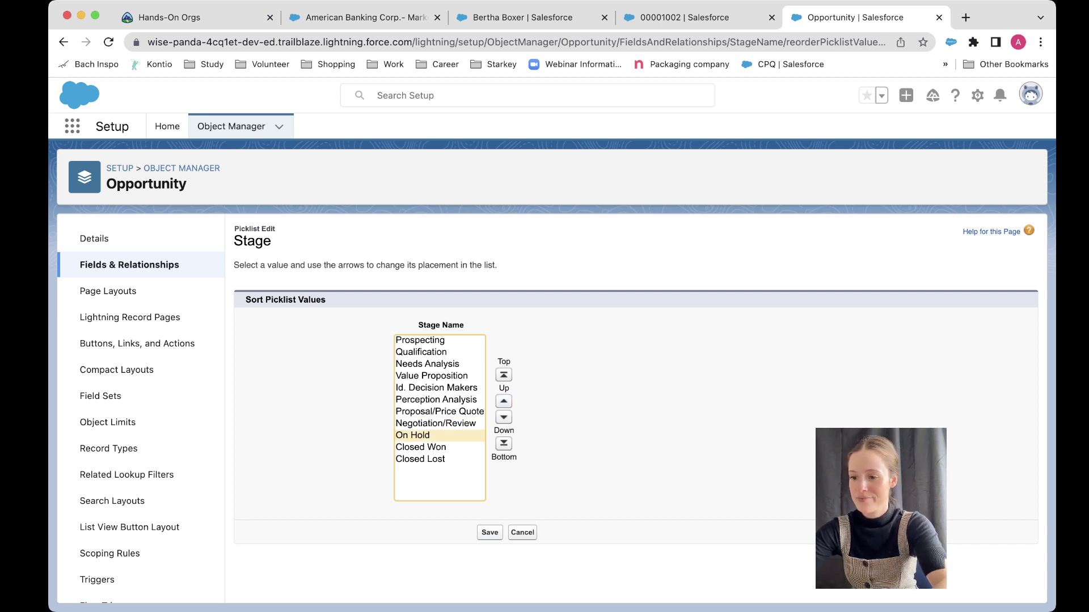
pyautogui.click(489, 532)
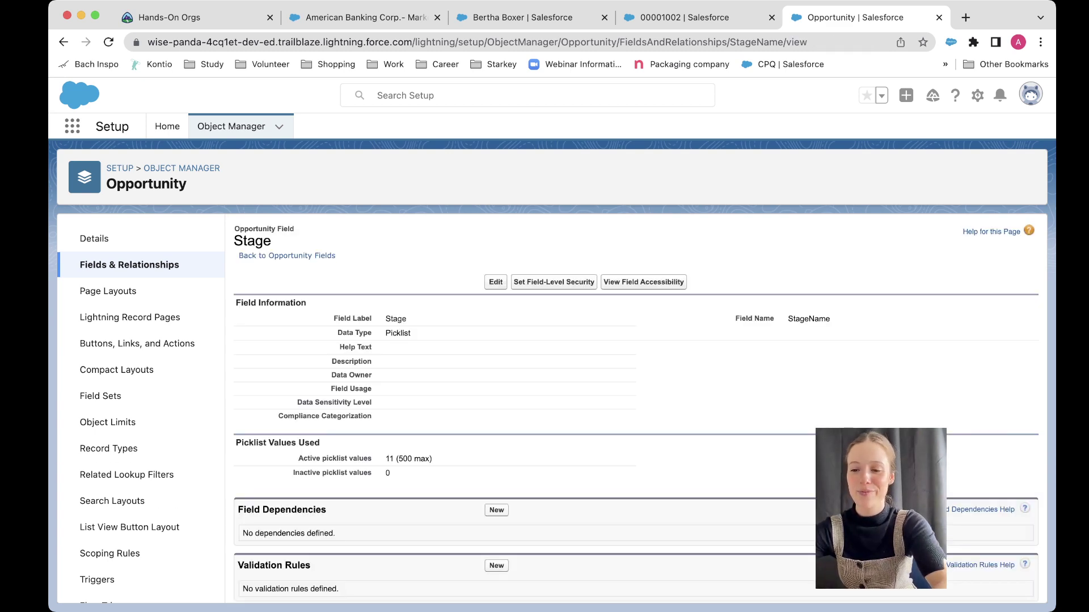
# Step: Return to Setup Home and open Sales Processes, using the search term "processes"
pyautogui.scroll(-2, 635, 406)
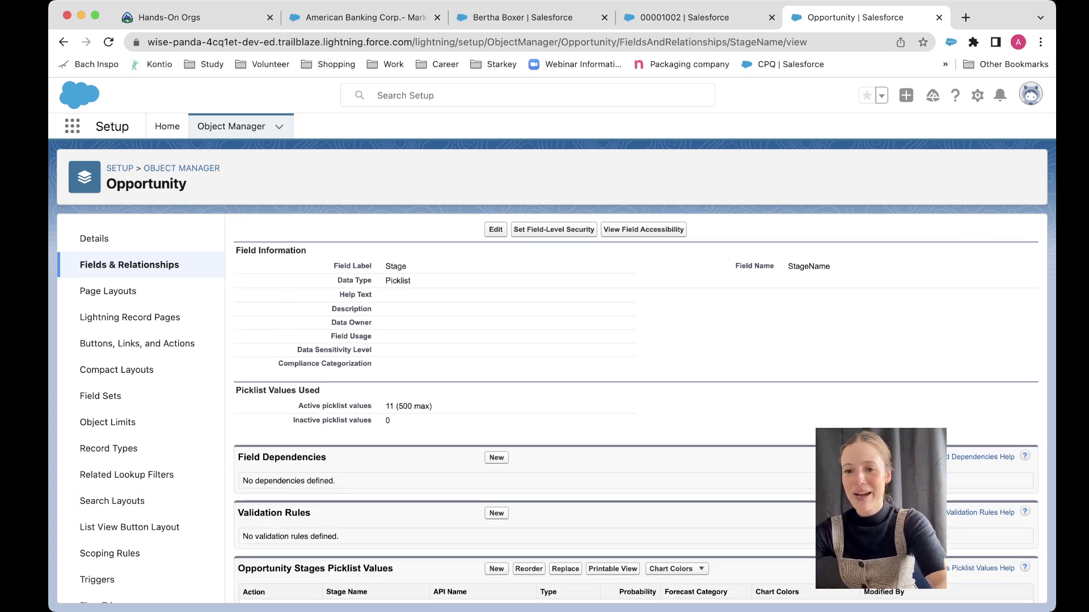
pyautogui.scroll(2, 635, 405)
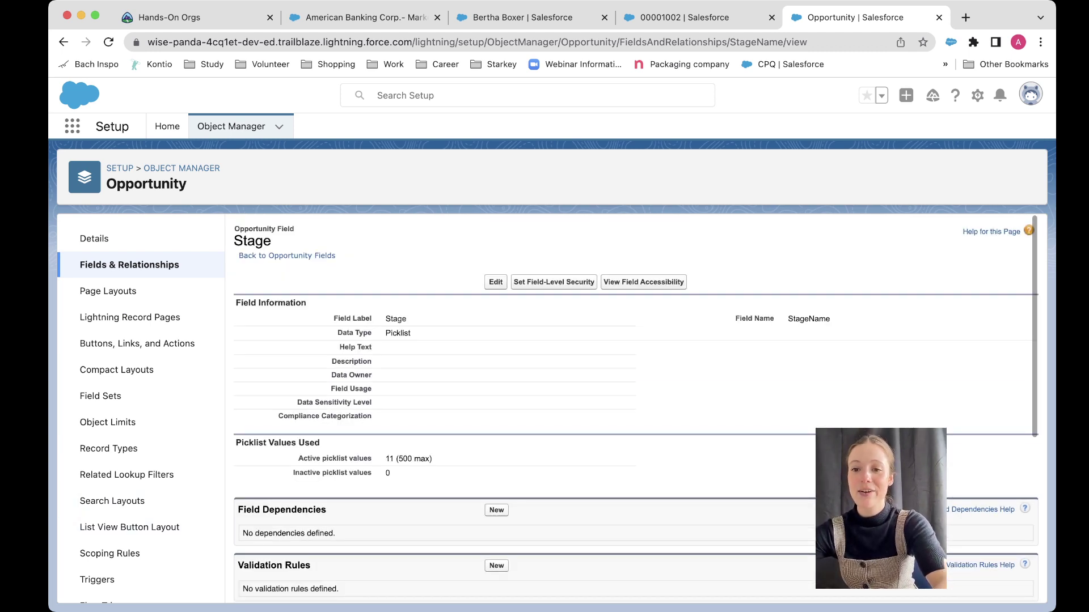
pyautogui.click(167, 126)
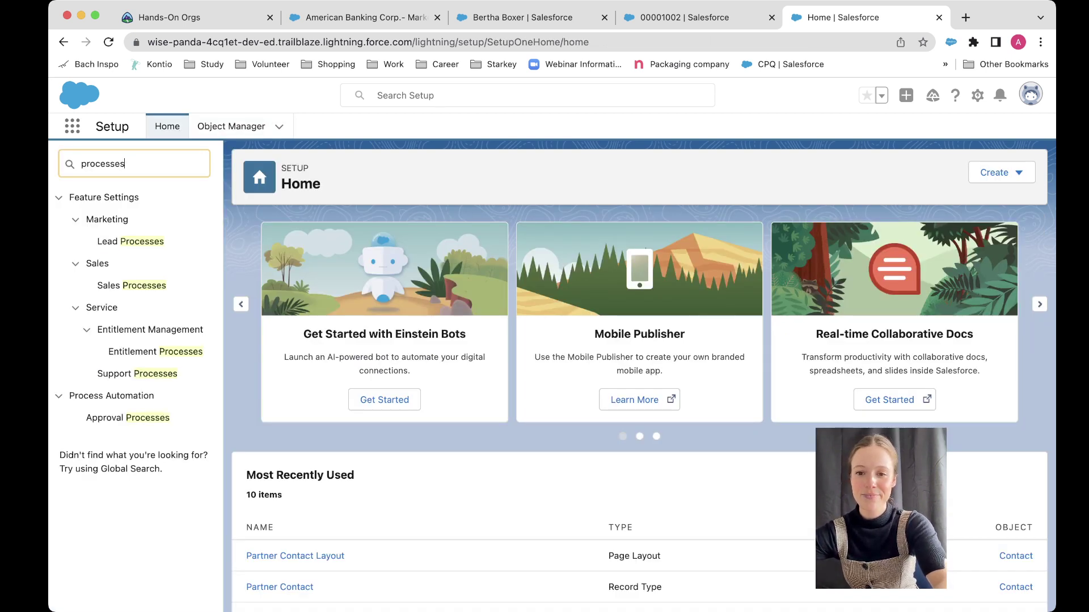
pyautogui.moveTo(81, 163); pyautogui.dragTo(124, 164)
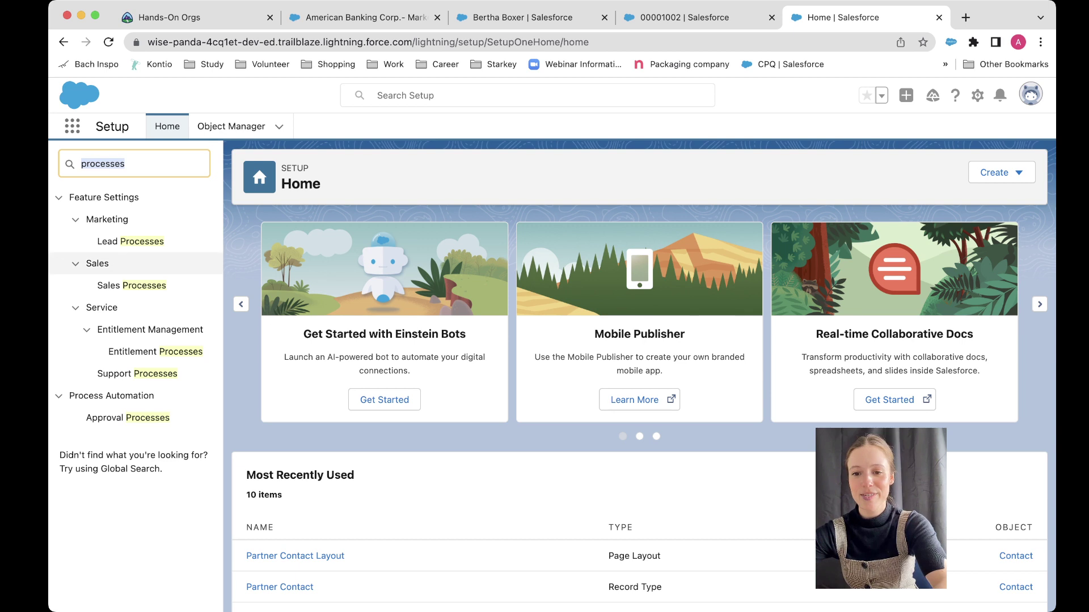
pyautogui.click(131, 285)
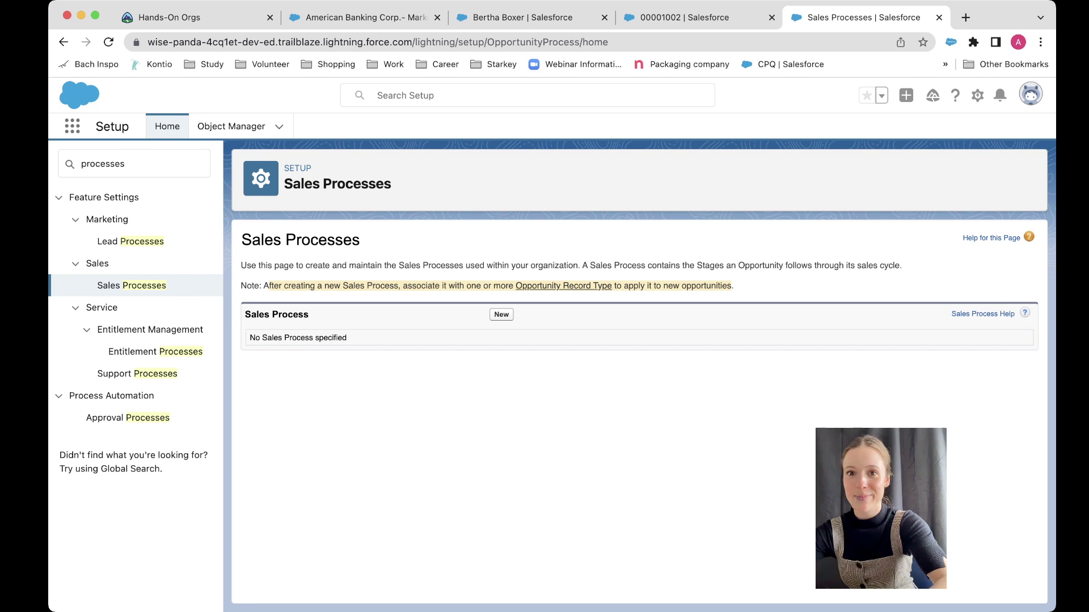
# Step: Create a sales process from Master named "B2B Sales Process" with the description "For selling to other businesses", and save it
pyautogui.click(501, 314)
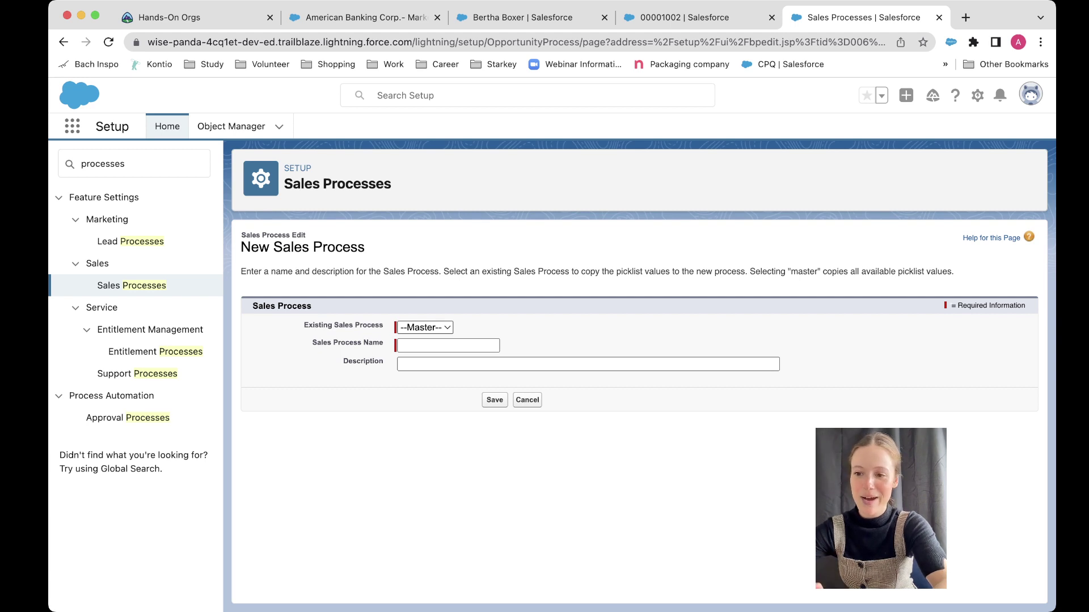
pyautogui.click(448, 345)
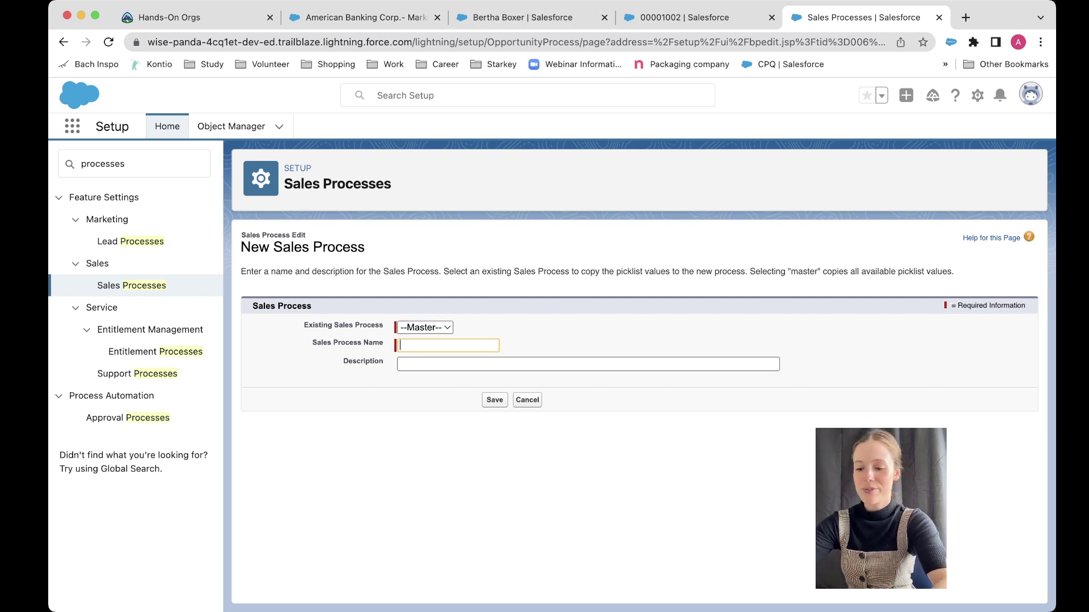
pyautogui.write('B2')
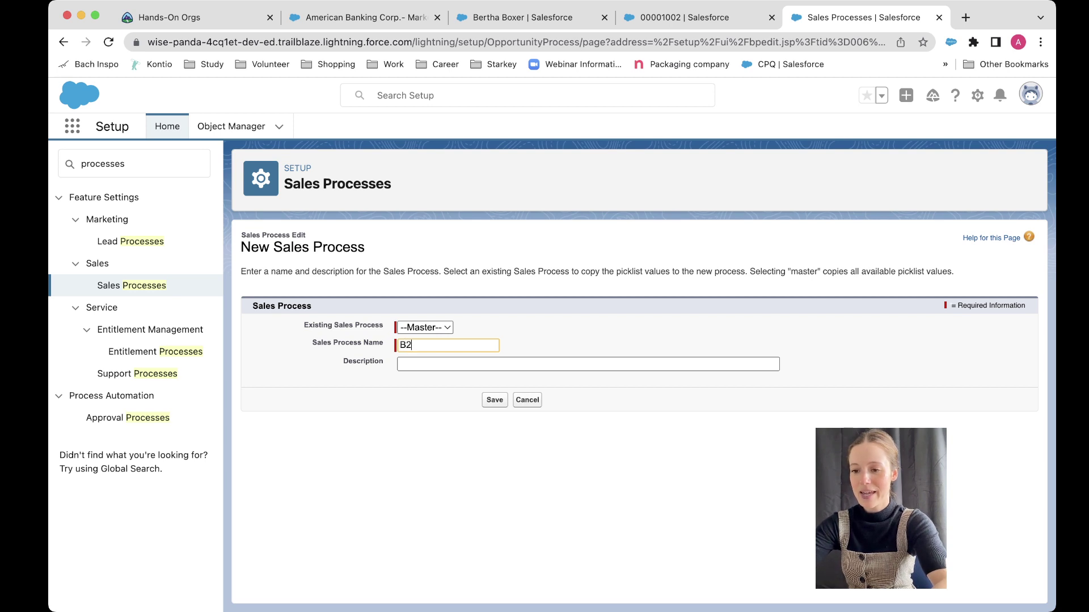
pyautogui.write('B Sal')
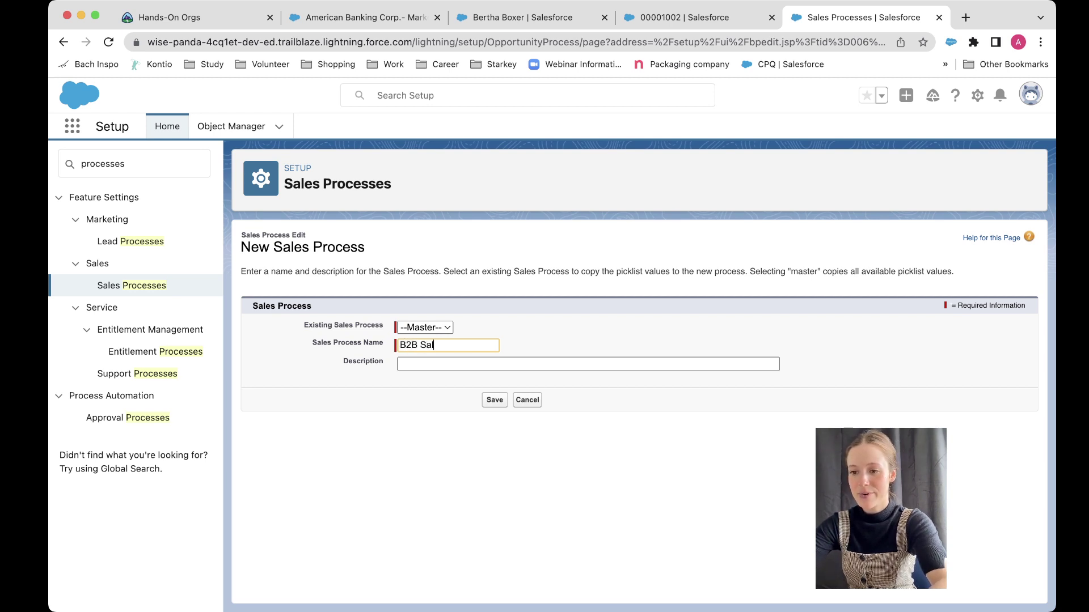
pyautogui.write('es Process')
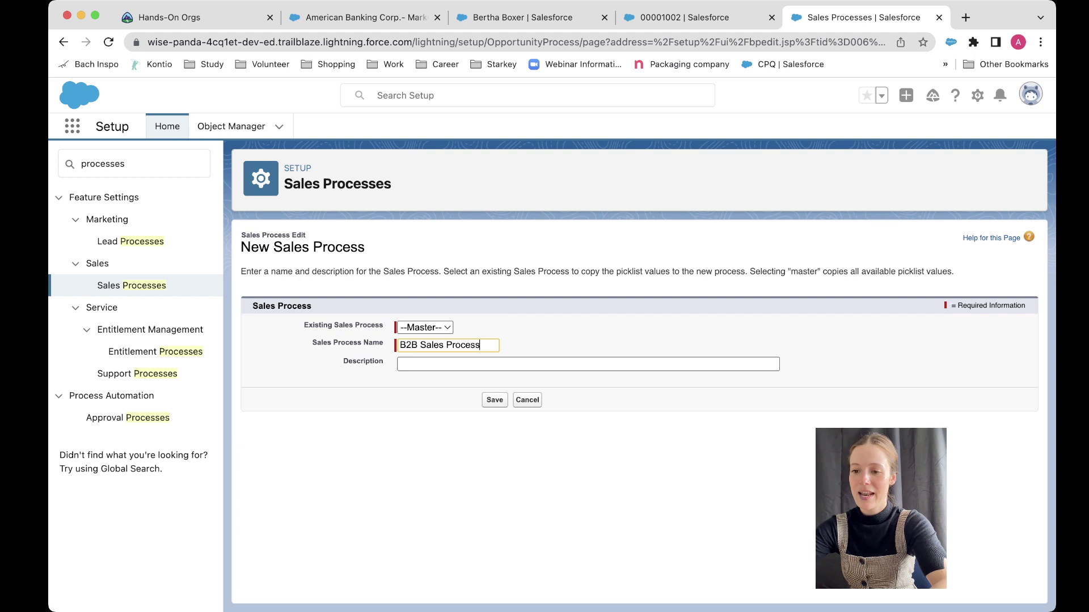
pyautogui.press('Tab')
pyautogui.write('For ')
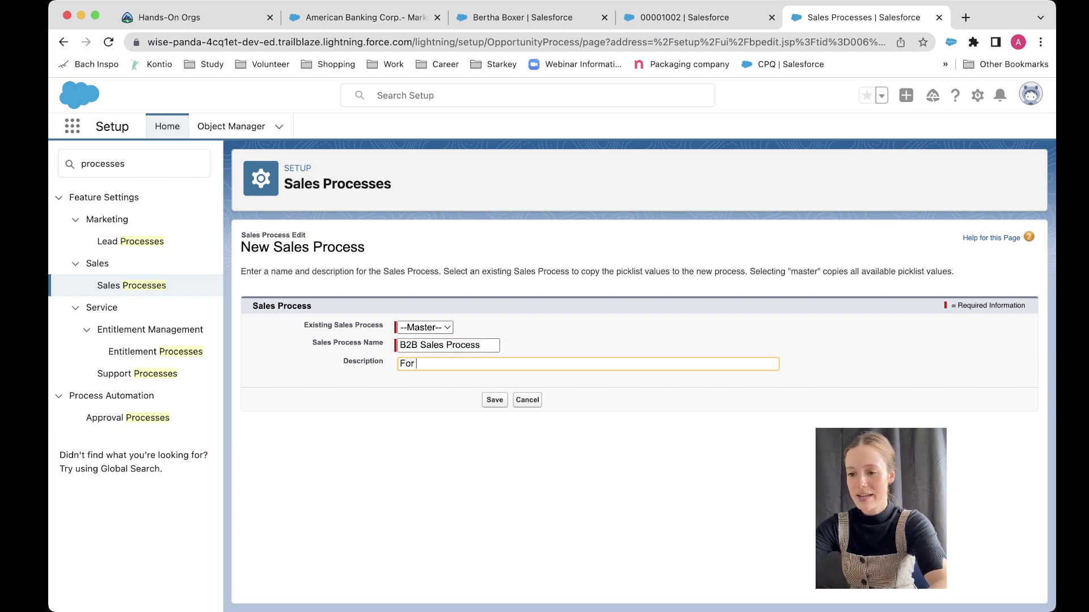
pyautogui.write('selling to ot')
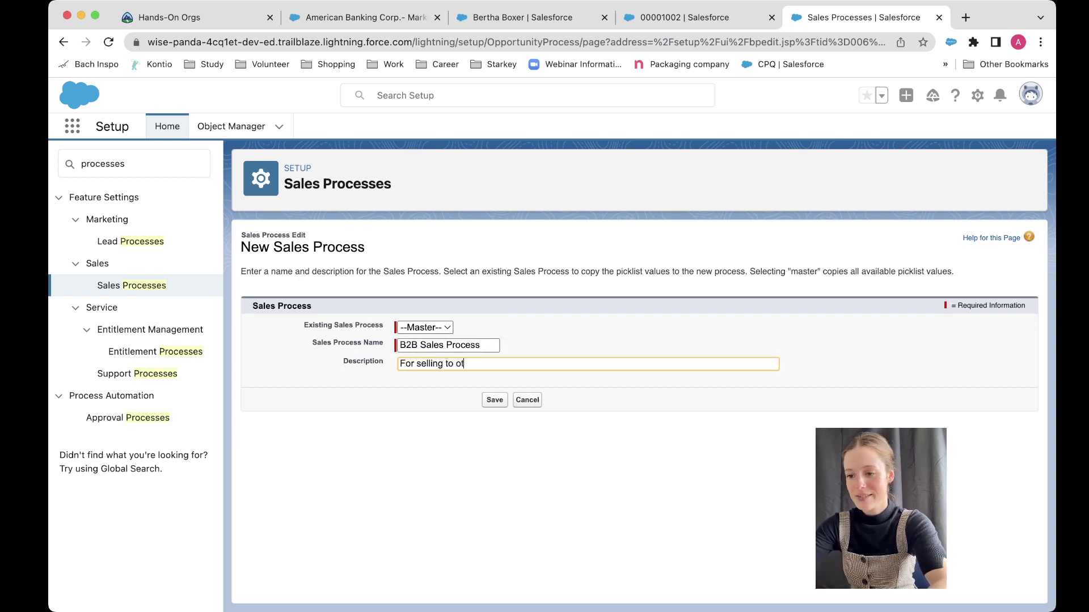
pyautogui.write('her businesses')
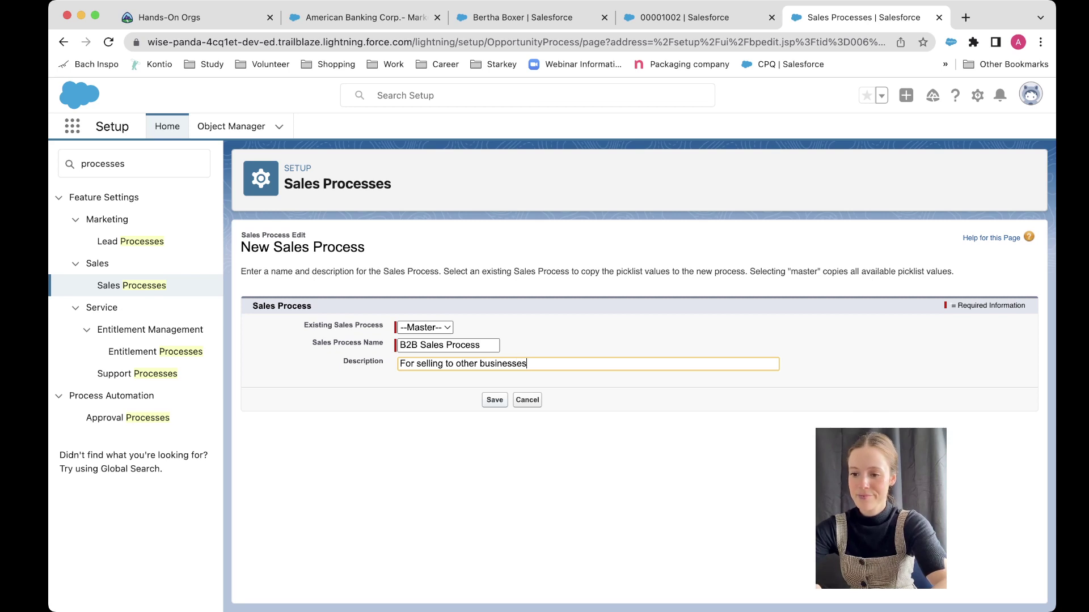
pyautogui.press('Tab')
pyautogui.press('Return')
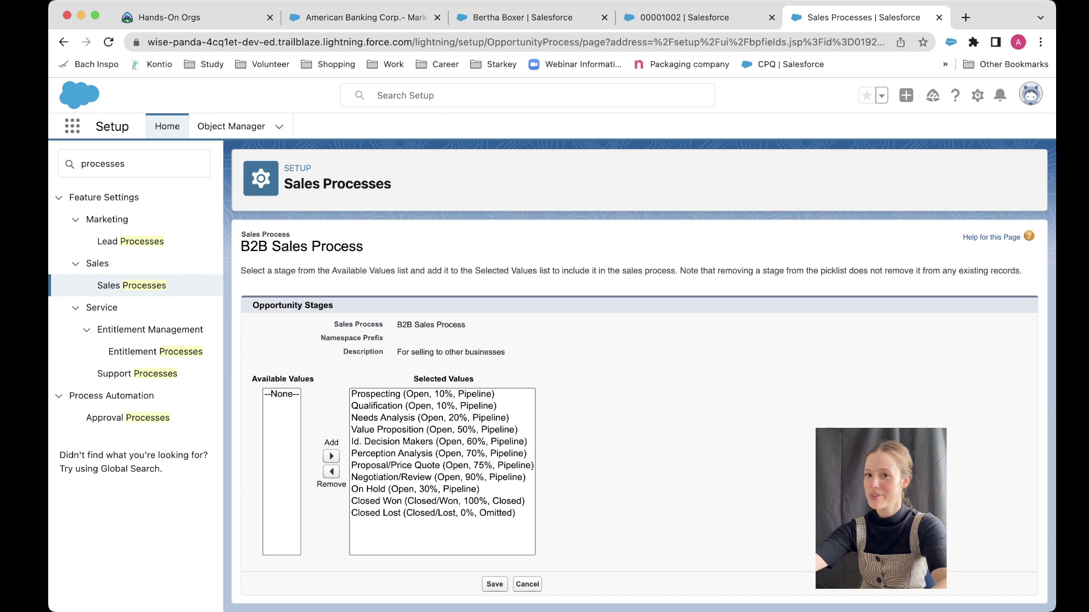
# Step: Remove all stages from the selected values of the B2B Sales Process, from Prospecting through Closed Lost
pyautogui.click(433, 513)
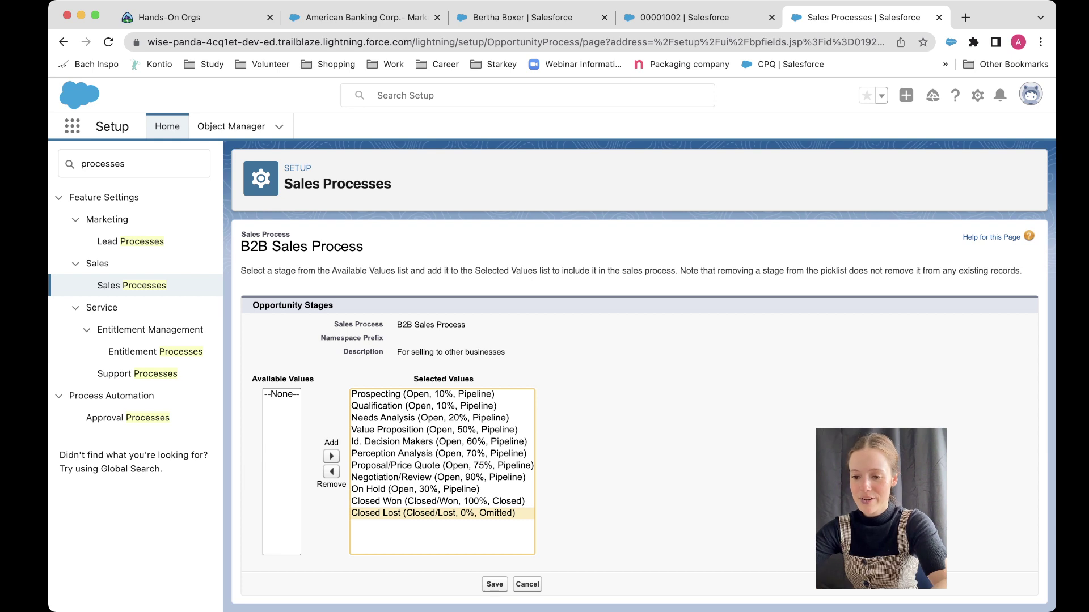
pyautogui.keyDown('shift'); pyautogui.click(374, 394); pyautogui.keyUp('shift')
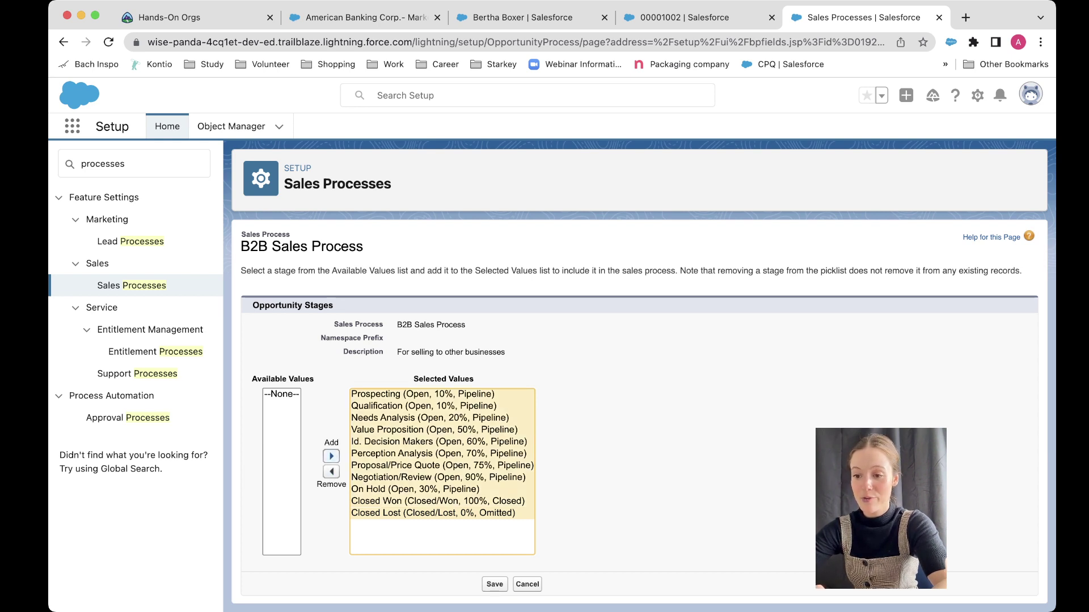
pyautogui.click(331, 471)
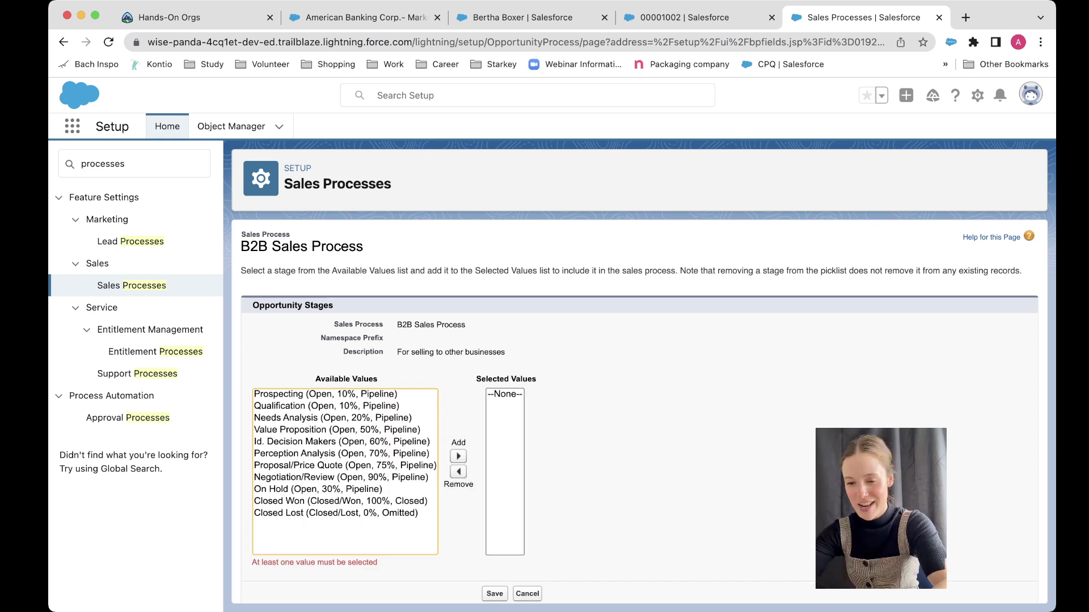
# Step: Add the Prospecting, Needs Analysis and Value Proposition stages to the B2B Sales Process
pyautogui.click(326, 394)
pyautogui.click(458, 456)
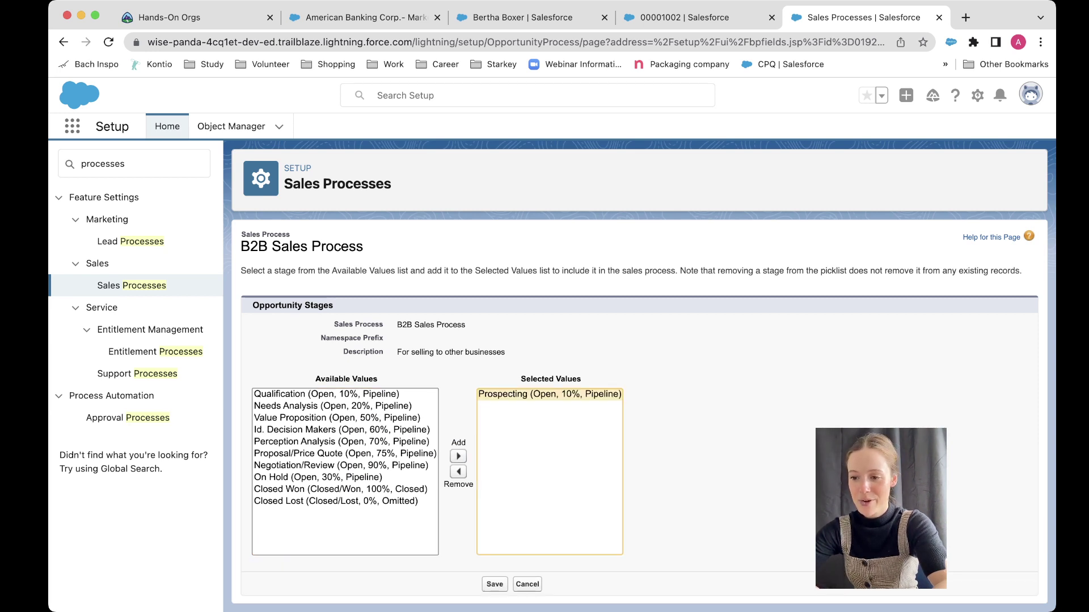
pyautogui.click(333, 406)
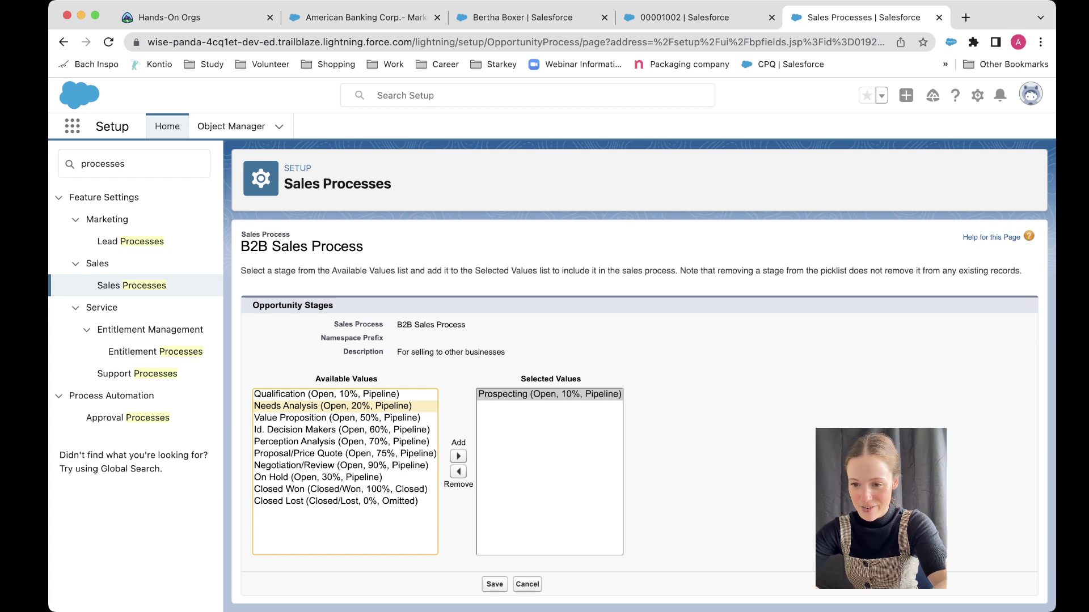
pyautogui.click(337, 418)
pyautogui.click(333, 406)
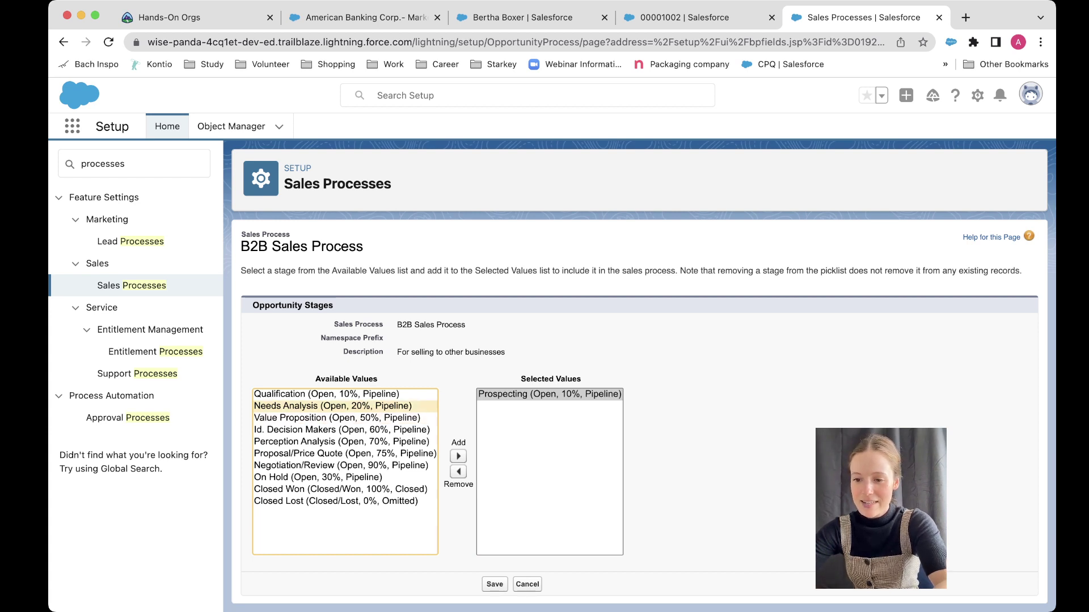
pyautogui.click(458, 457)
pyautogui.click(337, 406)
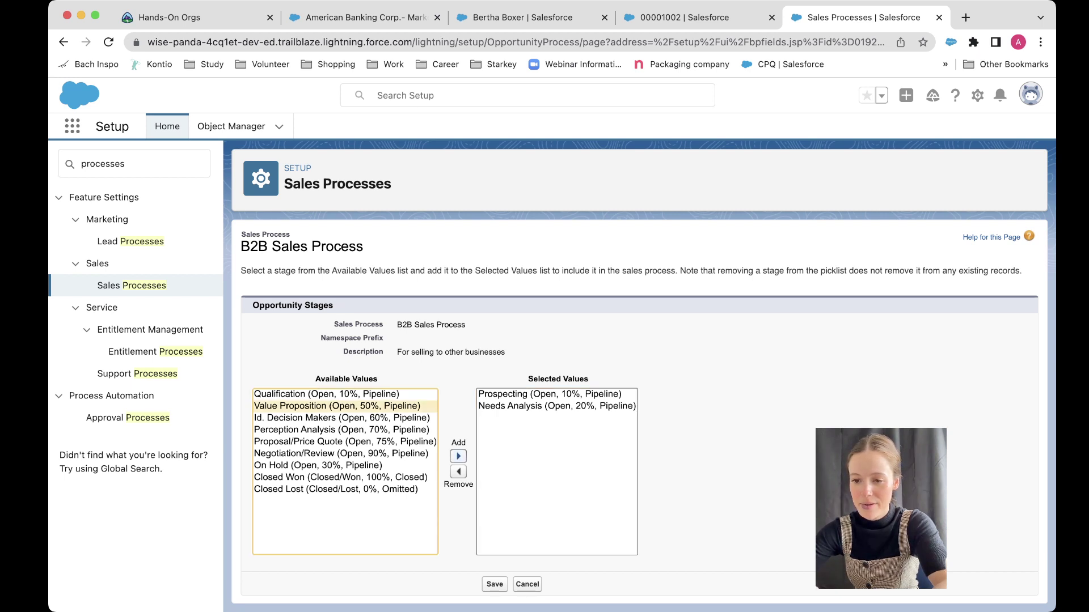
pyautogui.click(459, 456)
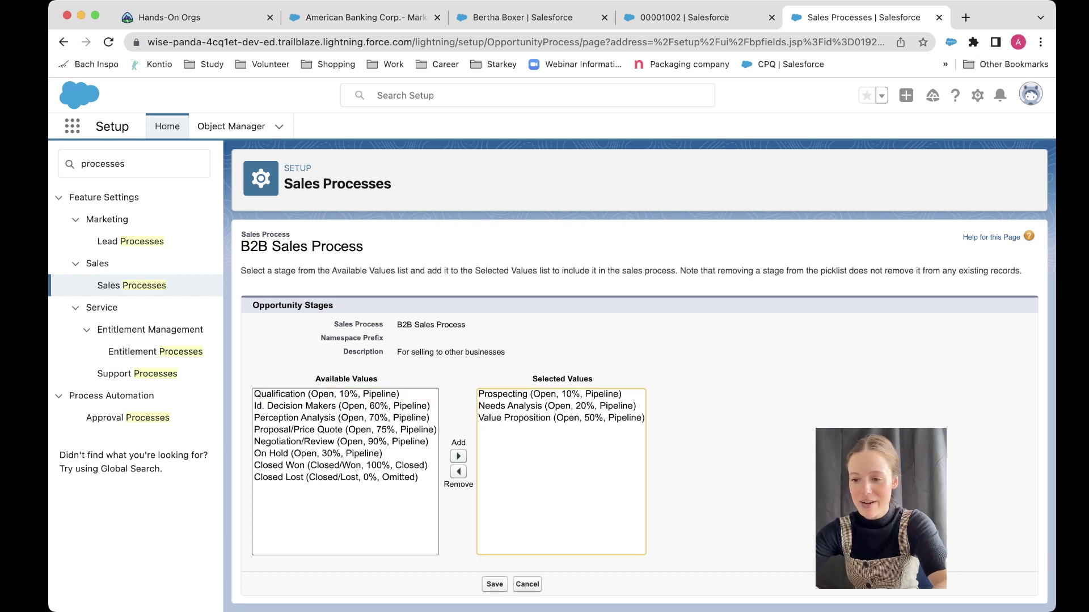
# Step: Add the Id. Decision Makers, Proposal/Price Quote and Negotiation/Review stages to the B2B Sales Process, leaving out Perception Analysis
pyautogui.click(342, 406)
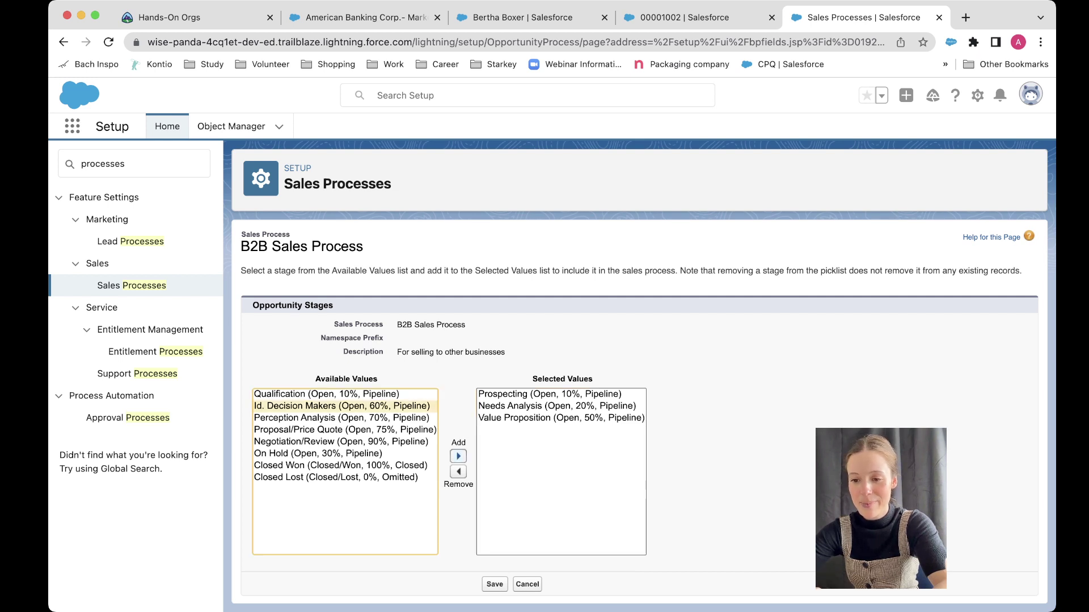
pyautogui.click(458, 456)
pyautogui.click(341, 406)
pyautogui.click(345, 418)
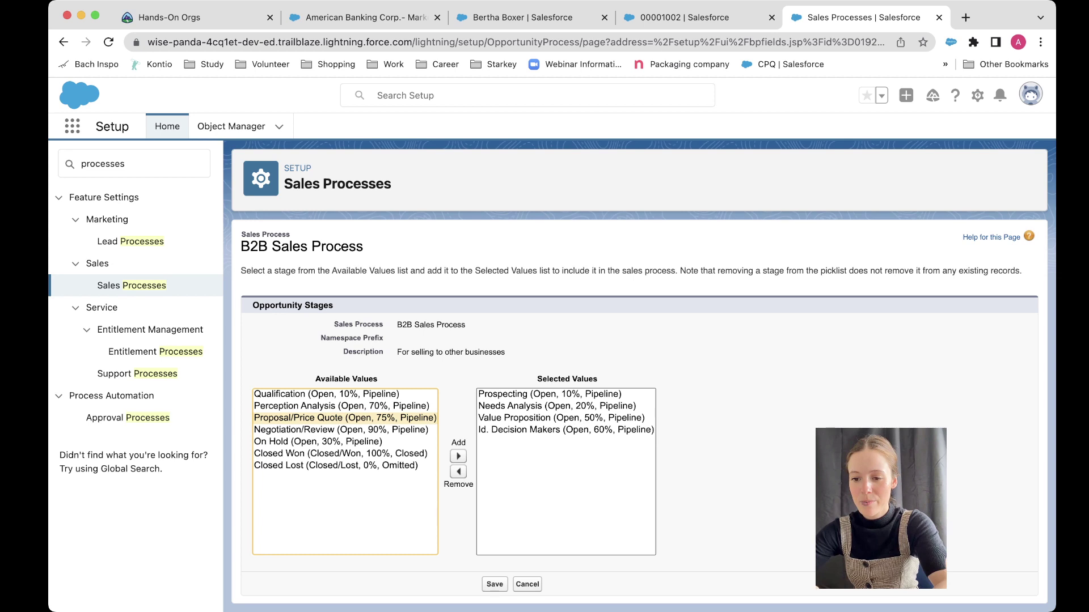
pyautogui.click(458, 456)
pyautogui.click(340, 418)
pyautogui.click(451, 456)
# Step: Add the On Hold, Closed Won and Closed Lost stages together to the B2B Sales Process
pyautogui.click(341, 418)
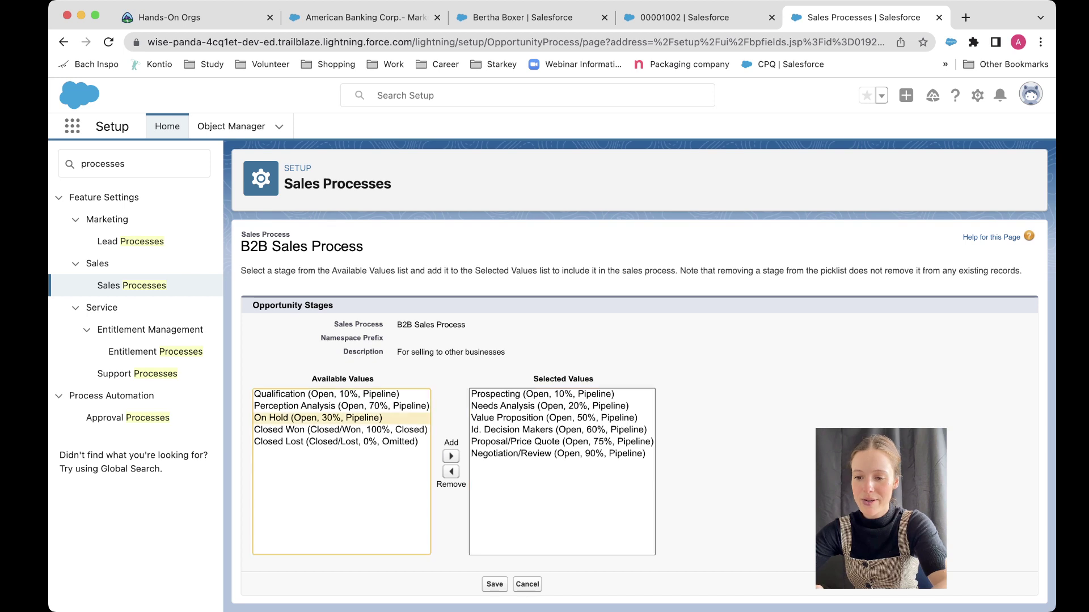
pyautogui.keyDown('super'); pyautogui.click(340, 430); pyautogui.keyUp('super')
pyautogui.keyDown('super'); pyautogui.click(340, 442); pyautogui.keyUp('super')
pyautogui.click(451, 456)
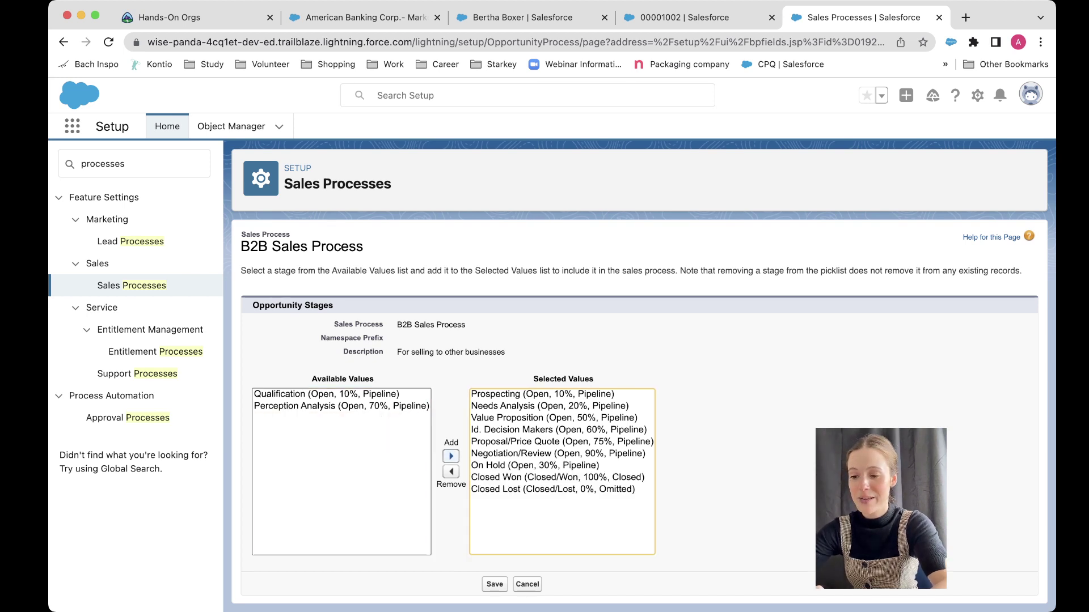
# Step: Save the B2B Sales Process stages and create a B2C Sales Process from Master with the description "For selling to individual consumers"
pyautogui.click(494, 585)
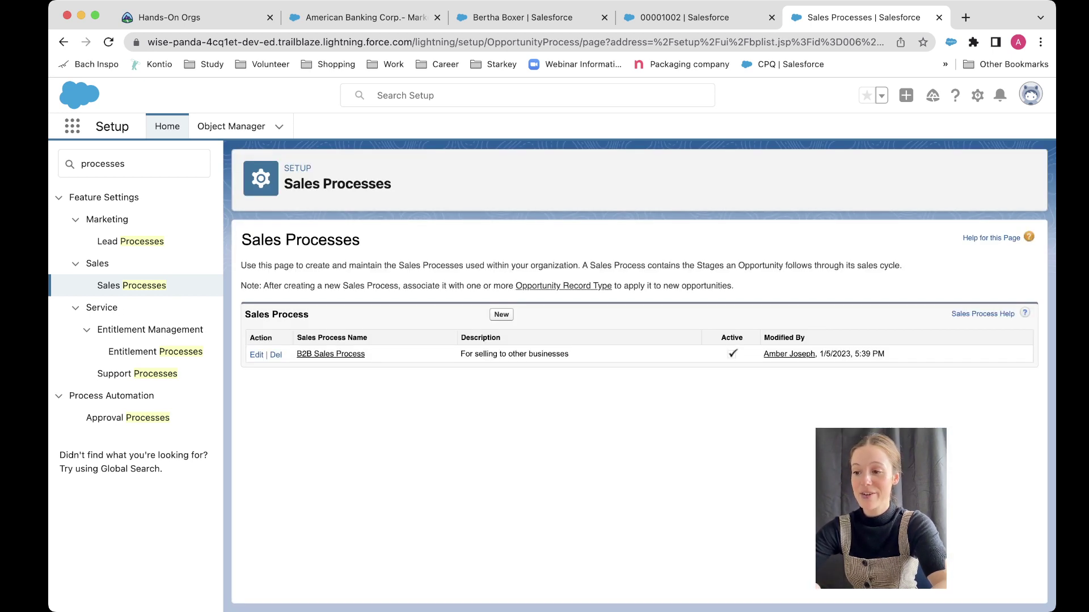
pyautogui.click(501, 314)
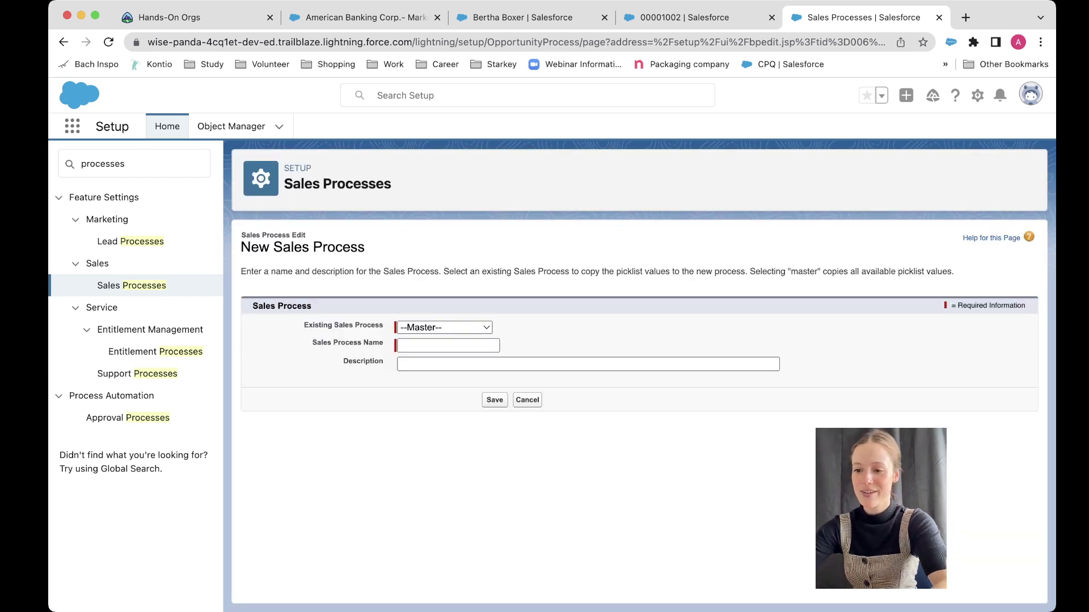
pyautogui.write('B2')
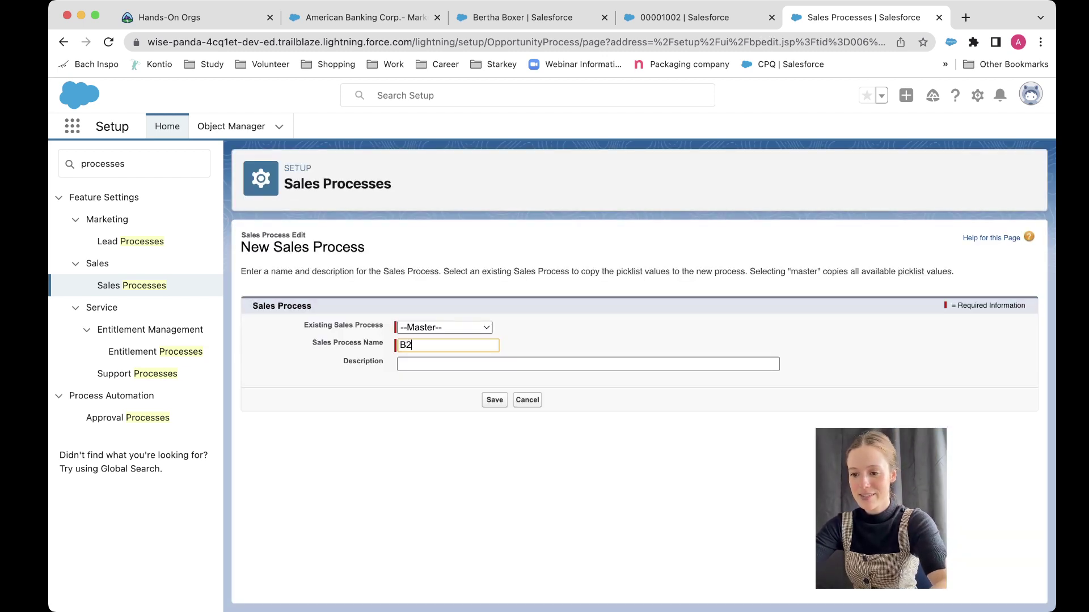
pyautogui.write('C Sales Process')
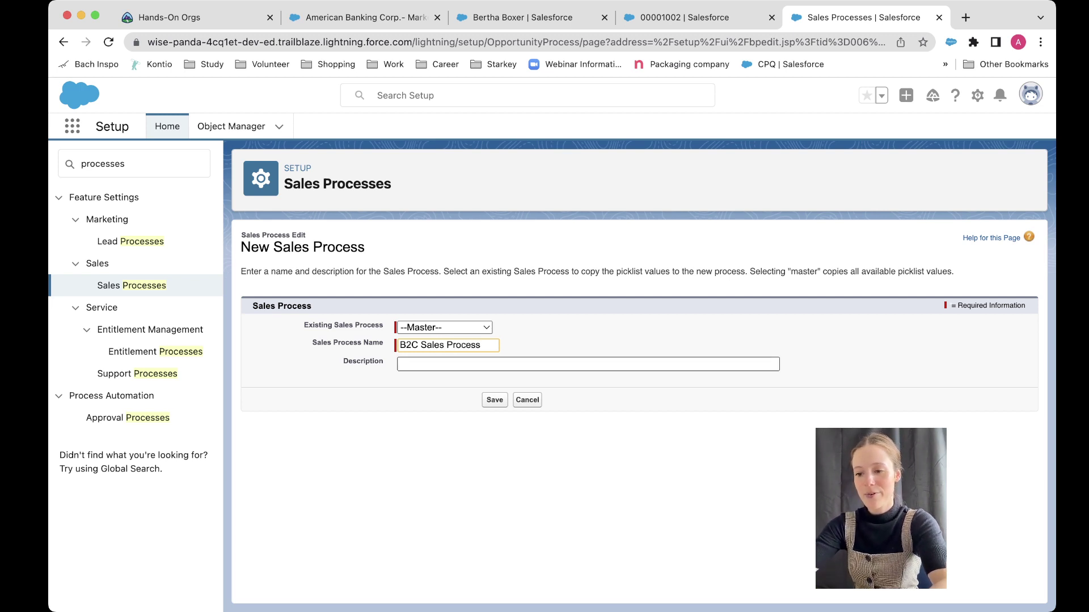
pyautogui.press('Tab')
pyautogui.write('For selling to ')
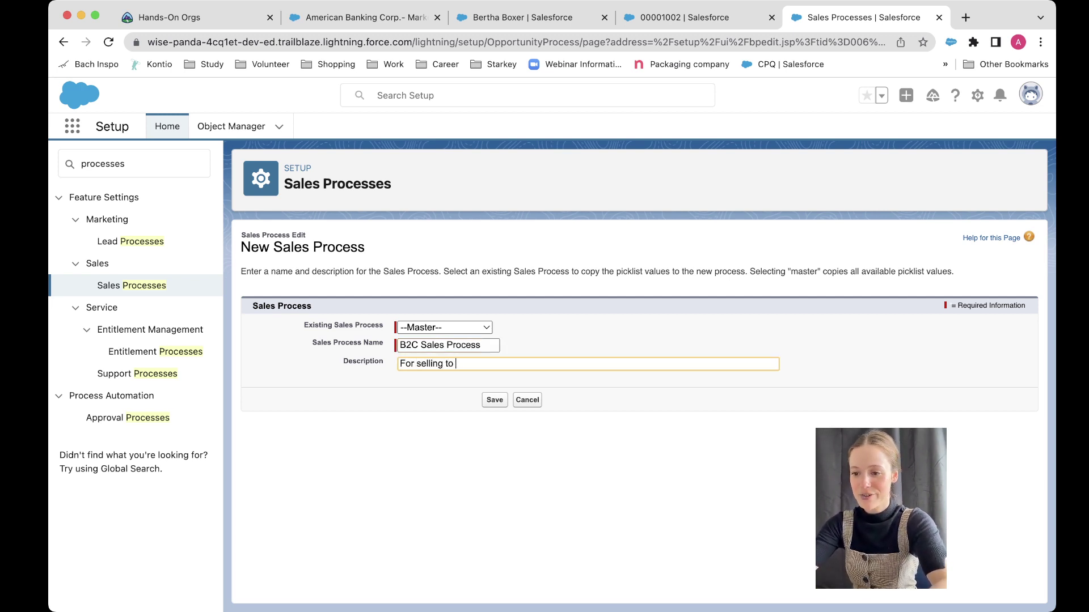
pyautogui.write('individual consum')
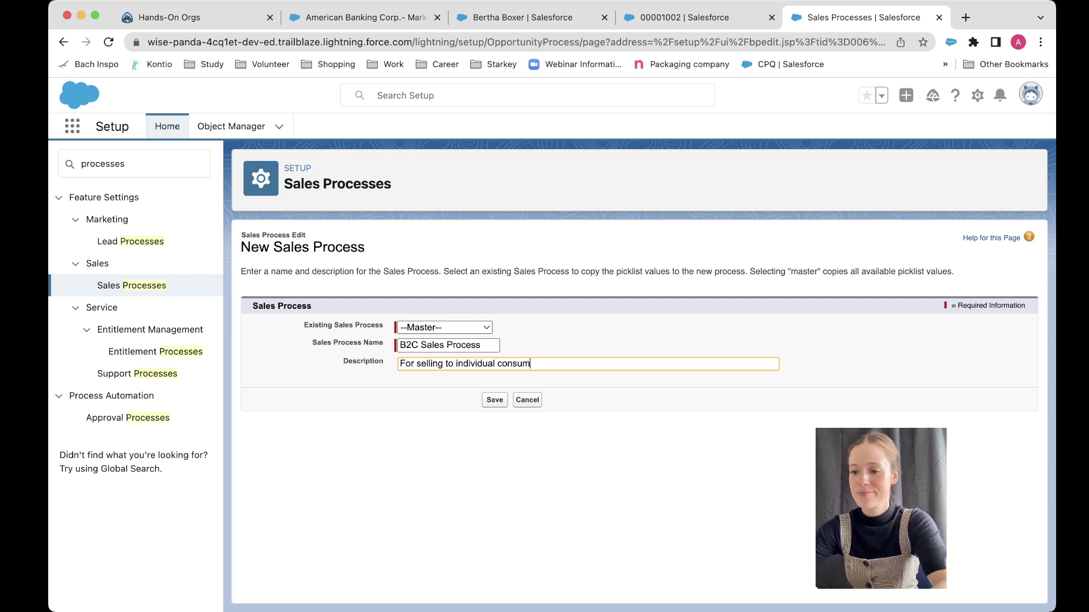
pyautogui.write('ers')
pyautogui.press('Tab')
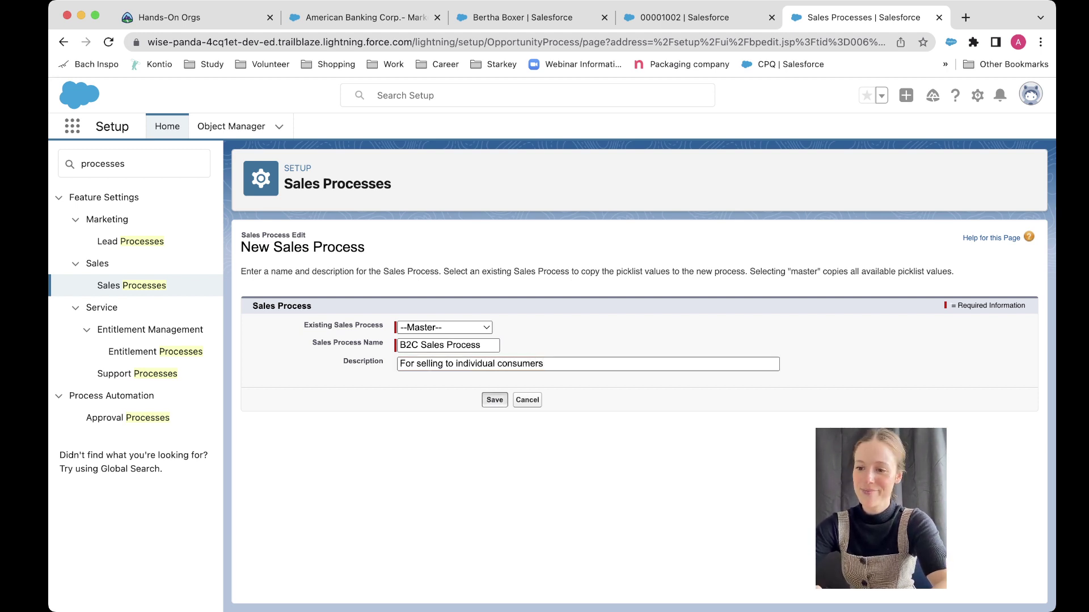
pyautogui.press('Return')
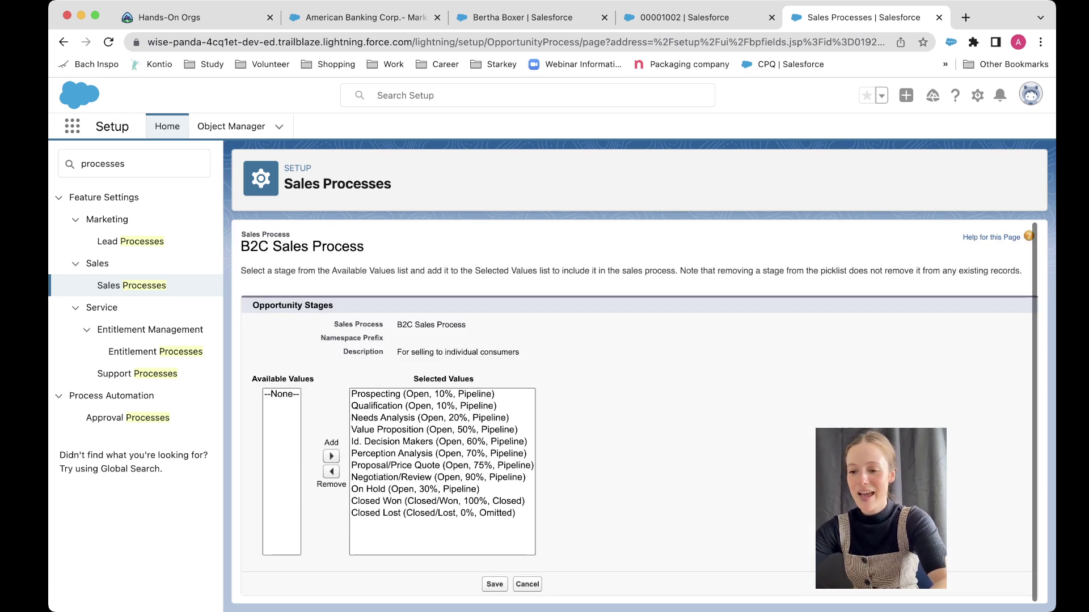
# Step: Remove all stages from the selected values of the B2C Sales Process
pyautogui.click(438, 442)
pyautogui.press('super+a')
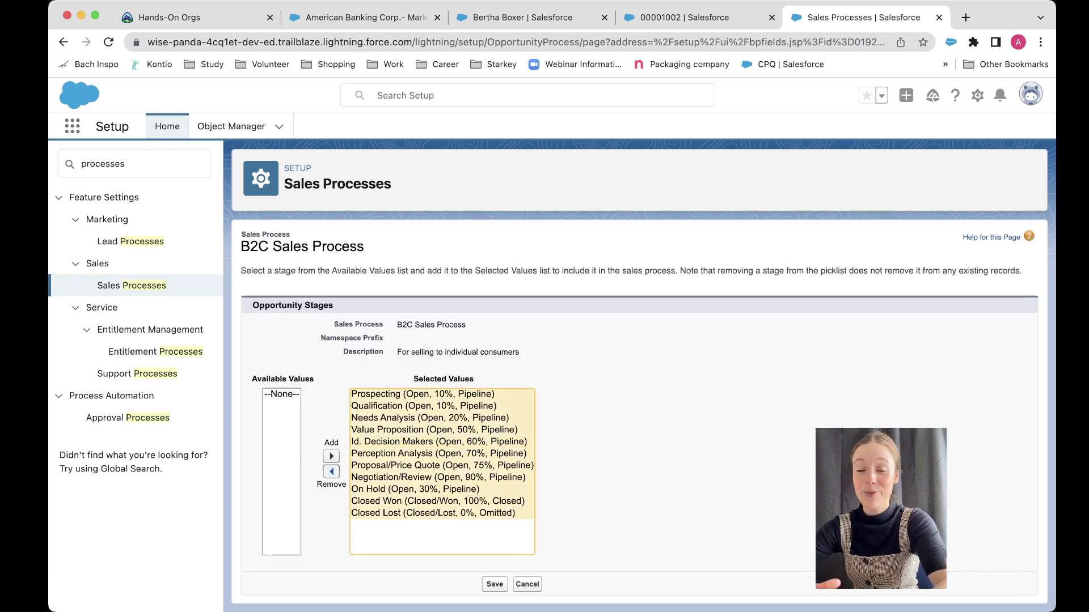
pyautogui.click(331, 472)
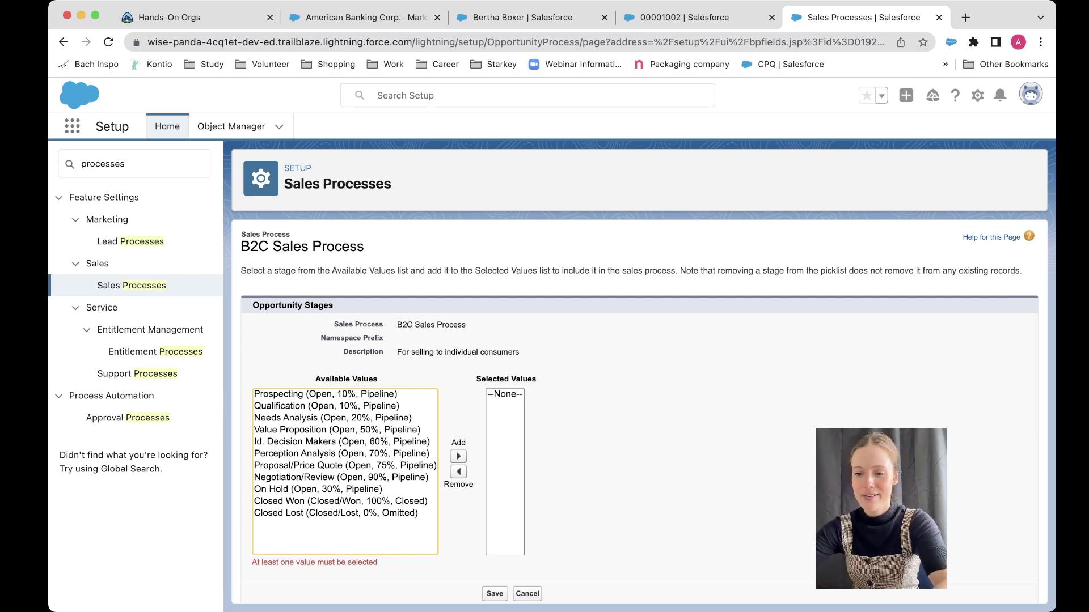
# Step: Add the Prospecting, Value Proposition and Negotiation/Review stages to the B2C Sales Process
pyautogui.click(325, 394)
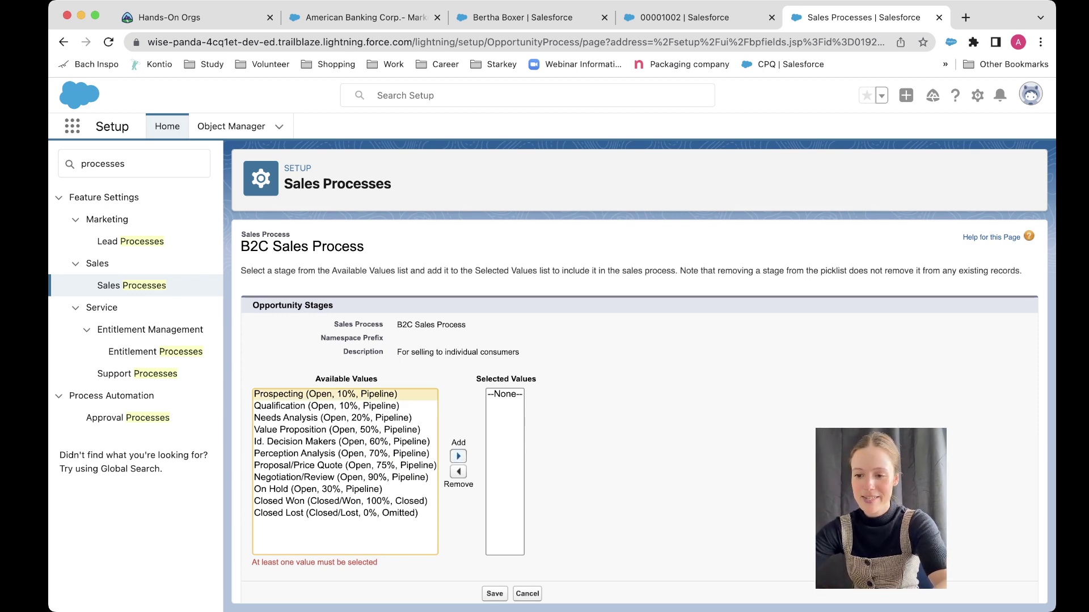
pyautogui.click(458, 456)
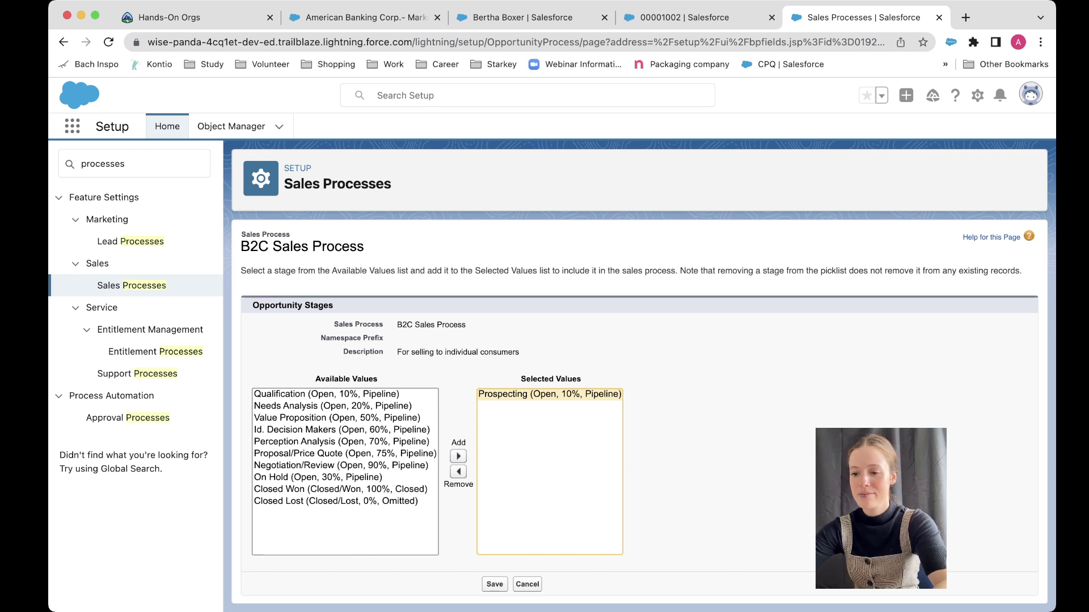
pyautogui.click(333, 406)
pyautogui.click(337, 418)
pyautogui.click(458, 456)
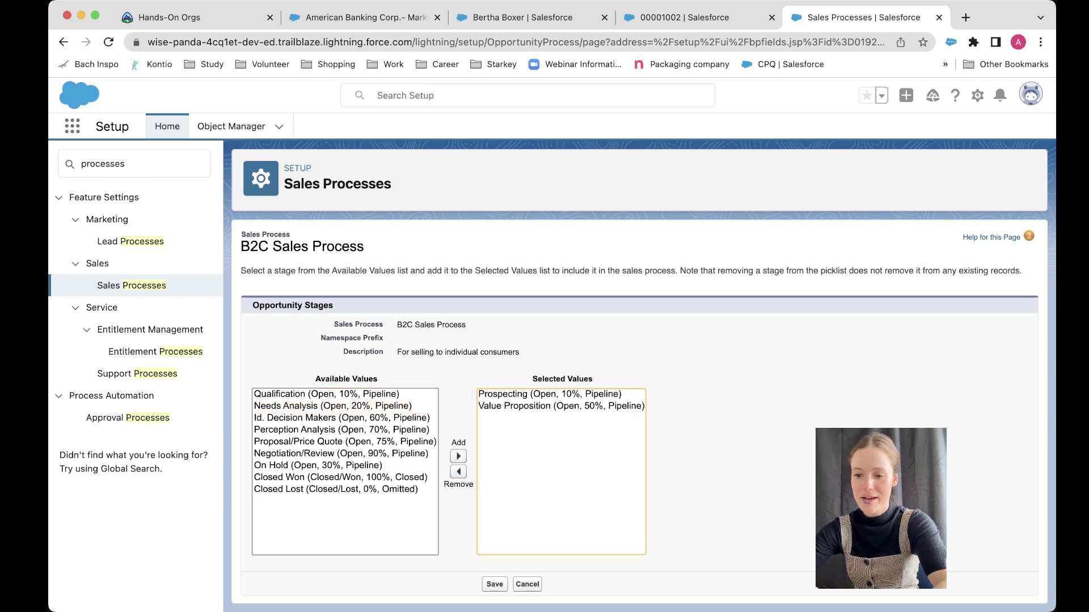
pyautogui.click(344, 441)
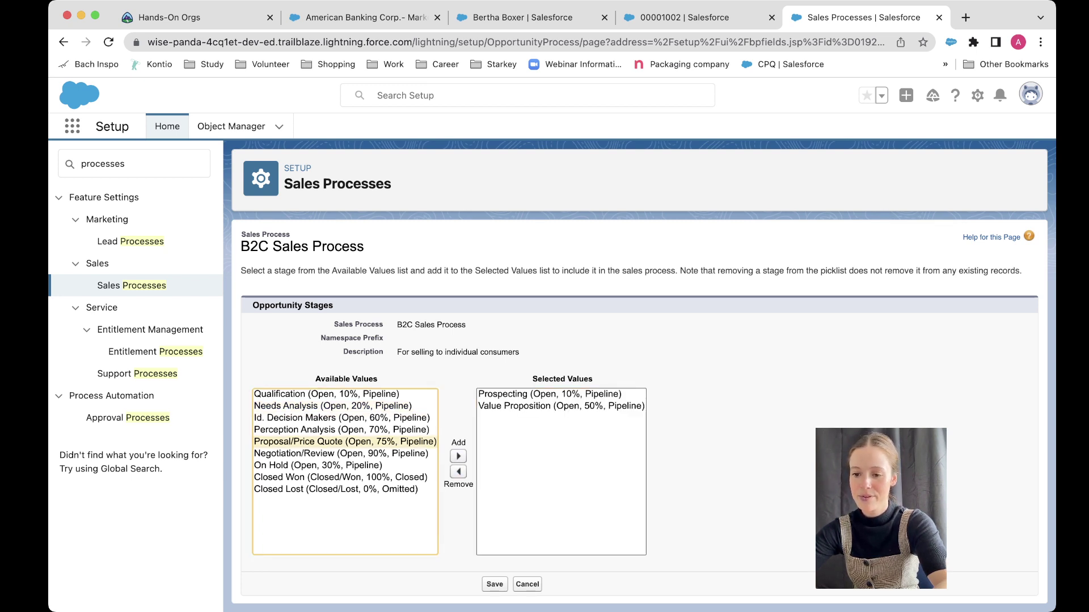
pyautogui.click(341, 454)
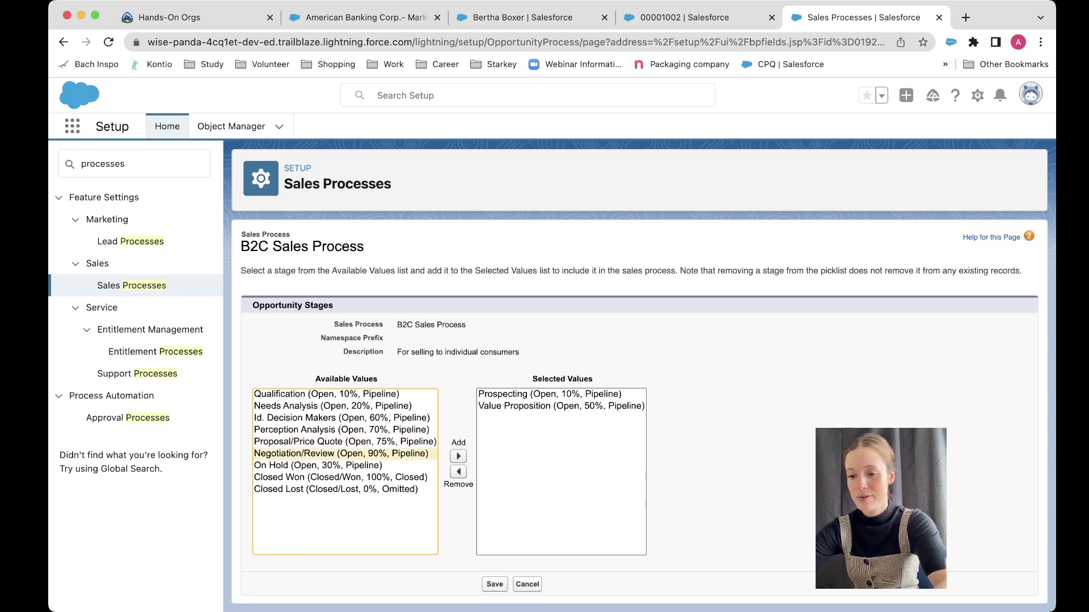
pyautogui.click(345, 442)
pyautogui.click(341, 454)
pyautogui.click(458, 456)
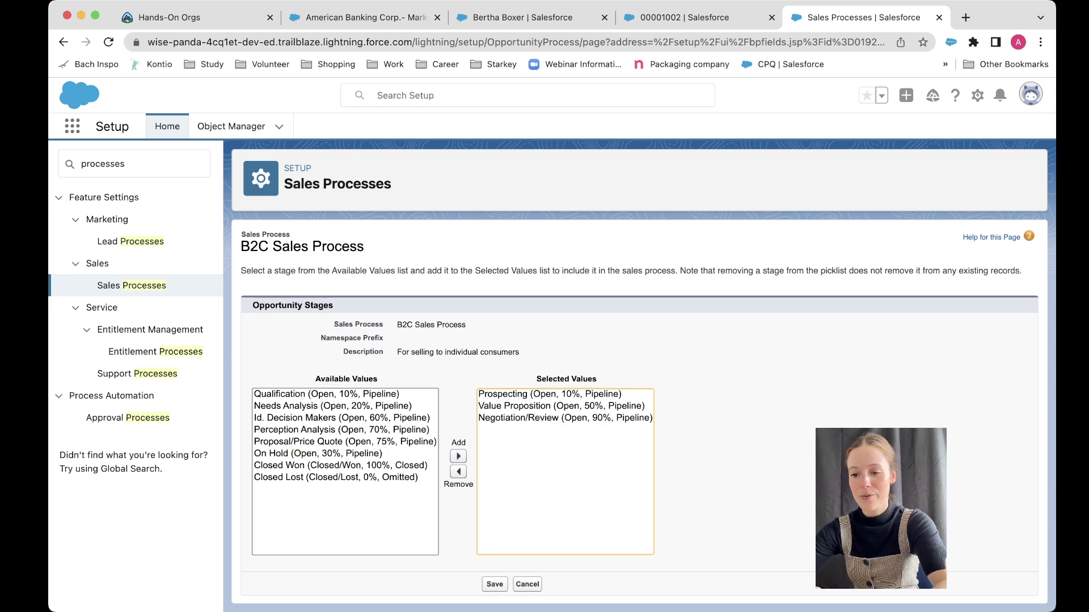
# Step: Add the On Hold, Closed Won and Closed Lost stages together to the B2C Sales Process
pyautogui.click(340, 454)
pyautogui.keyDown('shift'); pyautogui.click(341, 477); pyautogui.keyUp('shift')
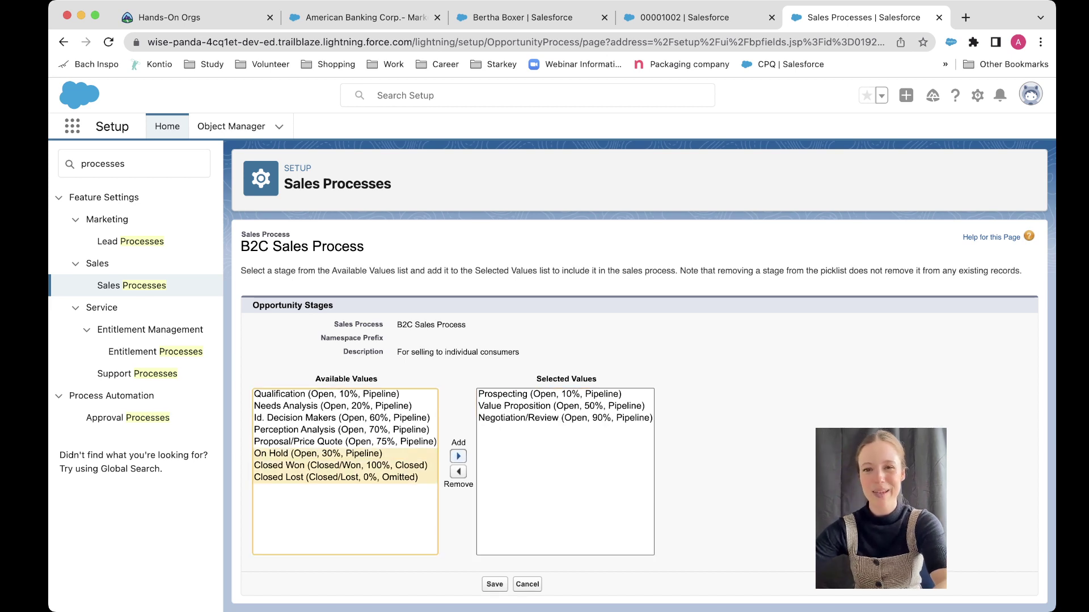
pyautogui.click(458, 456)
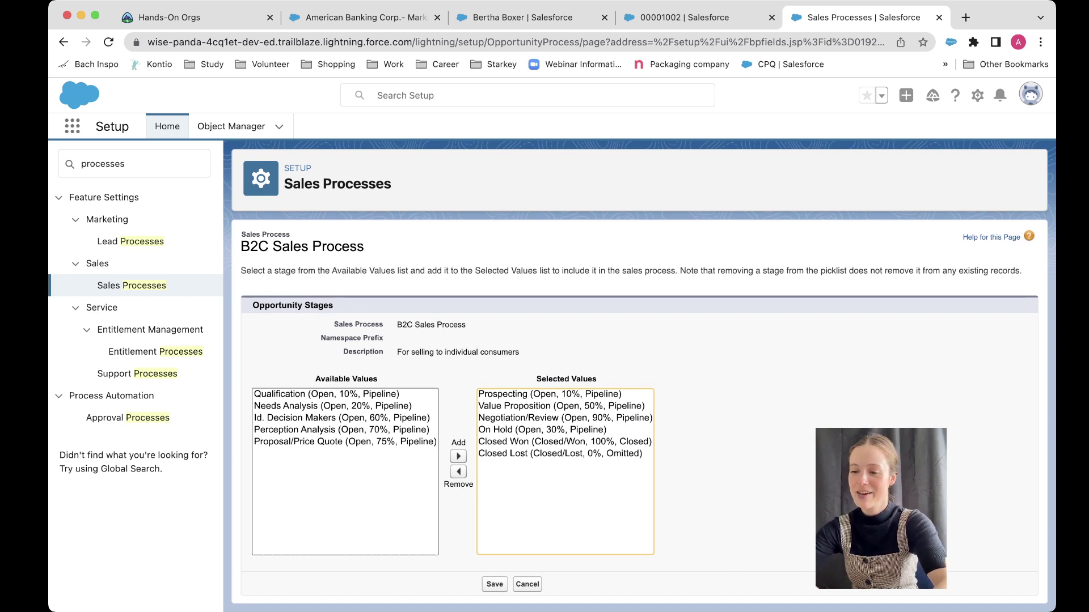
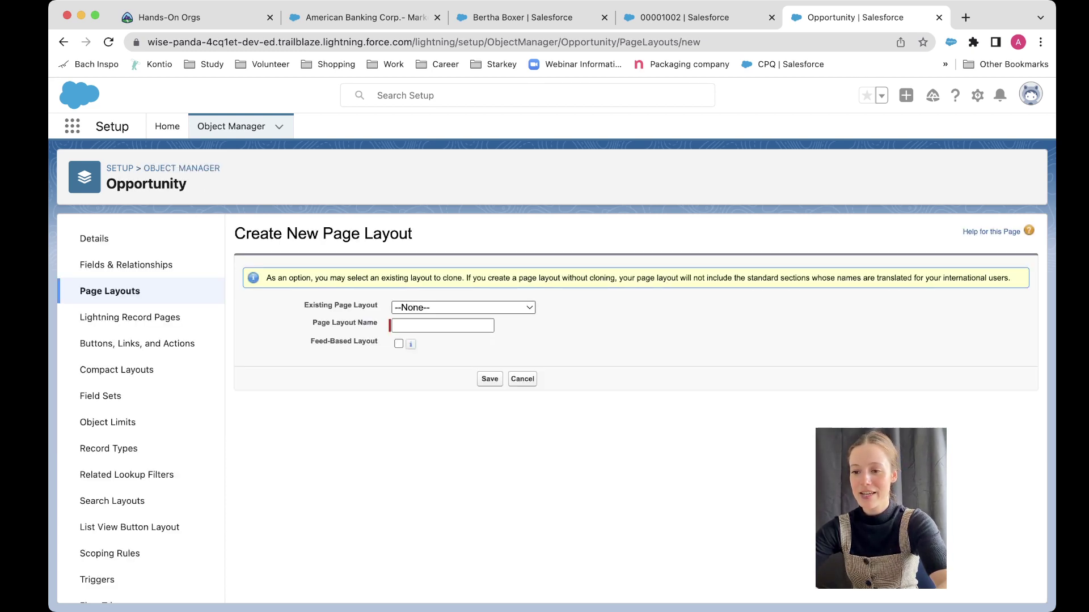
# Step: Create an Opportunity page layout named "B2B Opportunity Page Layout", cloned from the existing Opportunity Layout
pyautogui.click(462, 307)
pyautogui.click(442, 326)
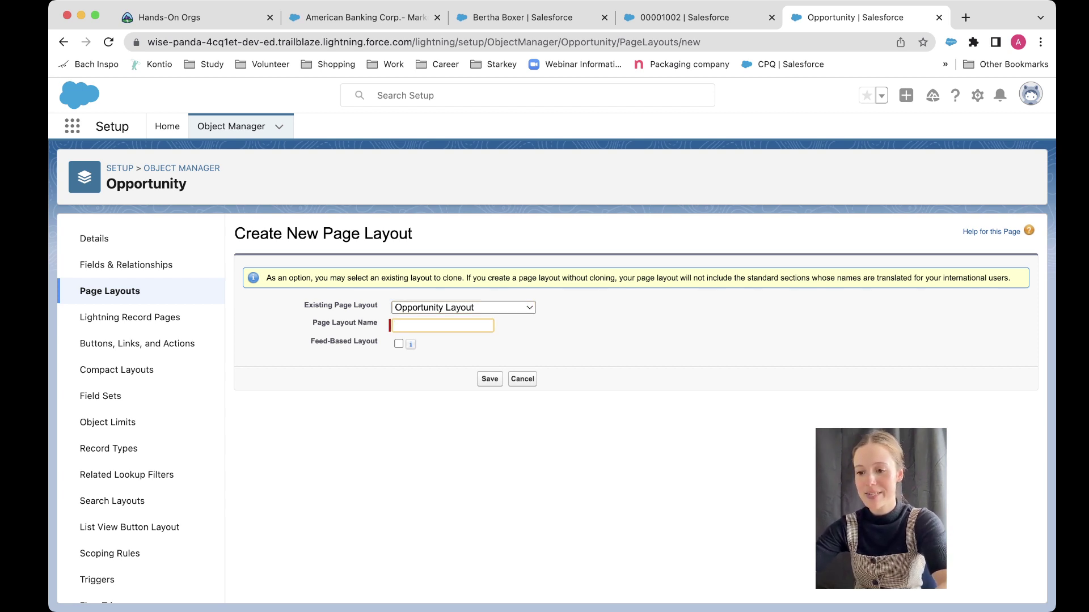
pyautogui.write('B')
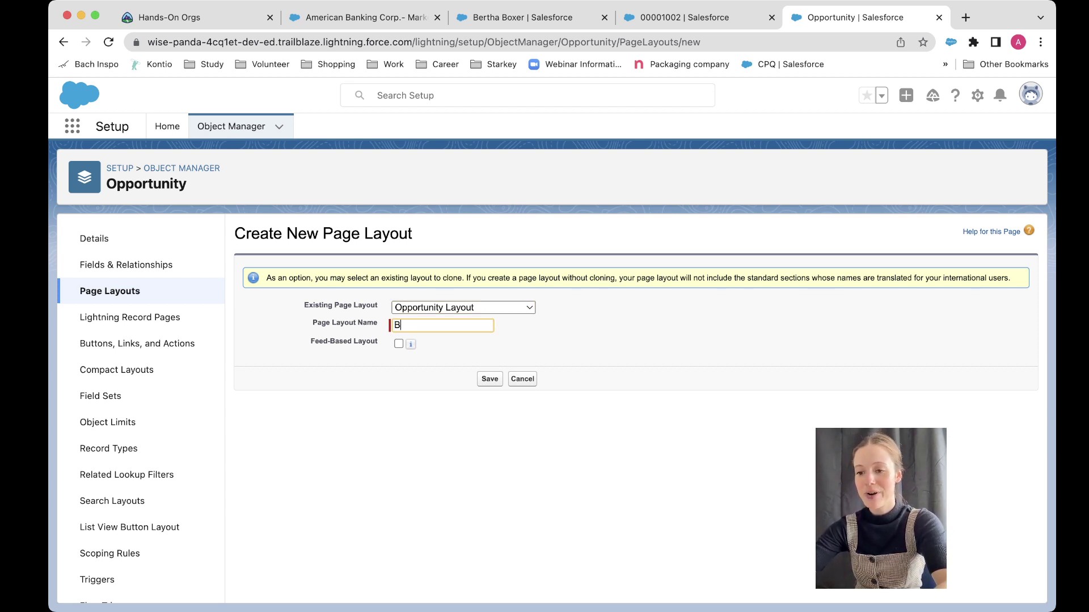
pyautogui.write('@')
pyautogui.press('BackSpace')
pyautogui.write('2B ')
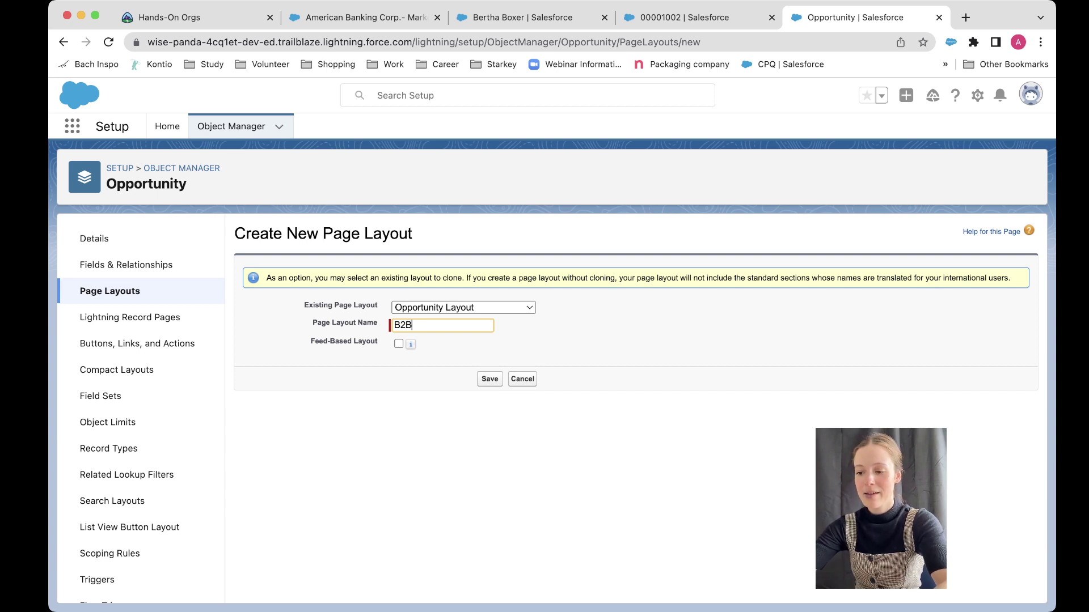
pyautogui.write('Opport')
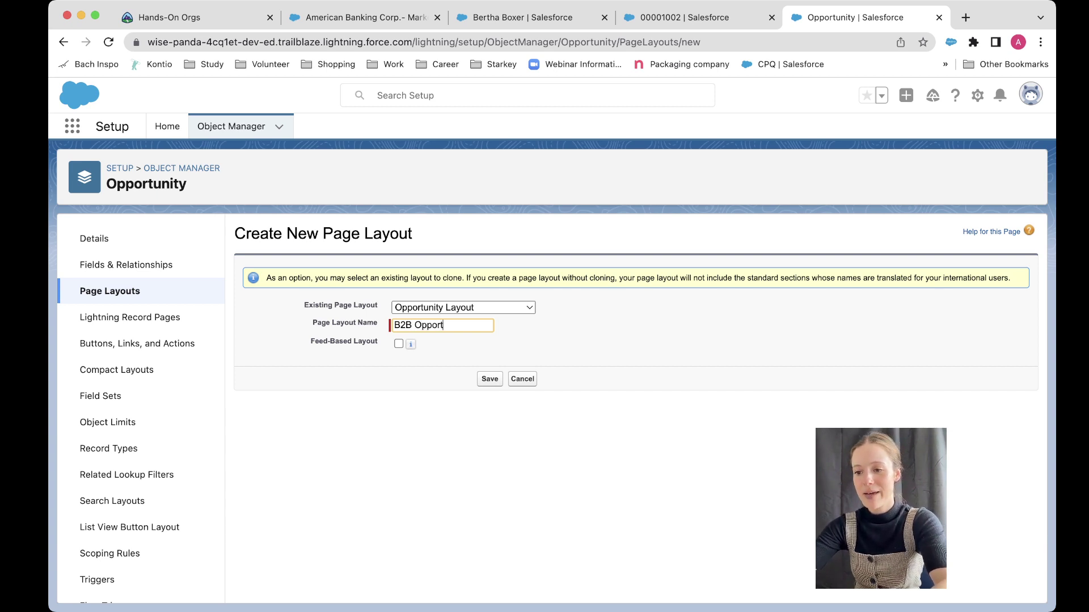
pyautogui.write('unity Page ')
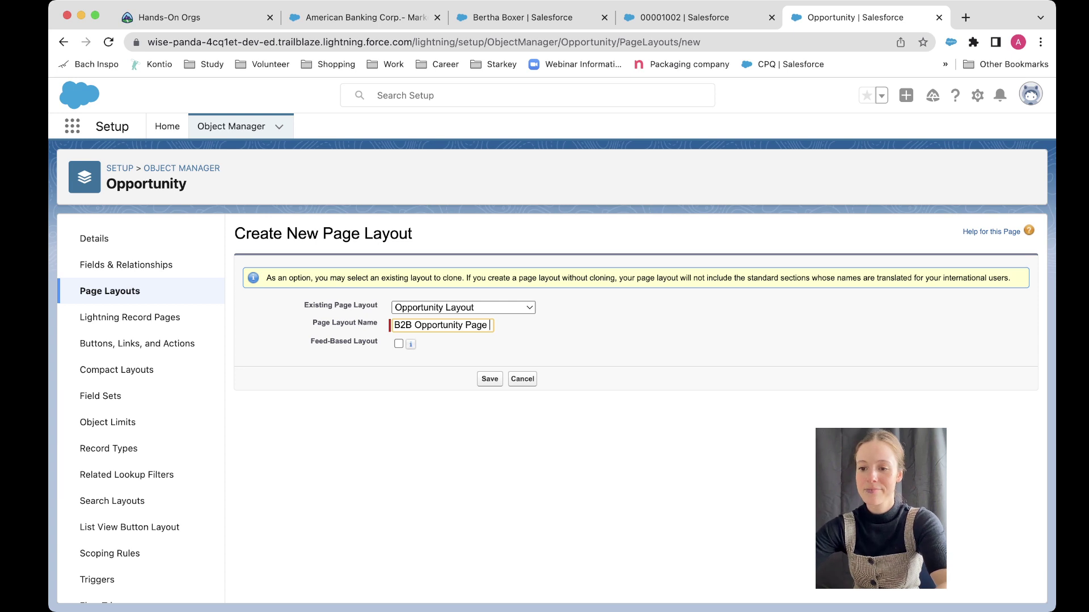
pyautogui.write('Layout')
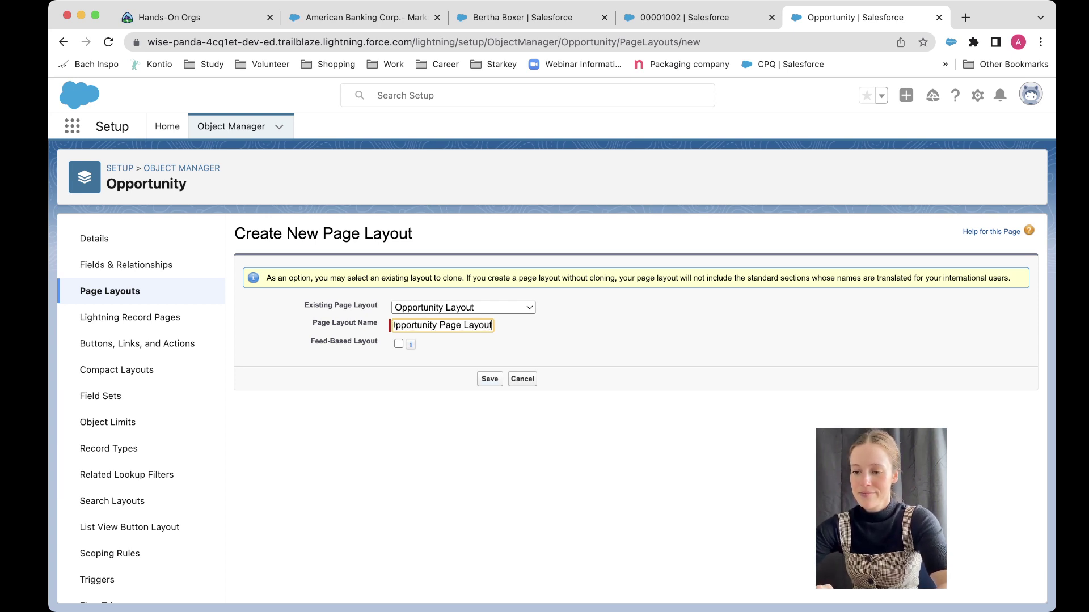
pyautogui.press('Tab')
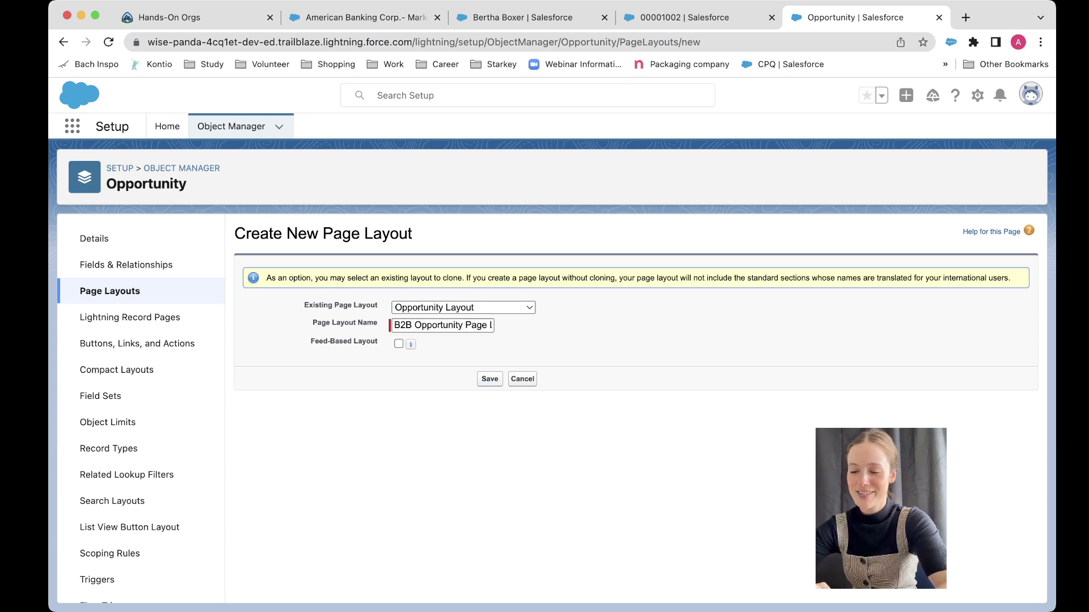
pyautogui.press('Return')
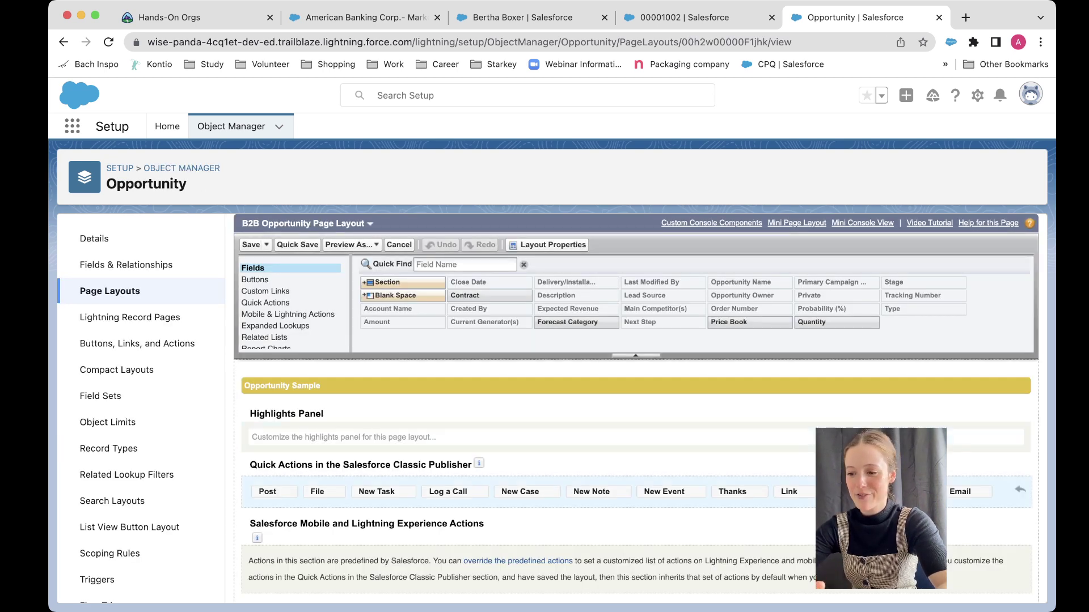
# Step: Remove the Primary Campaign Source and Delivery/Installation Status fields from the B2B Opportunity Page Layout
pyautogui.scroll(-4, 635, 397)
pyautogui.scroll(-2, 635, 397)
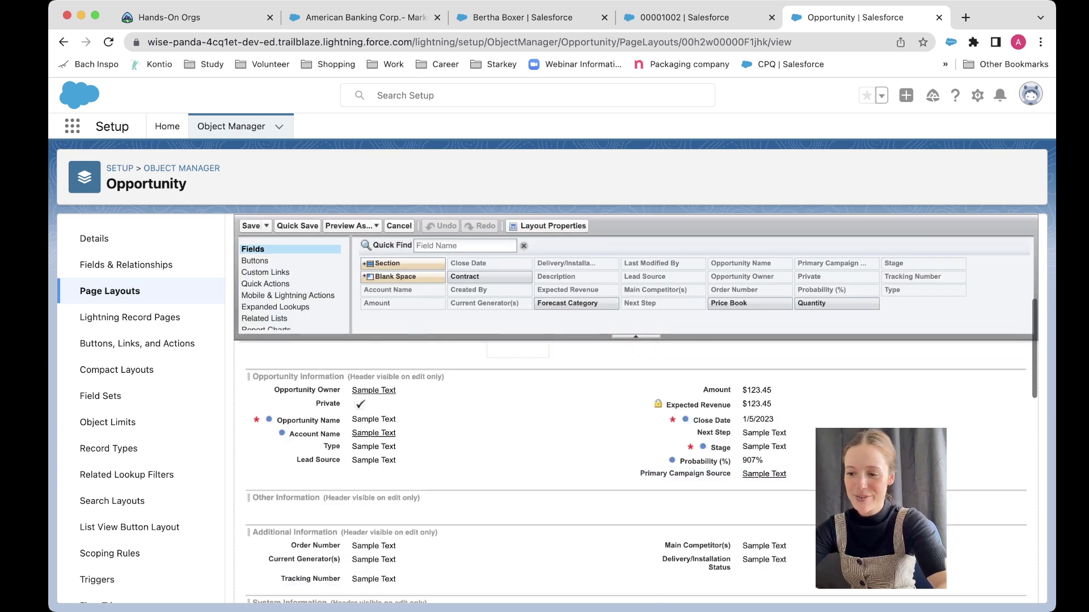
pyautogui.scroll(-3, 635, 453)
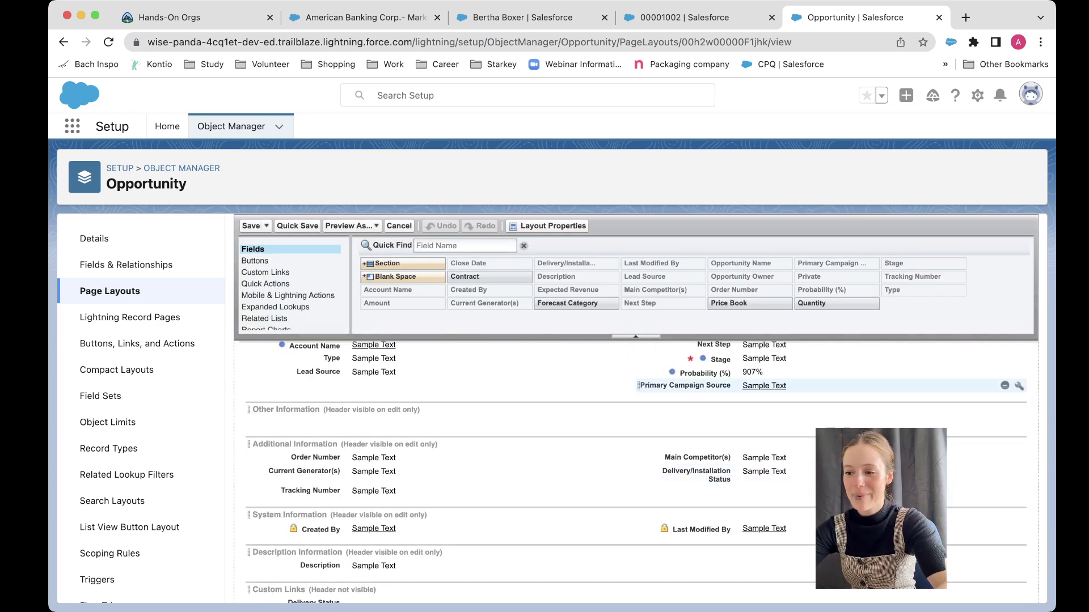
pyautogui.click(1004, 385)
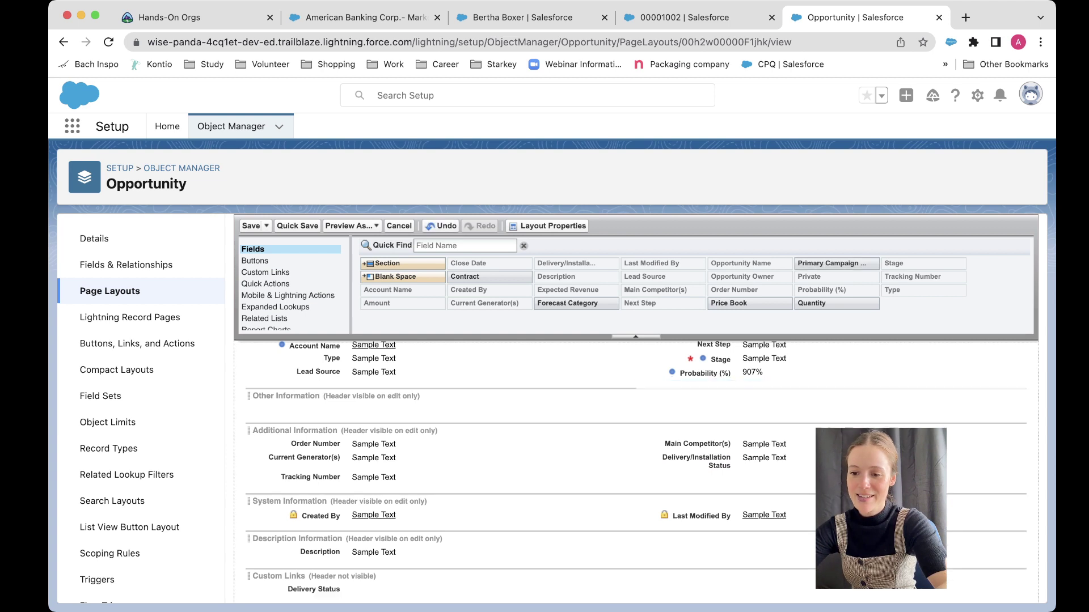
pyautogui.scroll(-1, 635, 453)
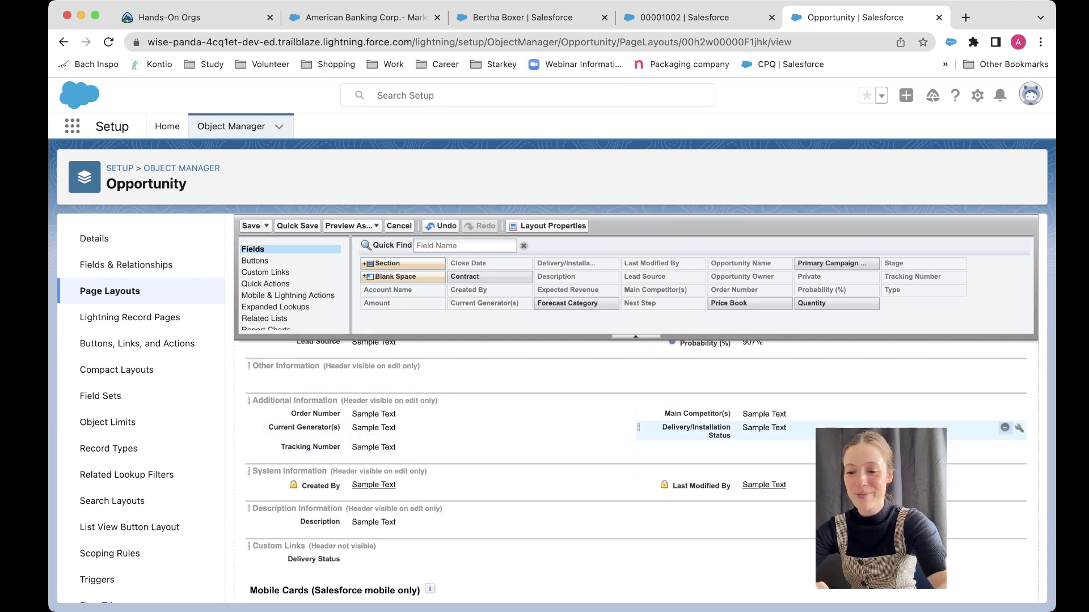
pyautogui.scroll(-3, 1018, 516)
pyautogui.scroll(1, 636, 471)
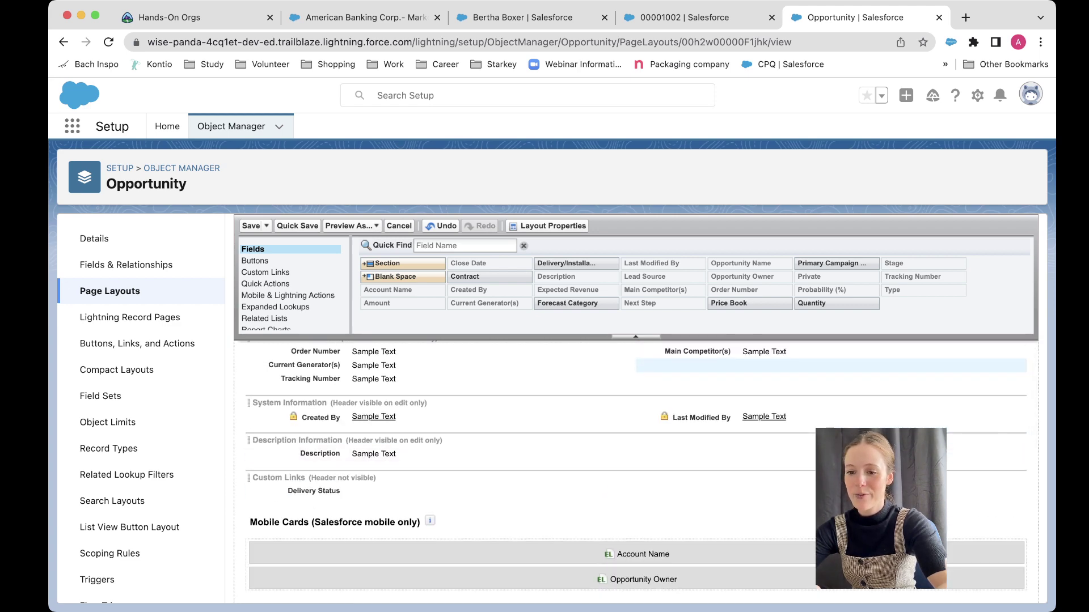
# Step: Remove the Private and Type fields from the Opportunity Information section of the B2B page layout
pyautogui.scroll(8, 567, 454)
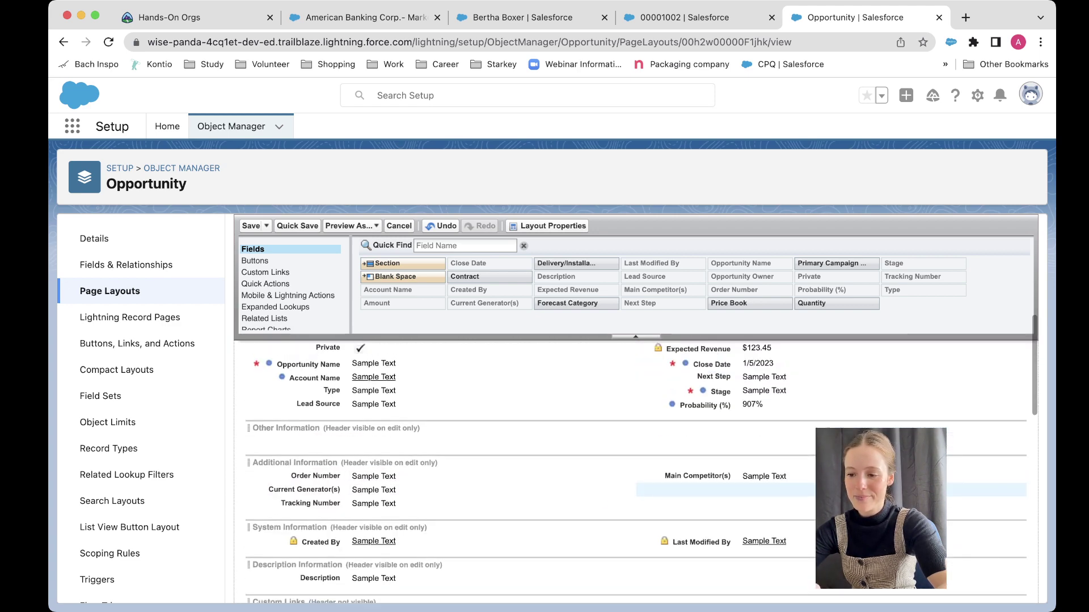
pyautogui.click(614, 459)
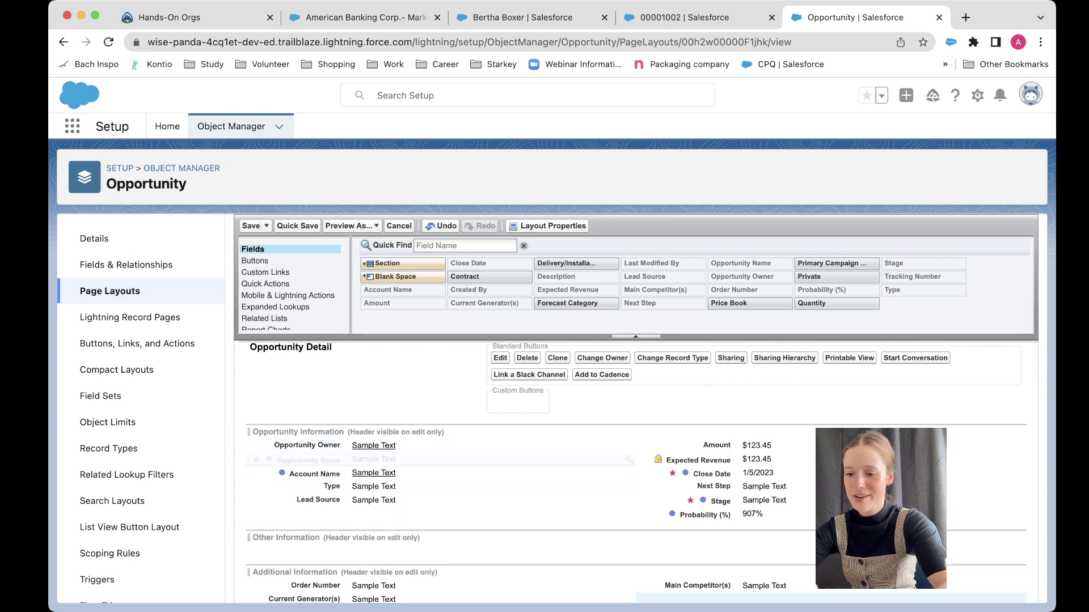
pyautogui.click(614, 486)
pyautogui.scroll(5, 568, 454)
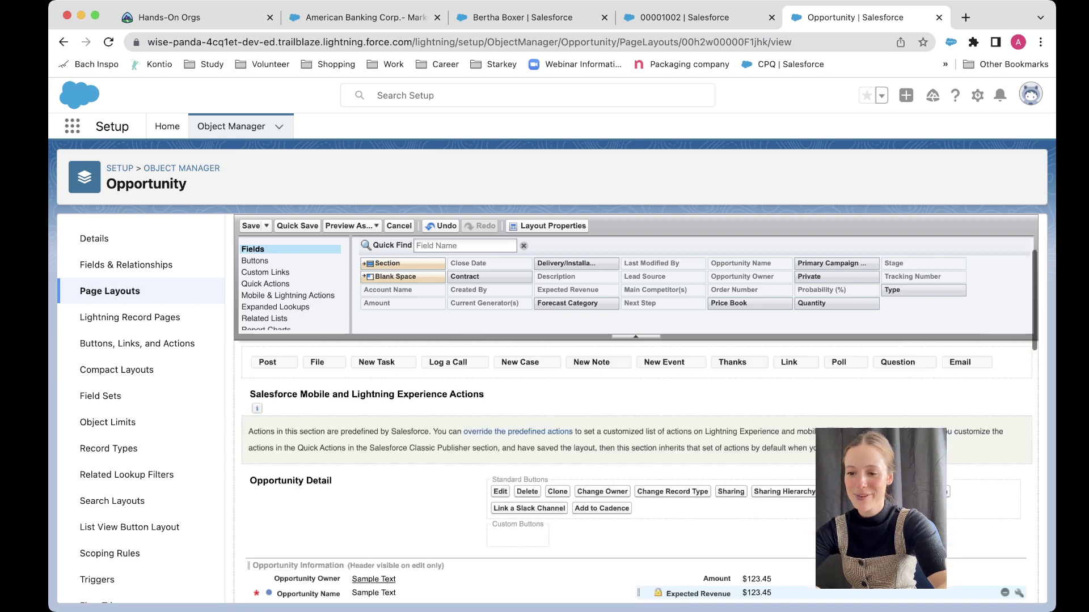
# Step: Save the B2B Opportunity Page Layout and reopen it from the Opportunity page layouts list
pyautogui.scroll(-12, 567, 454)
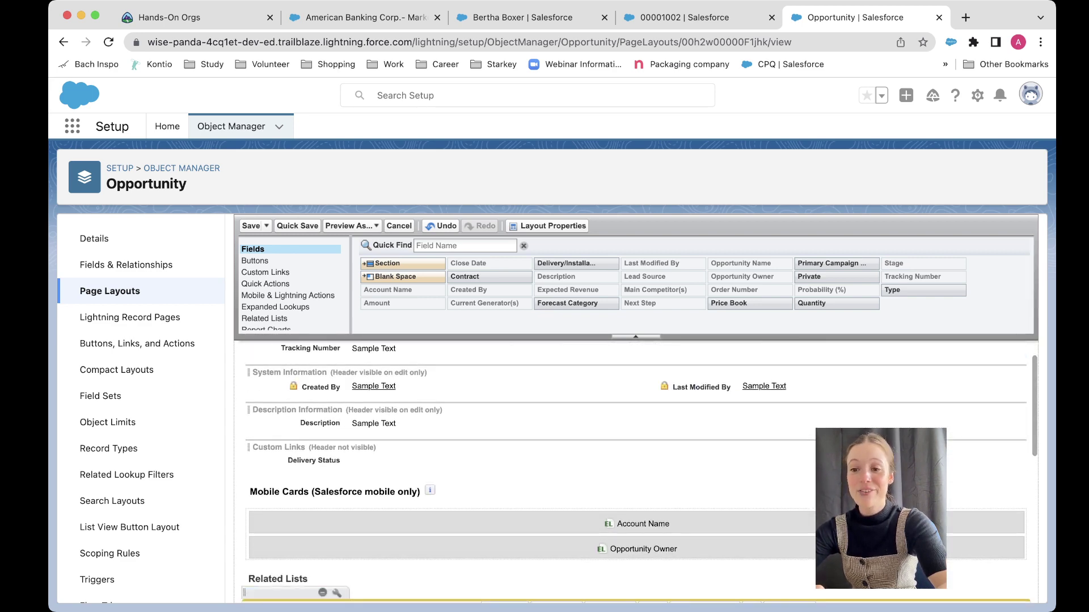
pyautogui.hotkey('ctrl', 's')
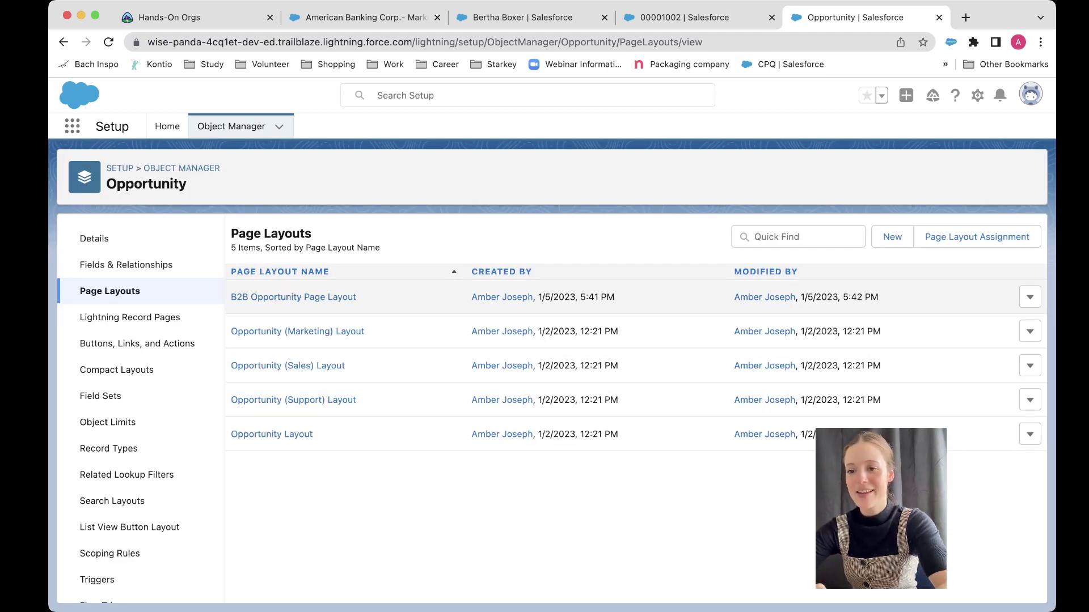
pyautogui.click(293, 297)
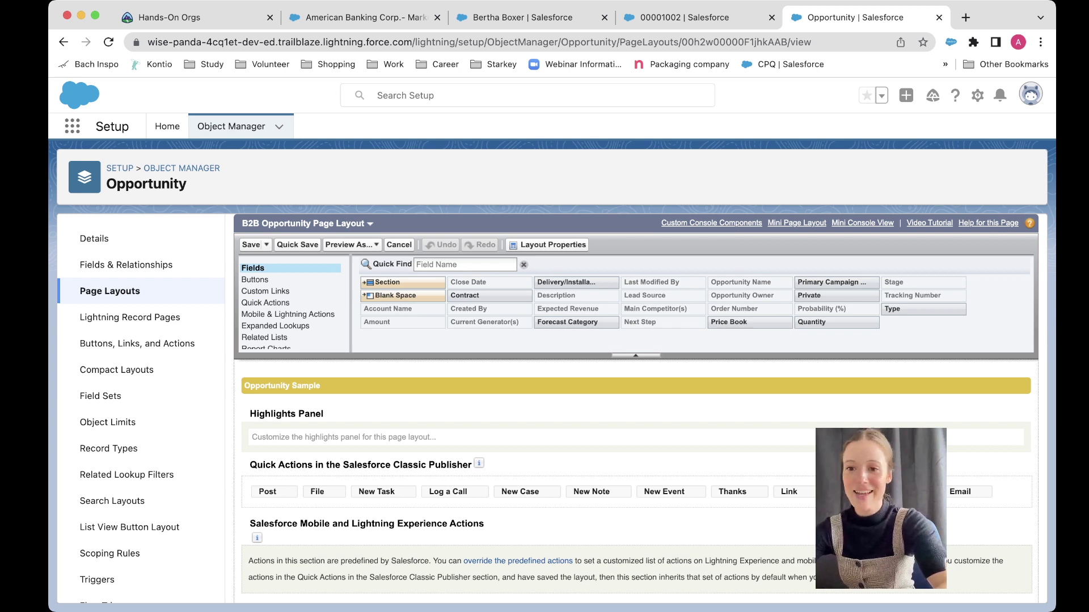
pyautogui.scroll(-1, 125, 471)
pyautogui.scroll(-2, 124, 474)
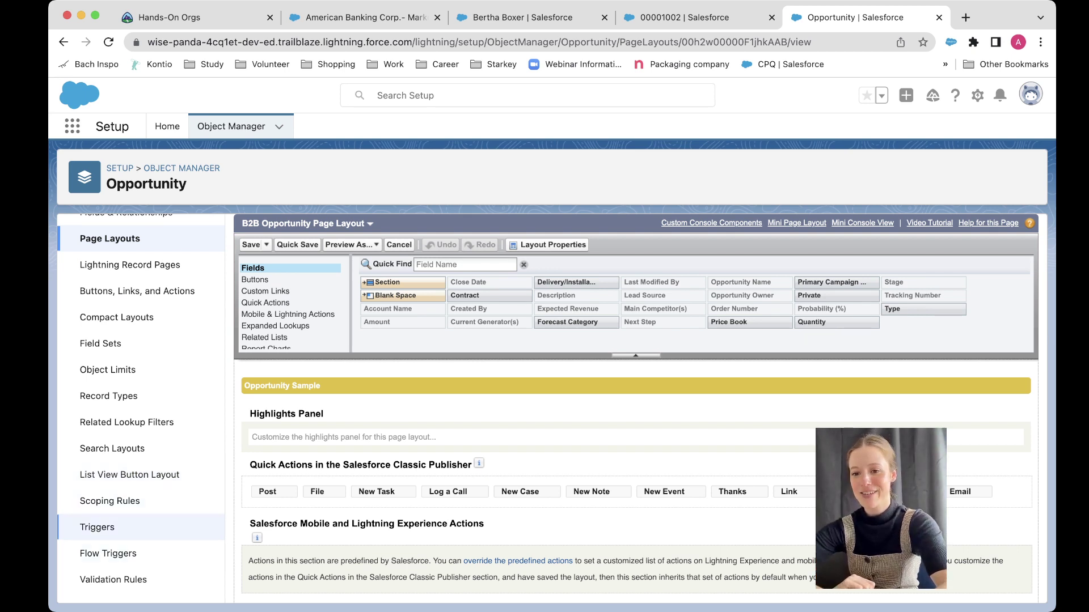
# Step: Start a new Opportunity record type based on Master, with the label "B2B Opportunity"
pyautogui.click(109, 396)
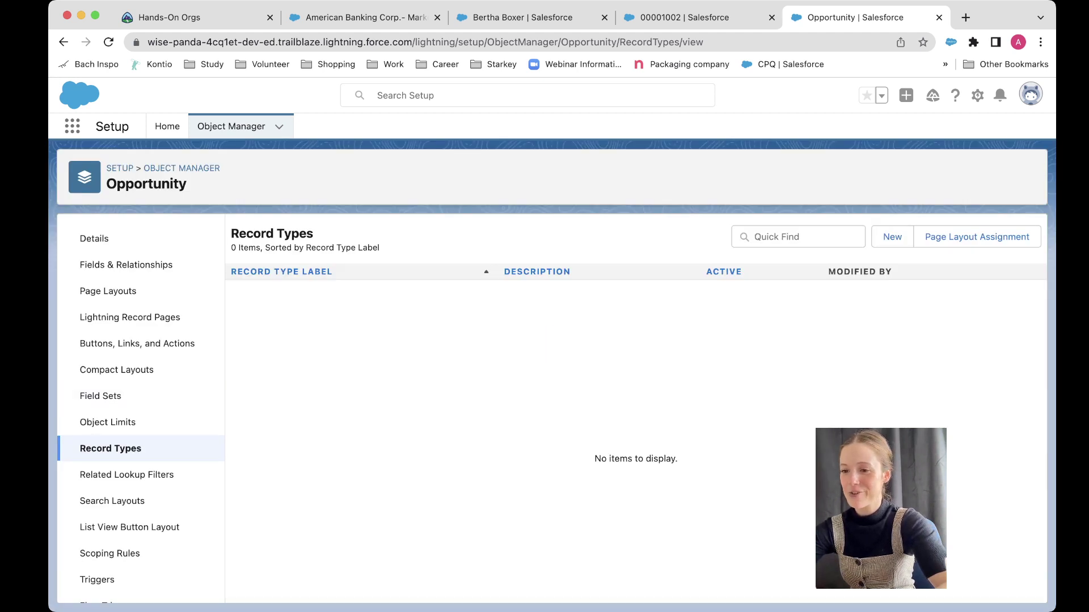
pyautogui.click(892, 237)
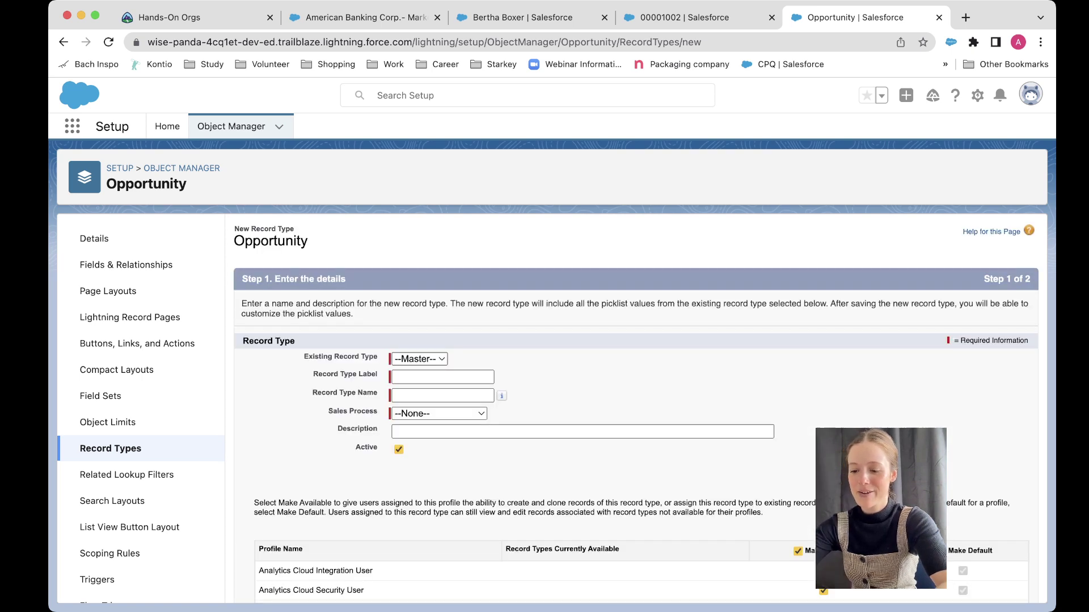
pyautogui.write('B2B')
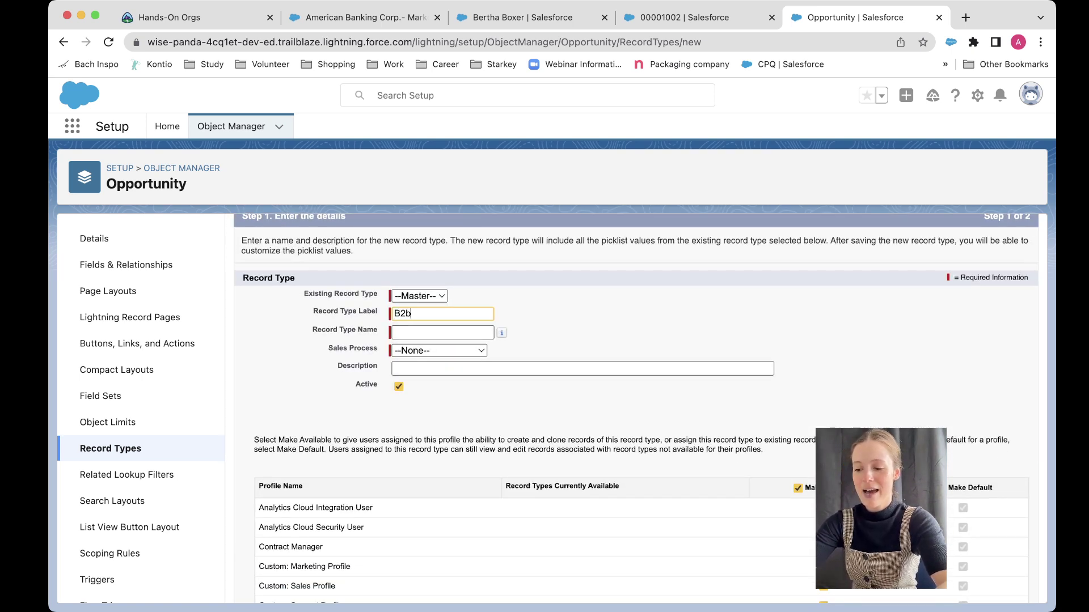
pyautogui.write(' Opportu')
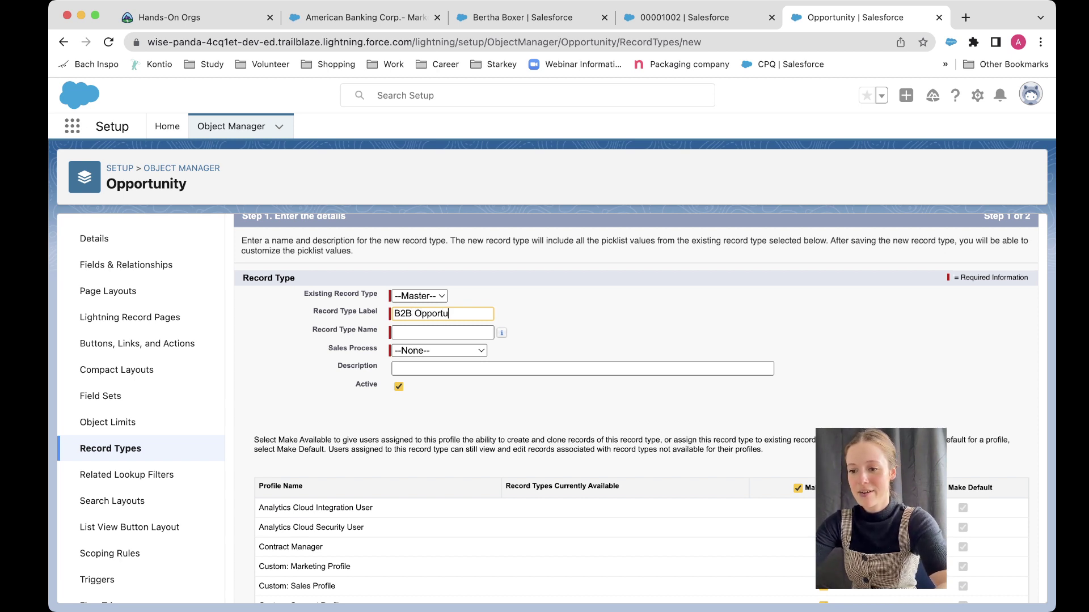
pyautogui.write('nity Record Ty')
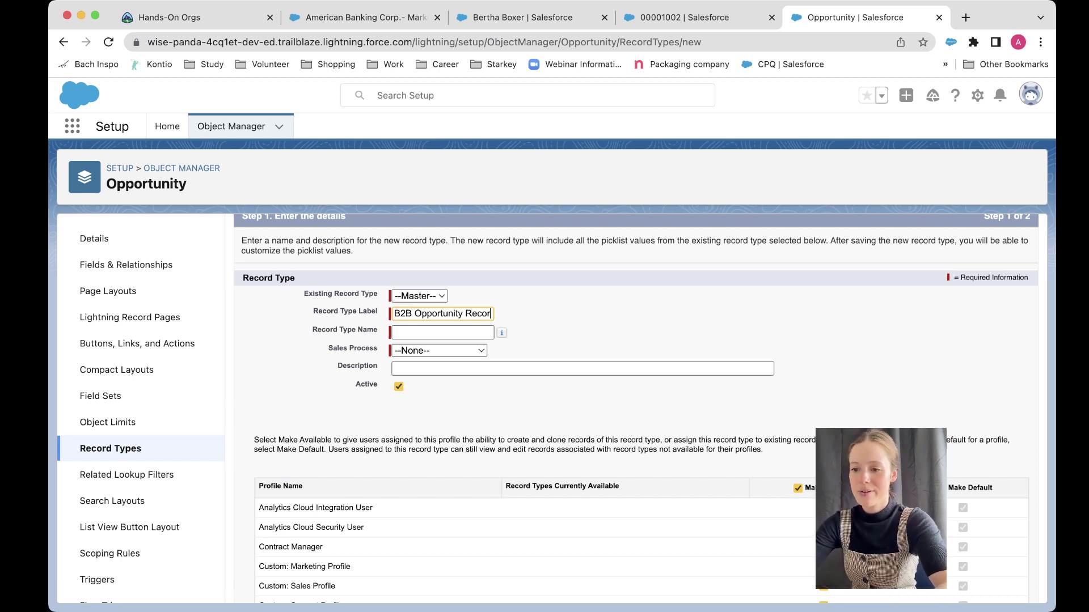
pyautogui.press('BackSpace')
pyautogui.press('BackSpace')
pyautogui.press('BackSpace')
pyautogui.press('BackSpace')
pyautogui.press('BackSpace')
pyautogui.press('BackSpace')
pyautogui.press('BackSpace')
pyautogui.press('BackSpace')
pyautogui.press('BackSpace')
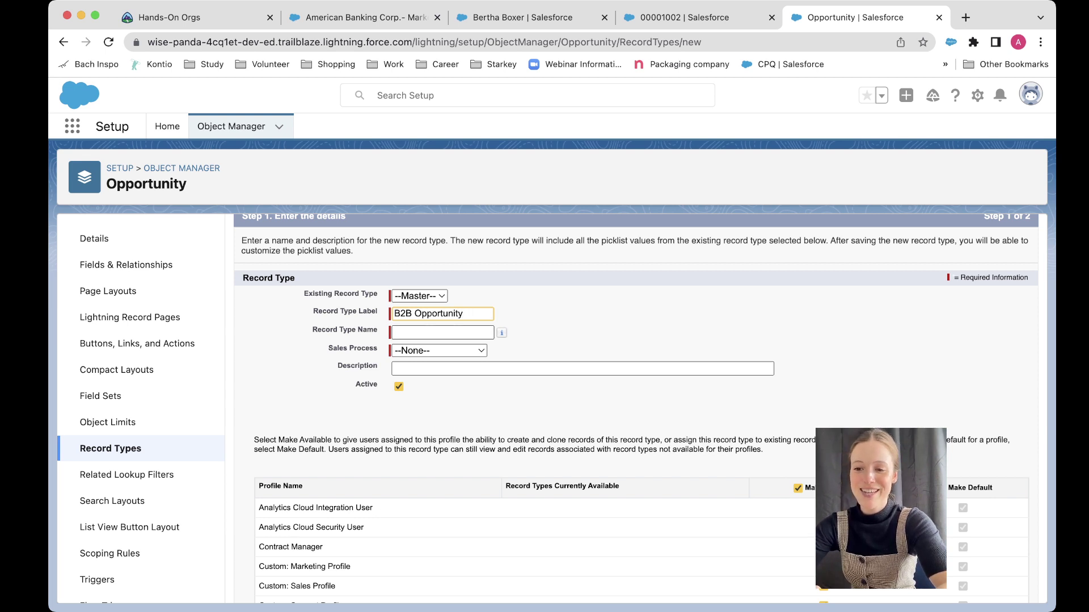
pyautogui.press('Tab')
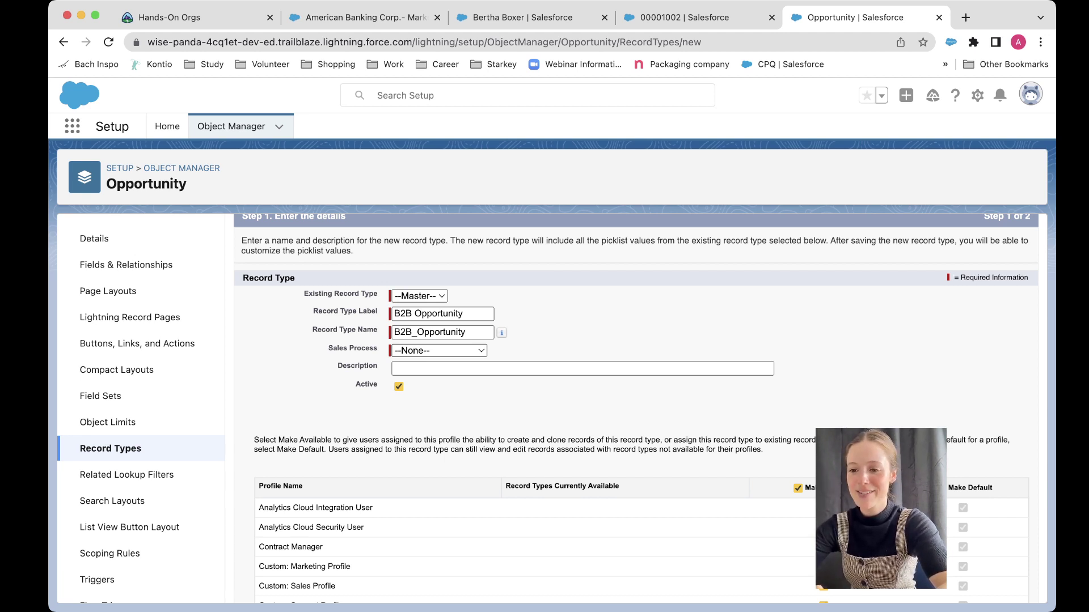
# Step: Assign the B2B Sales Process to the record type and describe it as "For selling to other businesses"
pyautogui.click(436, 364)
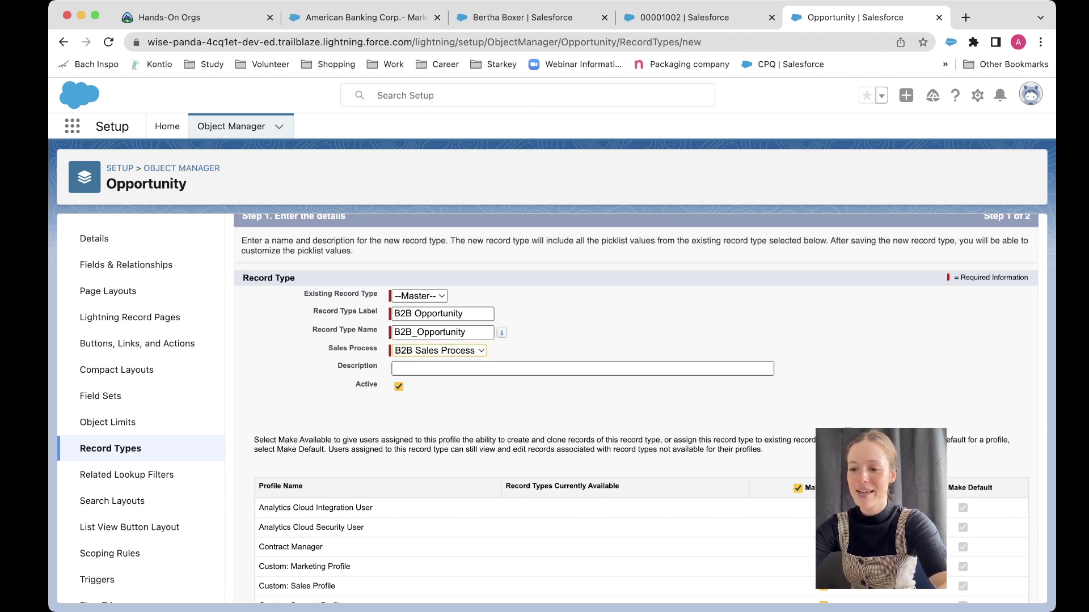
pyautogui.scroll(-1, 636, 409)
pyautogui.click(437, 357)
pyautogui.write('For selli')
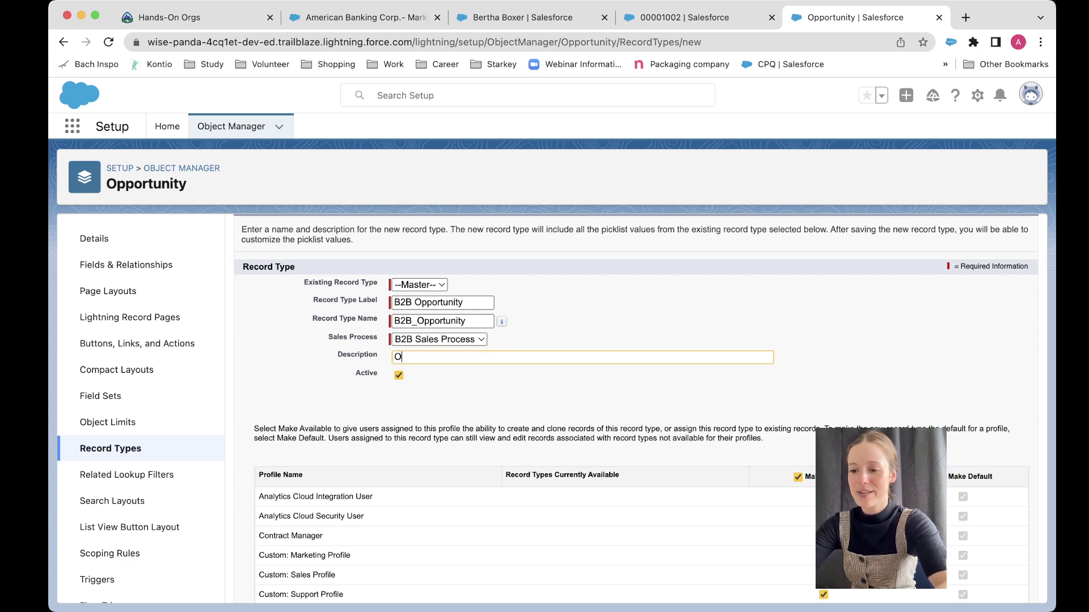
pyautogui.write('ng to other b')
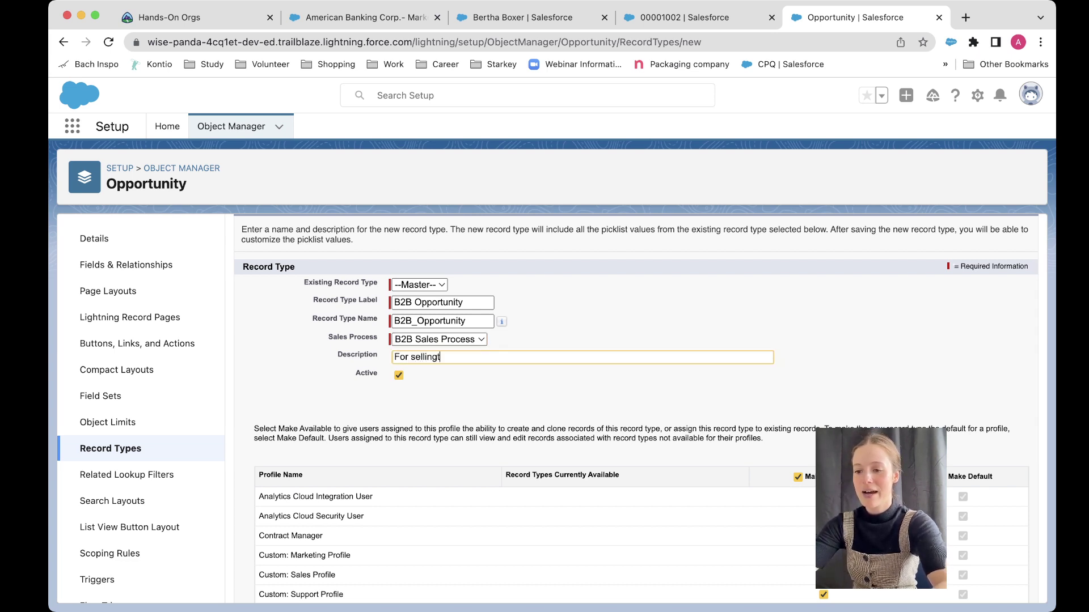
pyautogui.write('usinesses')
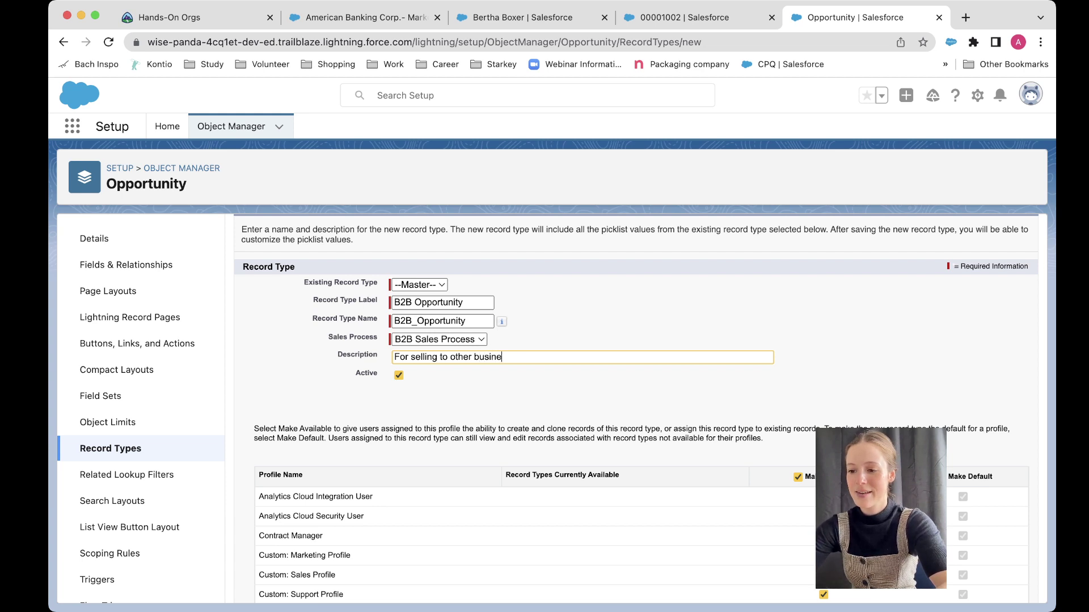
# Step: Apply the B2B Opportunity Page Layout to all profiles, then save the record type and begin another new one
pyautogui.scroll(-3, 635, 408)
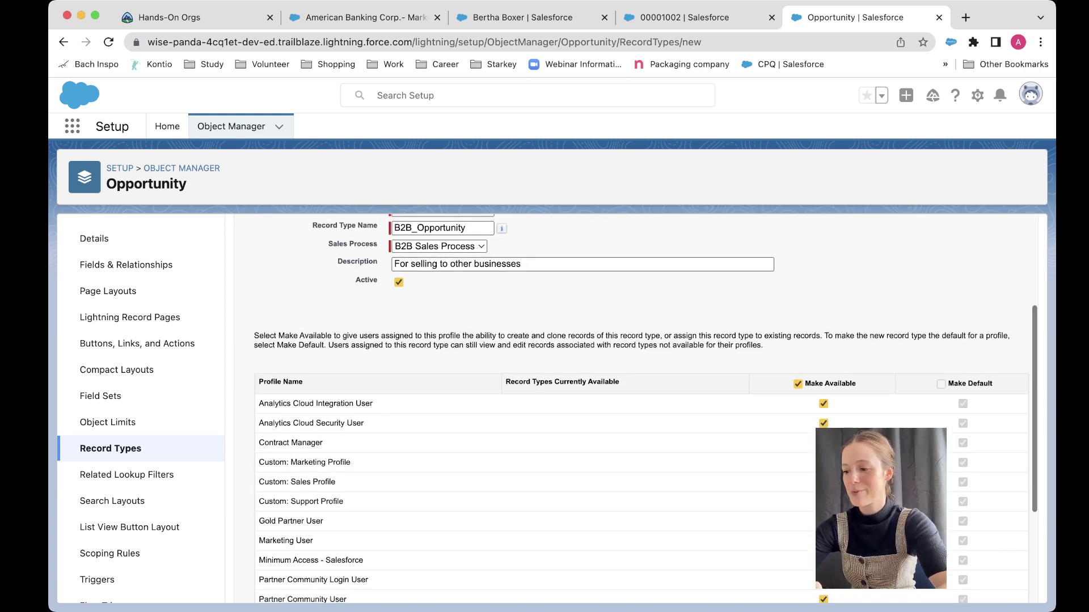
pyautogui.scroll(-5, 635, 408)
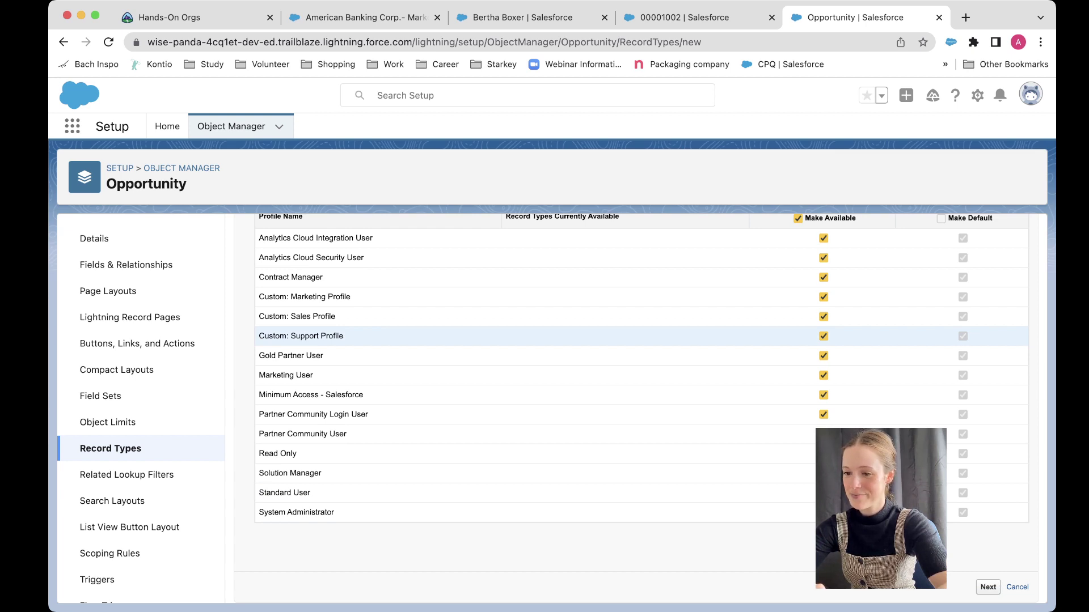
pyautogui.scroll(-1, 635, 409)
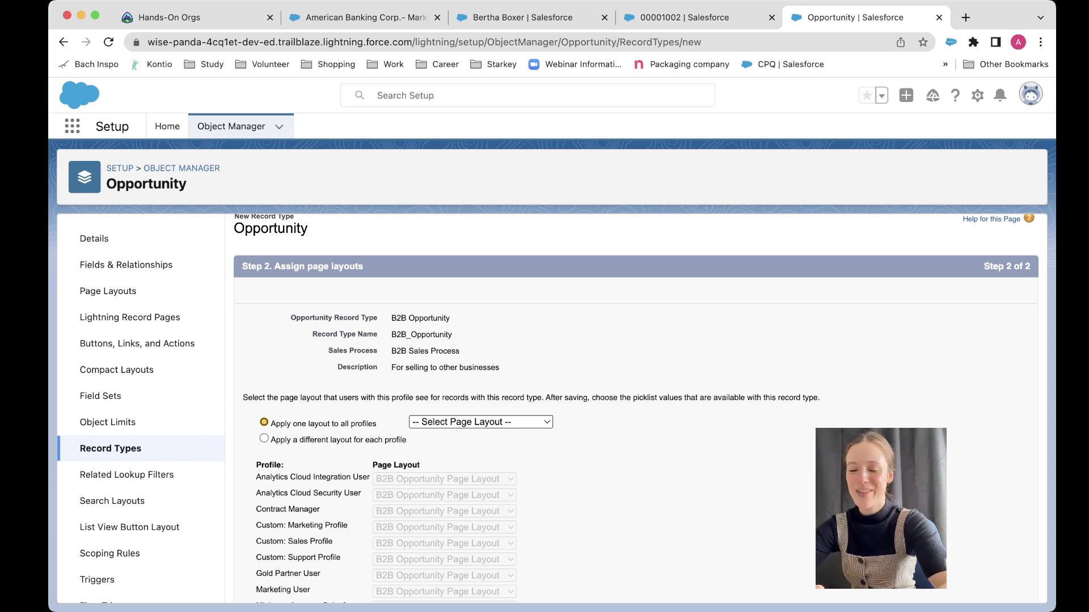
pyautogui.click(481, 422)
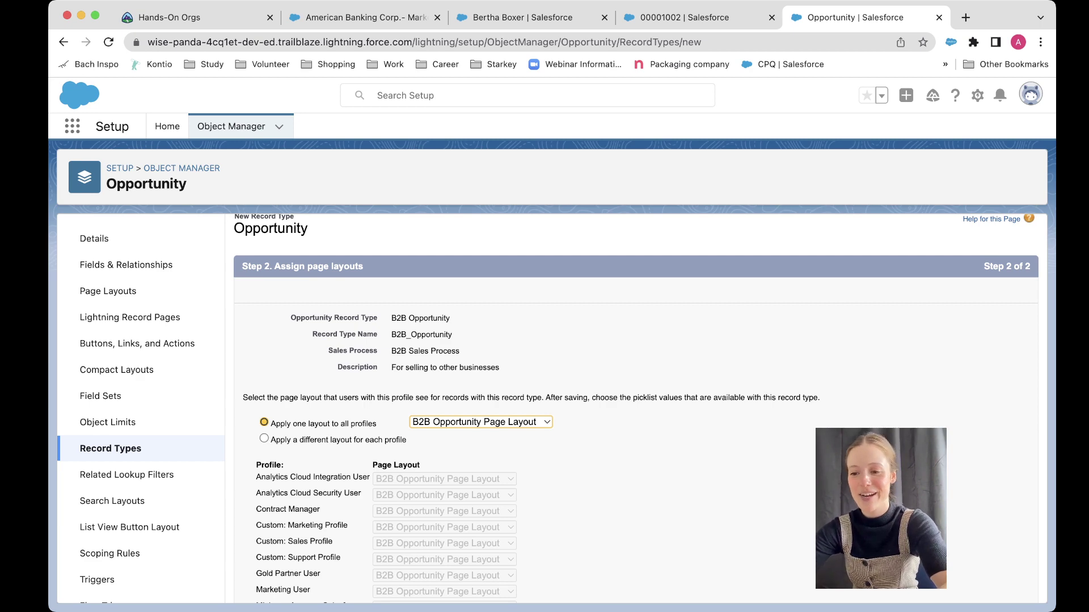
pyautogui.scroll(-5, 636, 409)
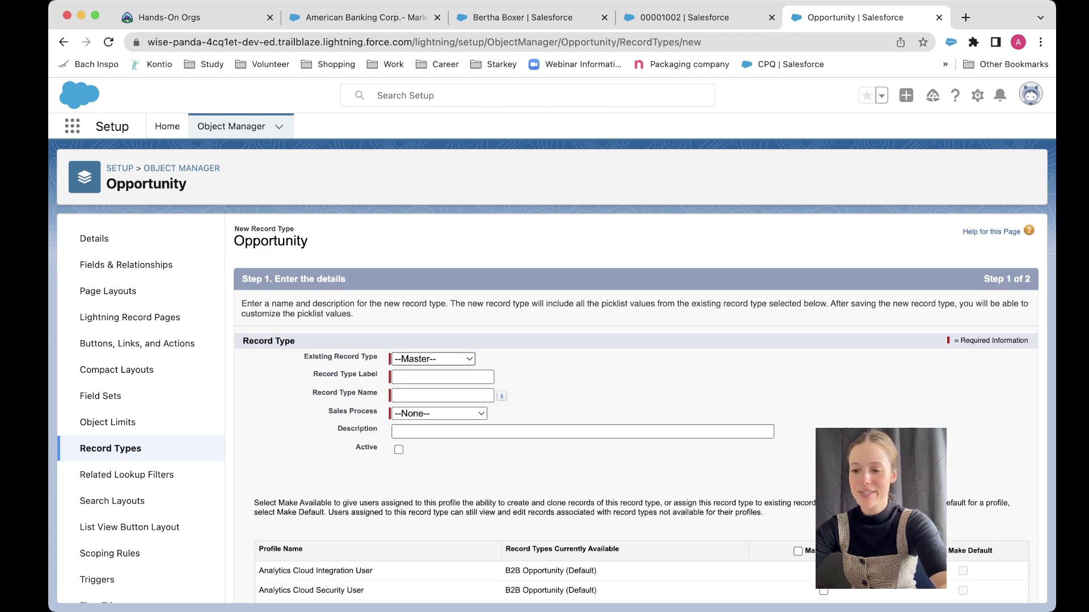
# Step: Label the second Opportunity record type "B2C Opportunity"
pyautogui.press('Tab')
pyautogui.write('B')
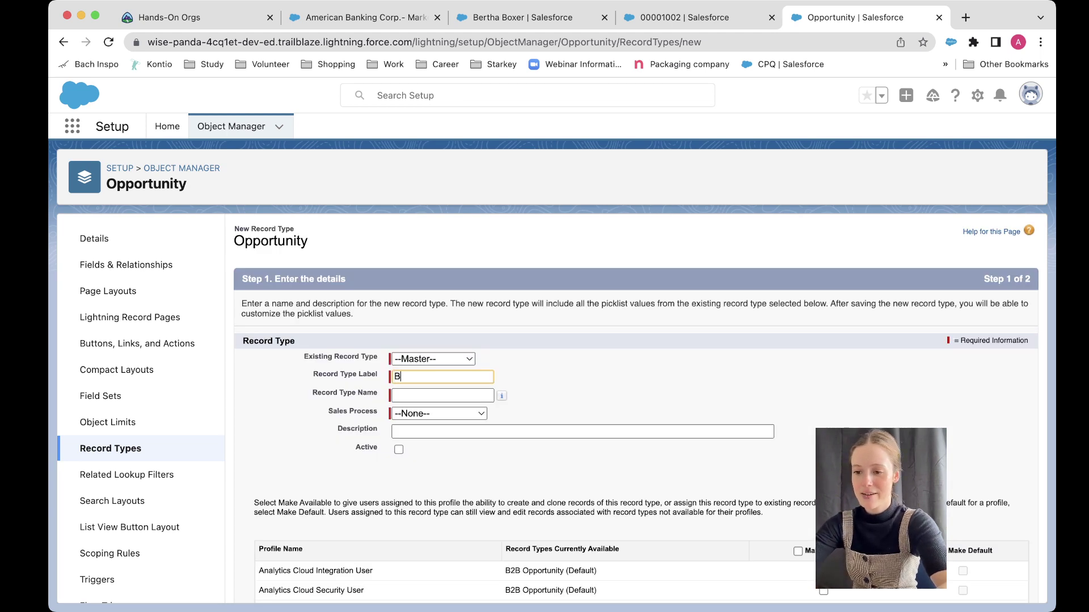
pyautogui.write('2C Opportunity')
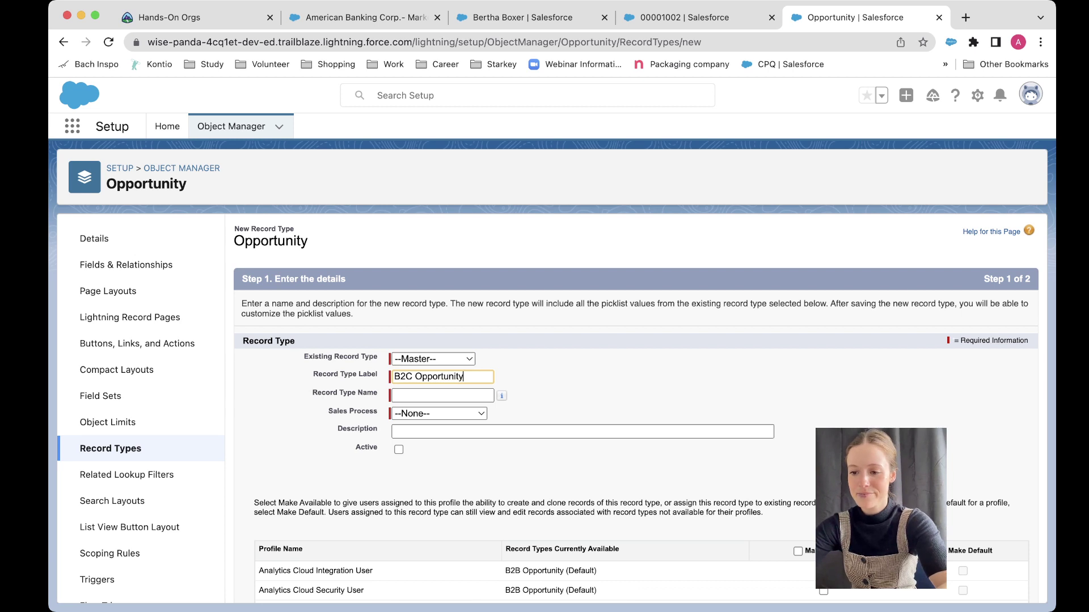
pyautogui.press('Tab')
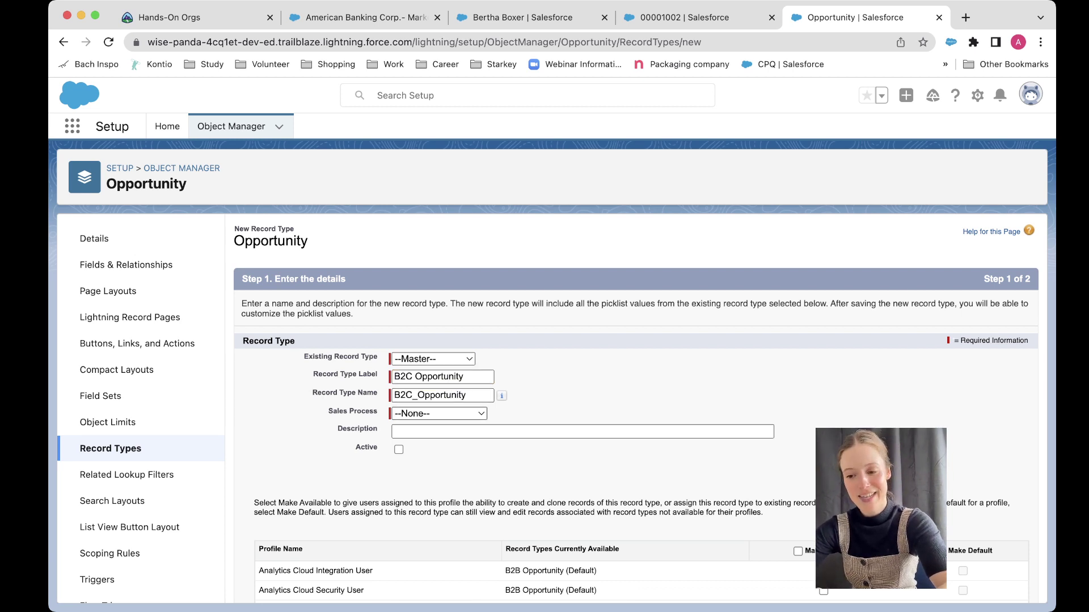
# Step: Assign the B2C Sales Process to the record type and describe it as "For selling to individual consumers"
pyautogui.click(438, 413)
pyautogui.click(395, 431)
pyautogui.write('For sel')
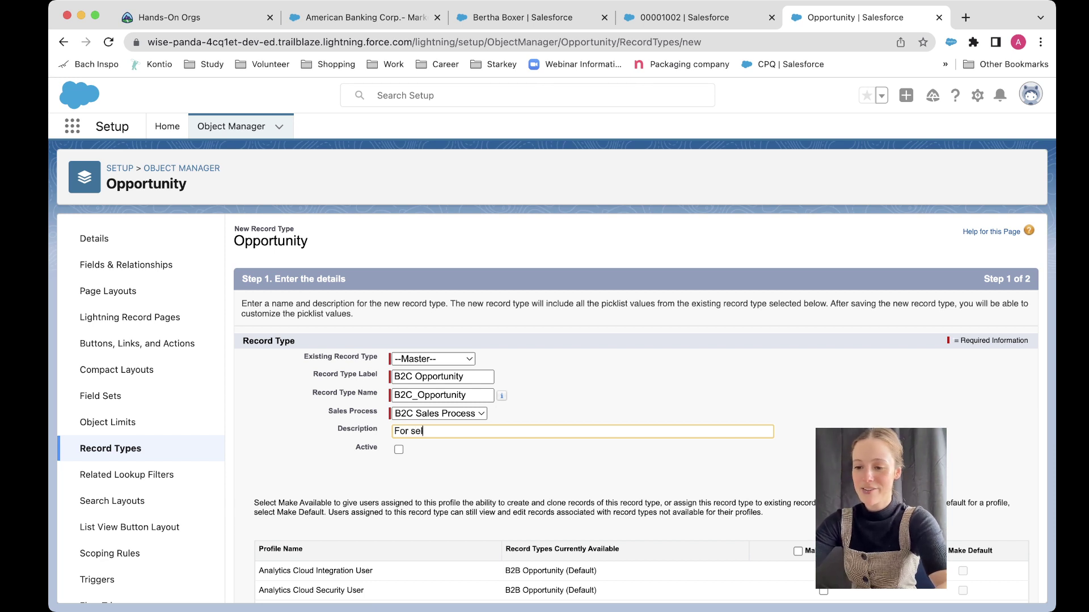
pyautogui.write('ling to individual consumers')
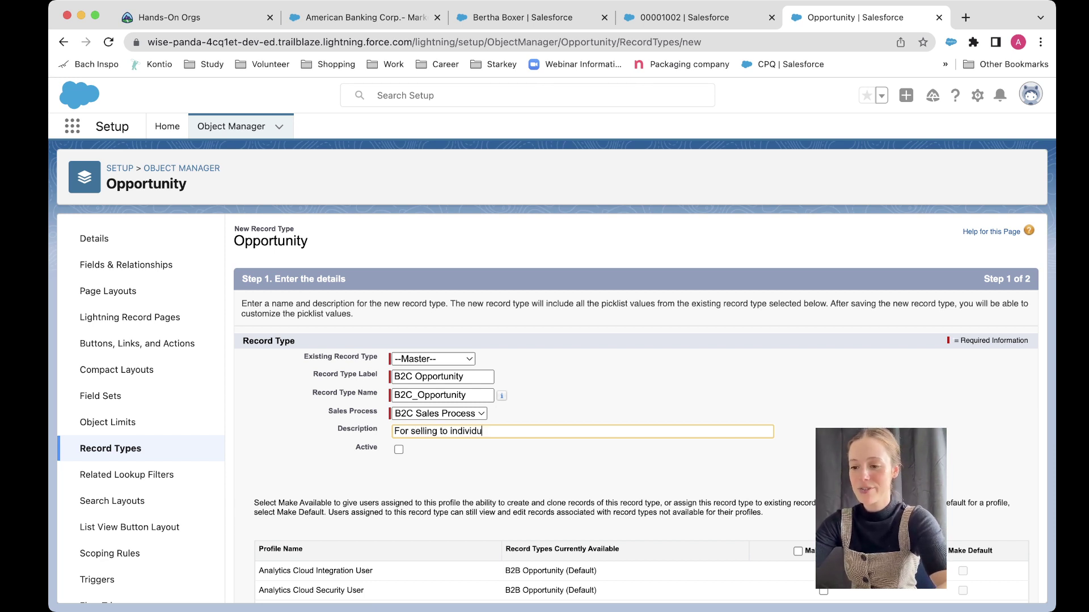
pyautogui.press('BackSpace')
pyautogui.press('BackSpace')
pyautogui.press('BackSpace')
pyautogui.press('BackSpace')
pyautogui.press('BackSpace')
pyautogui.press('BackSpace')
pyautogui.write('sumers')
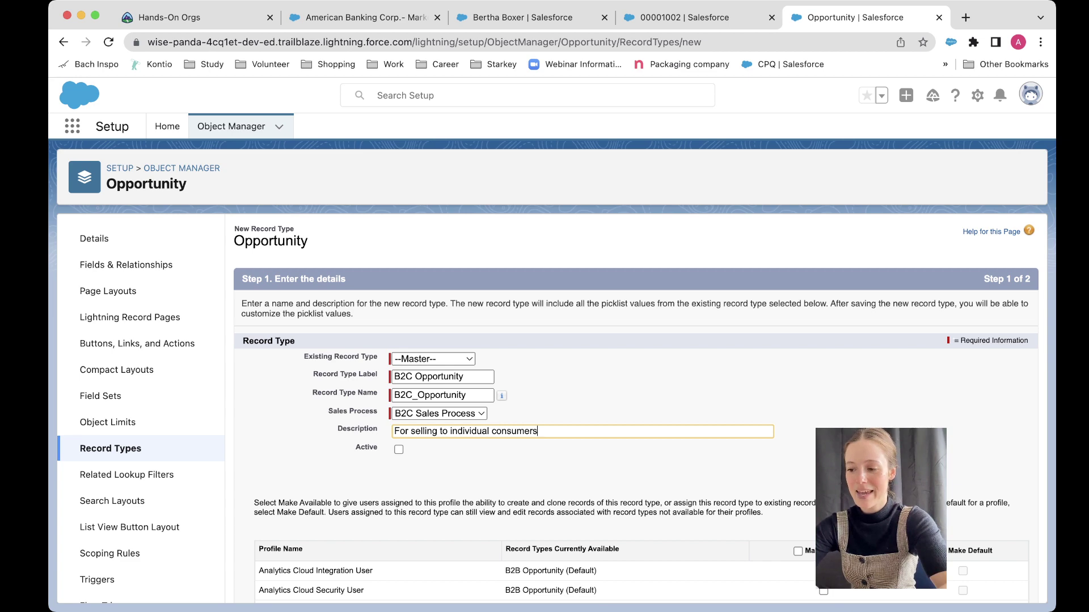
# Step: Activate the B2C Opportunity record type and make it both available and default for all profiles
pyautogui.press('Tab')
pyautogui.press('space')
pyautogui.scroll(-5, 635, 341)
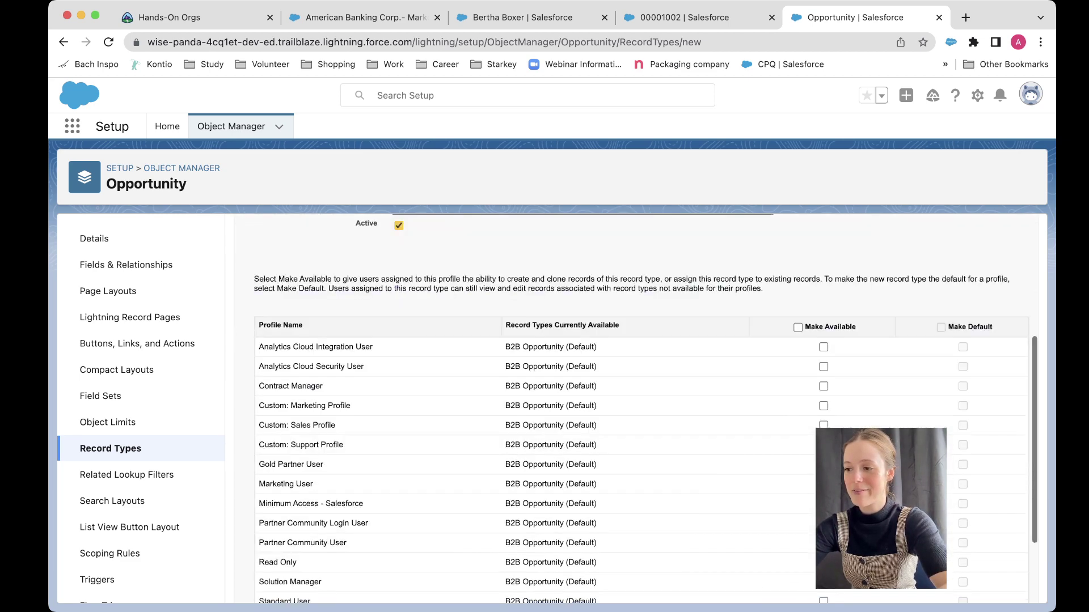
pyautogui.click(798, 283)
pyautogui.press('Tab')
pyautogui.press('space')
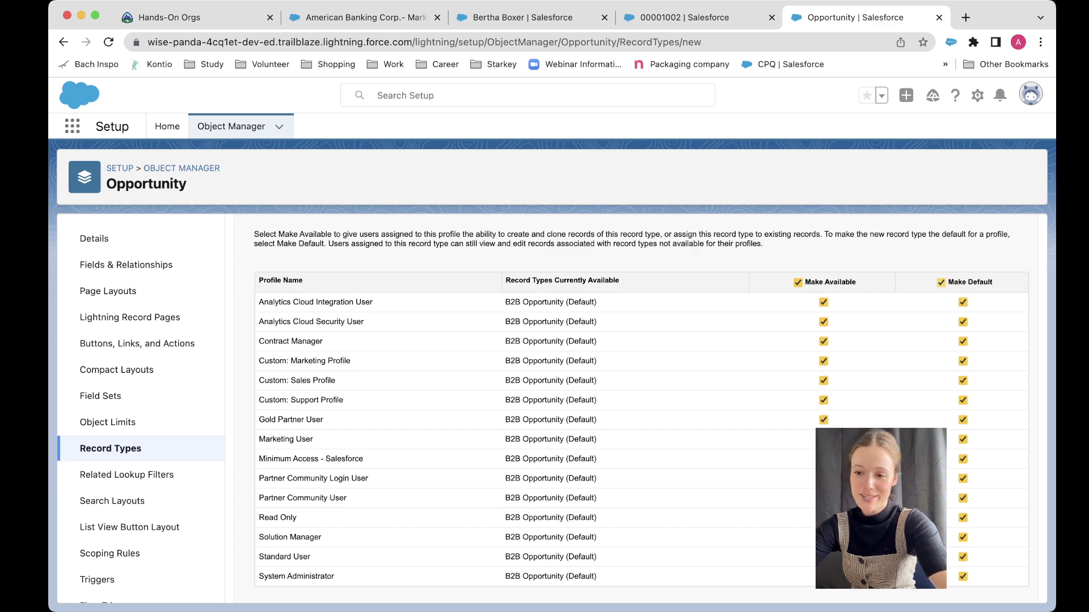
# Step: Apply the standard Opportunity Layout to all profiles for the B2C Opportunity record type and save it
pyautogui.scroll(-2, 636, 400)
pyautogui.scroll(6, 635, 455)
pyautogui.scroll(-6, 635, 408)
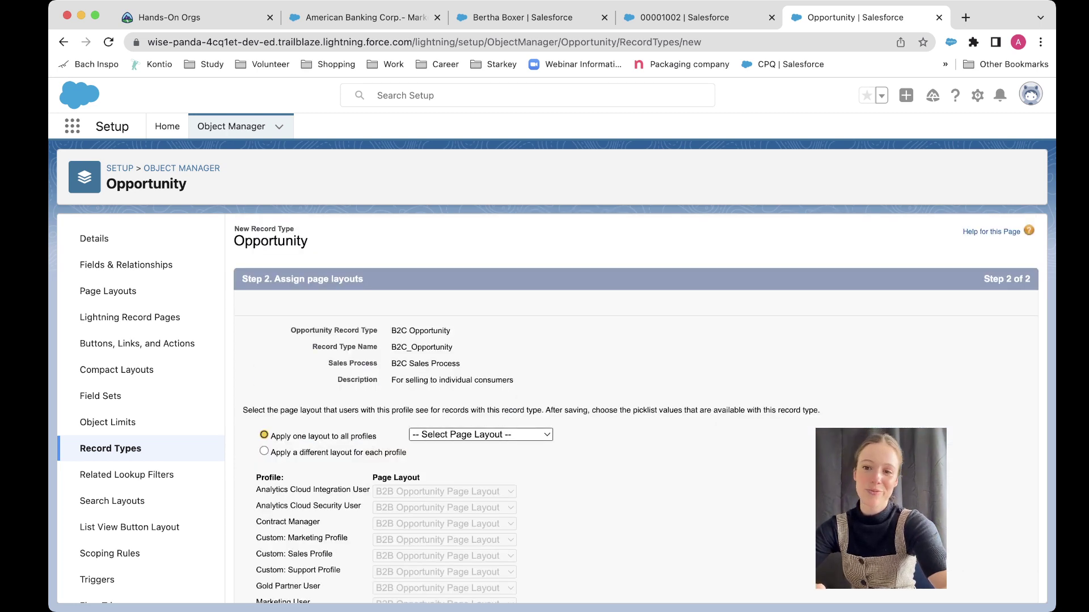
pyautogui.click(480, 434)
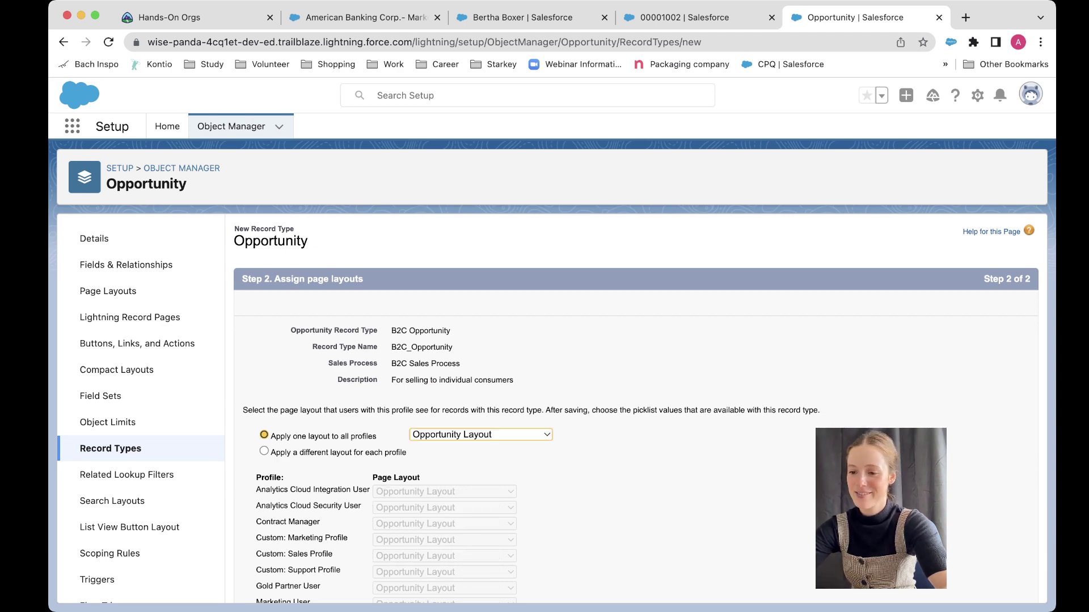
pyautogui.scroll(-3, 635, 408)
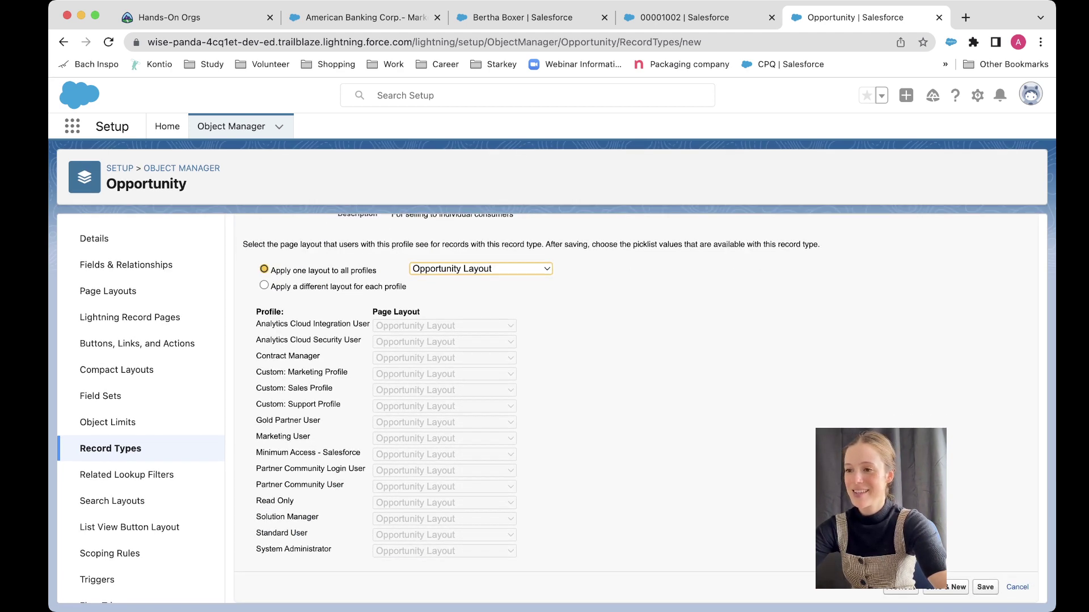
pyautogui.click(984, 587)
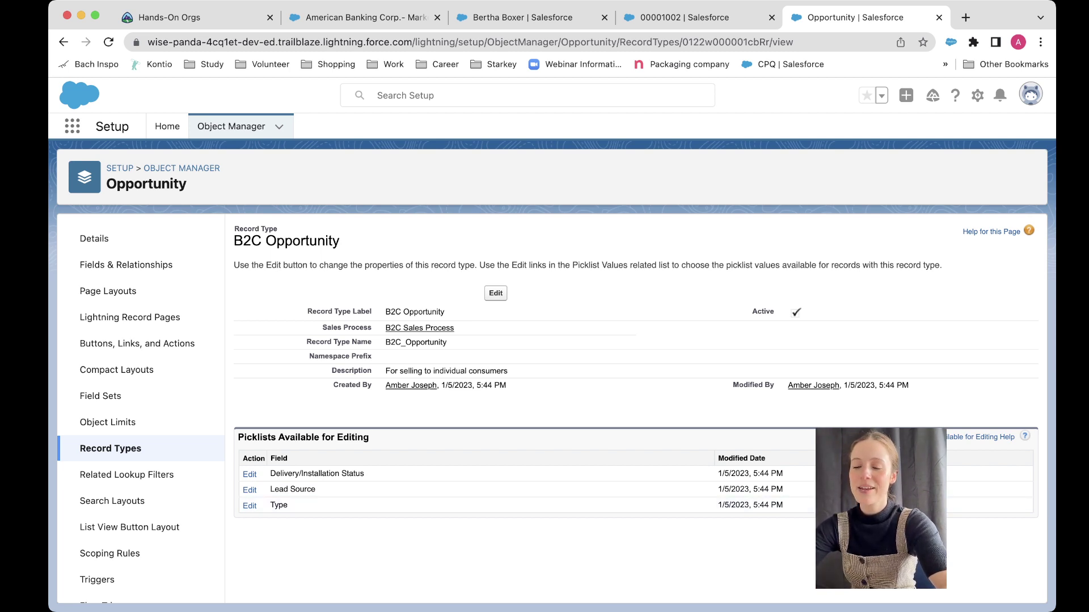
# Step: Return to the Sales app in the American Banking Corp. browser tab and open the Opportunities list
pyautogui.click(363, 17)
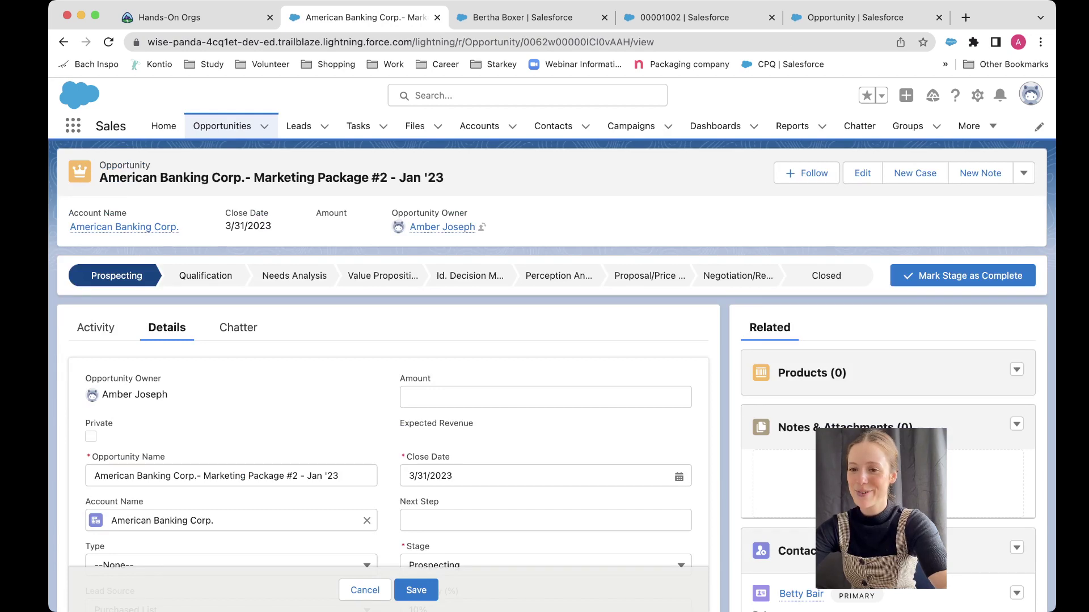
pyautogui.click(222, 126)
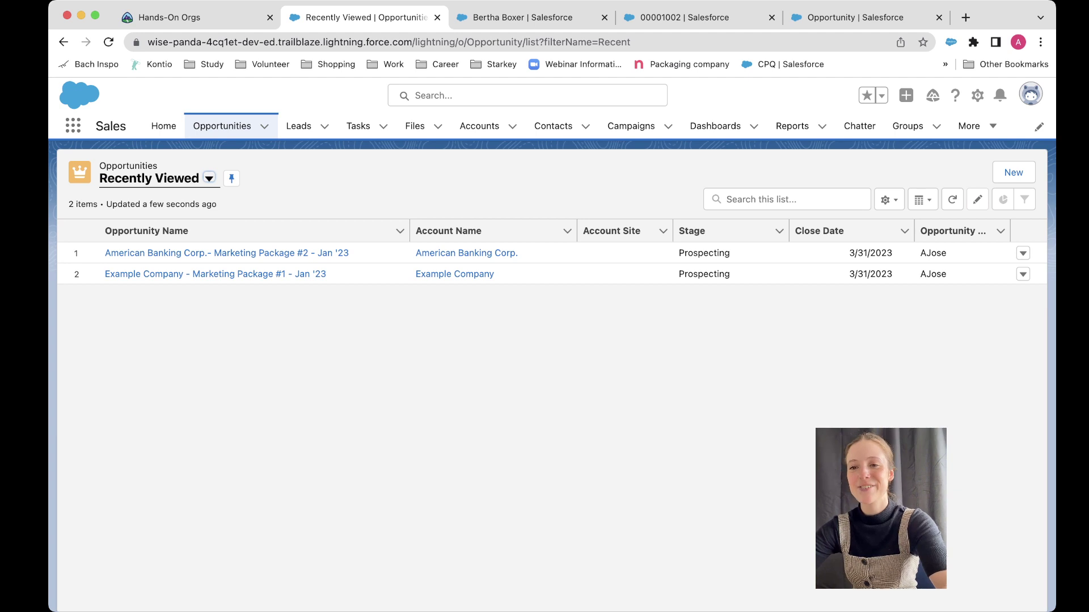
pyautogui.click(299, 126)
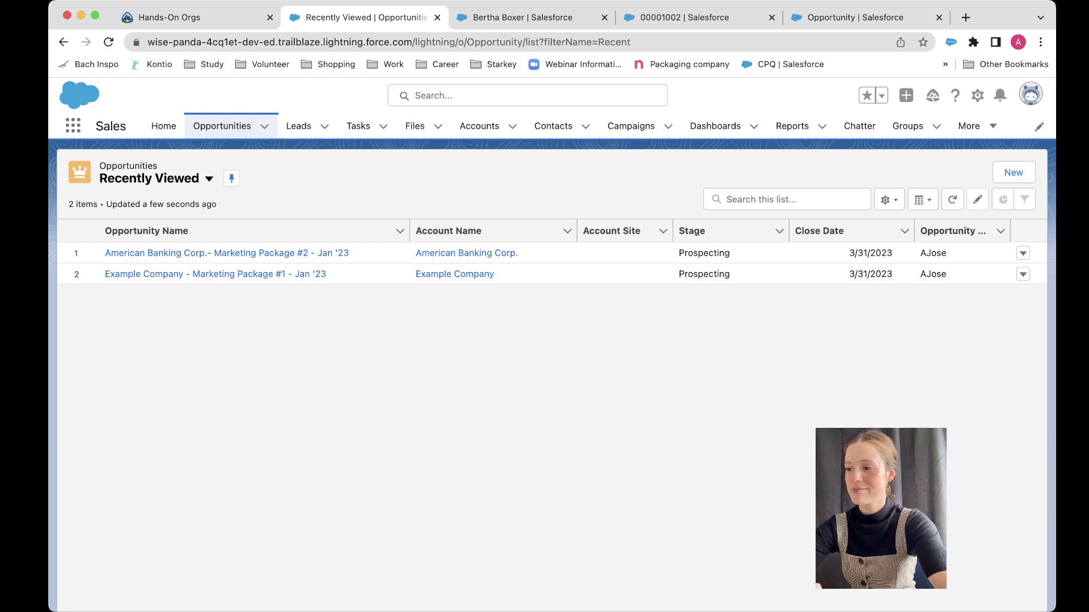
# Step: Start a new opportunity with the B2C Opportunity record type and name it "B2C TEST"
pyautogui.click(1013, 173)
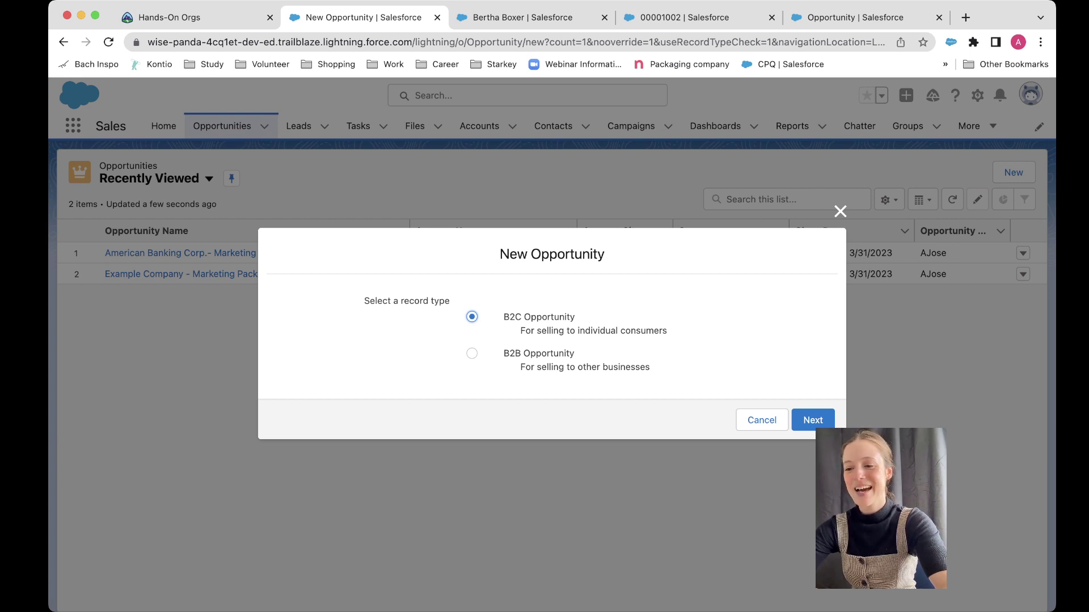
pyautogui.click(471, 353)
pyautogui.click(471, 316)
pyautogui.click(813, 420)
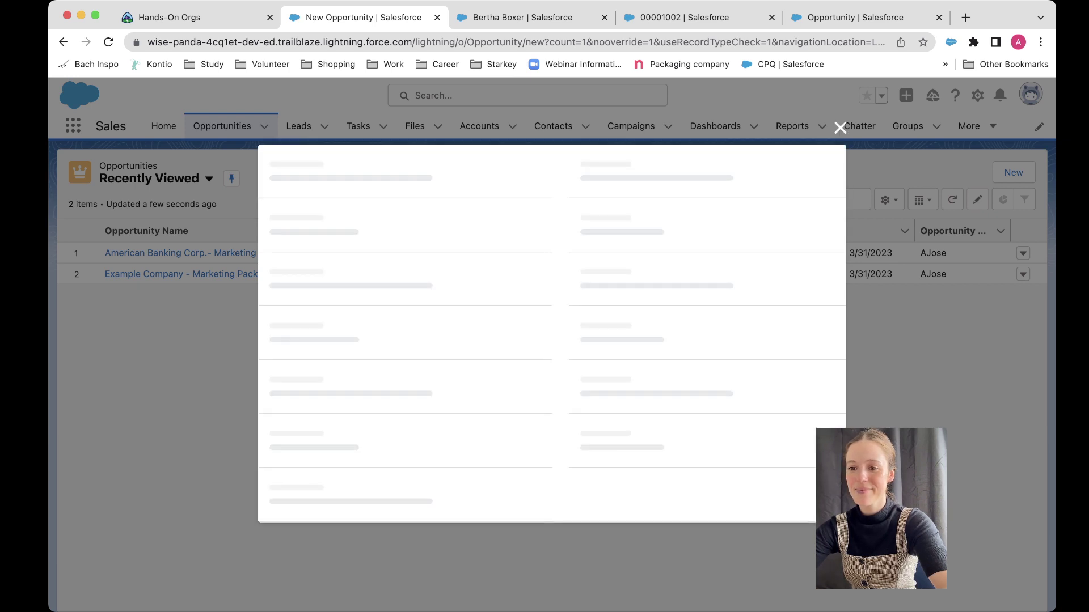
pyautogui.click(413, 304)
pyautogui.write('B2C ')
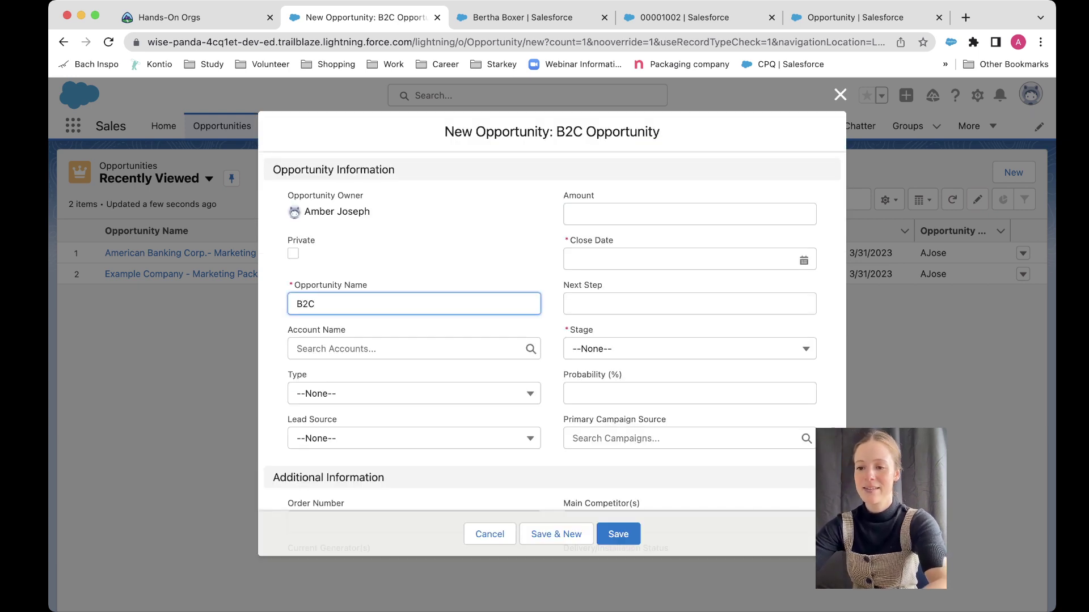
pyautogui.write('TEST')
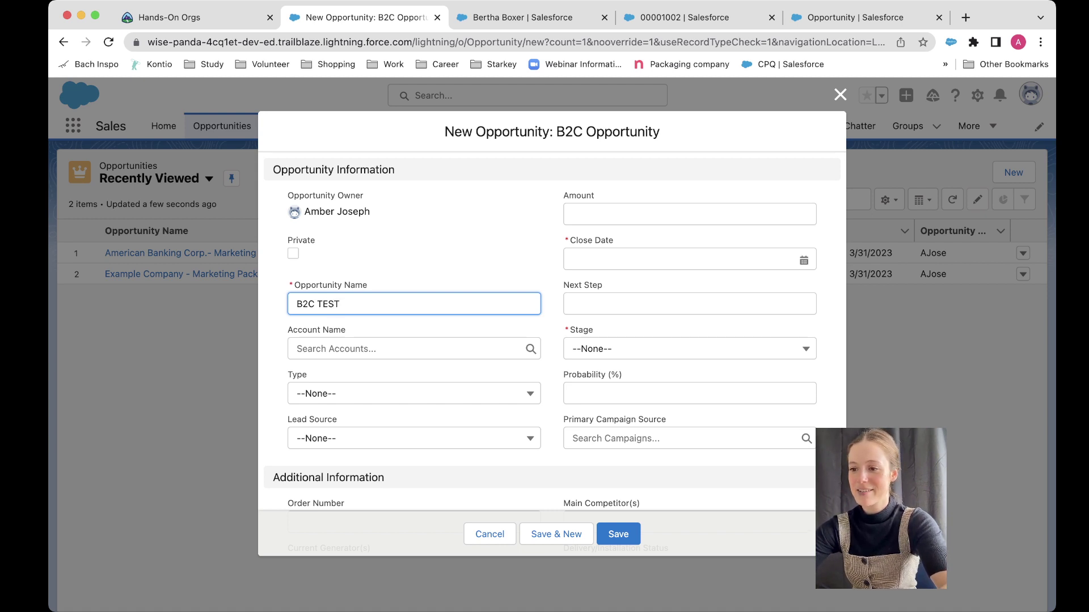
# Step: Set the B2C TEST opportunity's close date to 1/11/2023 and its stage to Value Proposition
pyautogui.click(718, 259)
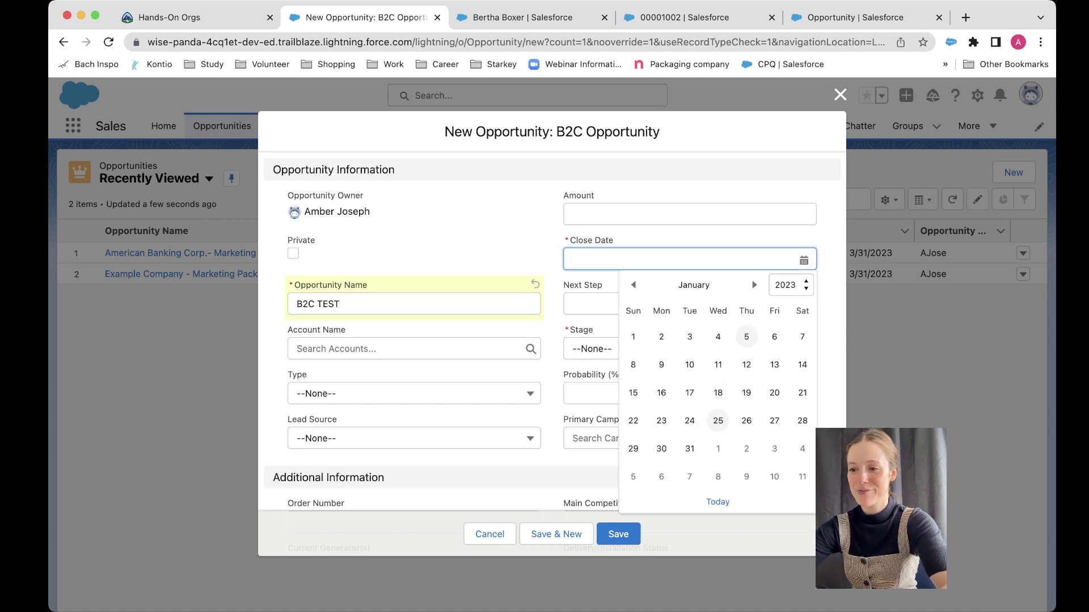
pyautogui.click(718, 365)
pyautogui.scroll(-2, 689, 341)
pyautogui.click(690, 295)
pyautogui.click(610, 369)
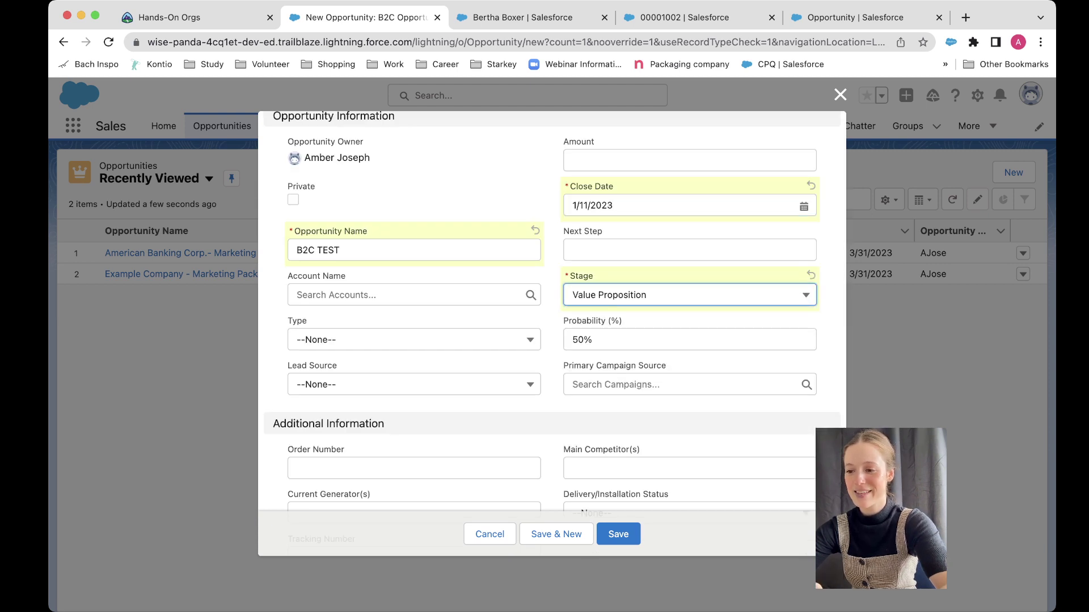
# Step: Review the Stage options offered for the B2C opportunity and the remaining fields of its form
pyautogui.click(689, 295)
pyautogui.press('Down')
pyautogui.press('Down')
pyautogui.press('Down')
pyautogui.press('Down')
pyautogui.press('Down')
pyautogui.press('Down')
pyautogui.press('Down')
pyautogui.press('Down')
pyautogui.press('Down')
pyautogui.press('Escape')
pyautogui.scroll(-3, 551, 311)
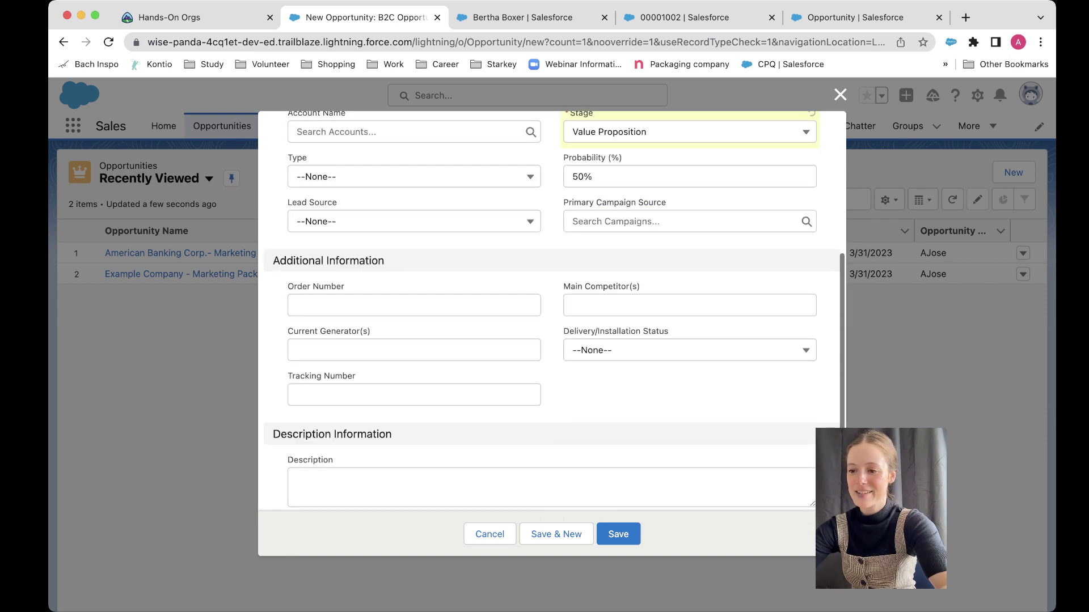
pyautogui.scroll(4, 552, 311)
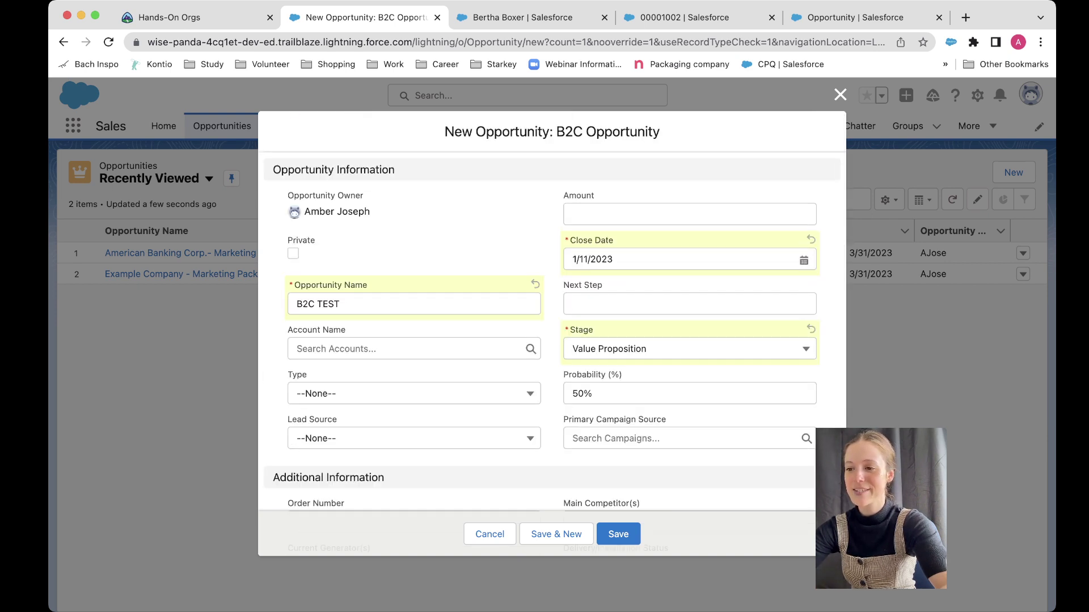
# Step: Save the B2C TEST opportunity and display its record details
pyautogui.click(618, 533)
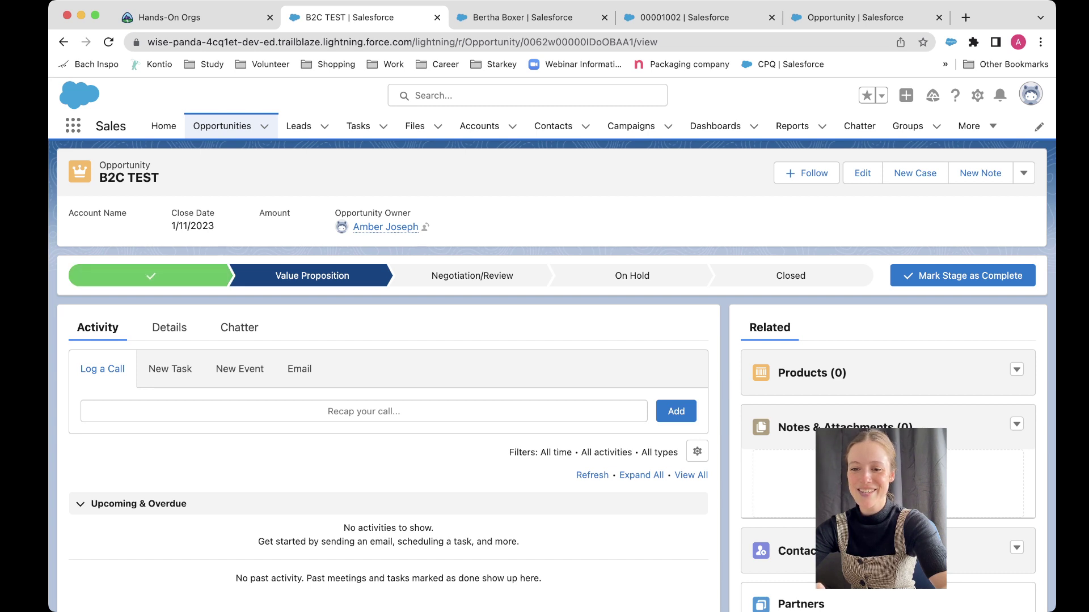
pyautogui.click(168, 328)
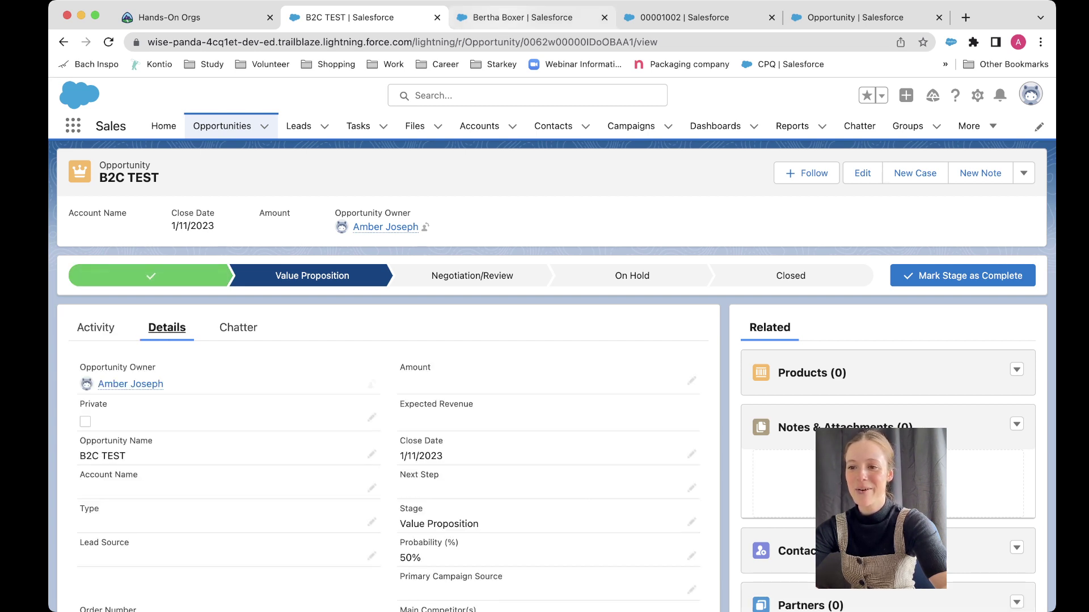
# Step: Open the Opportunities list in the lead record's browser tab, keeping the B2C TEST record open in its own tab
pyautogui.click(510, 17)
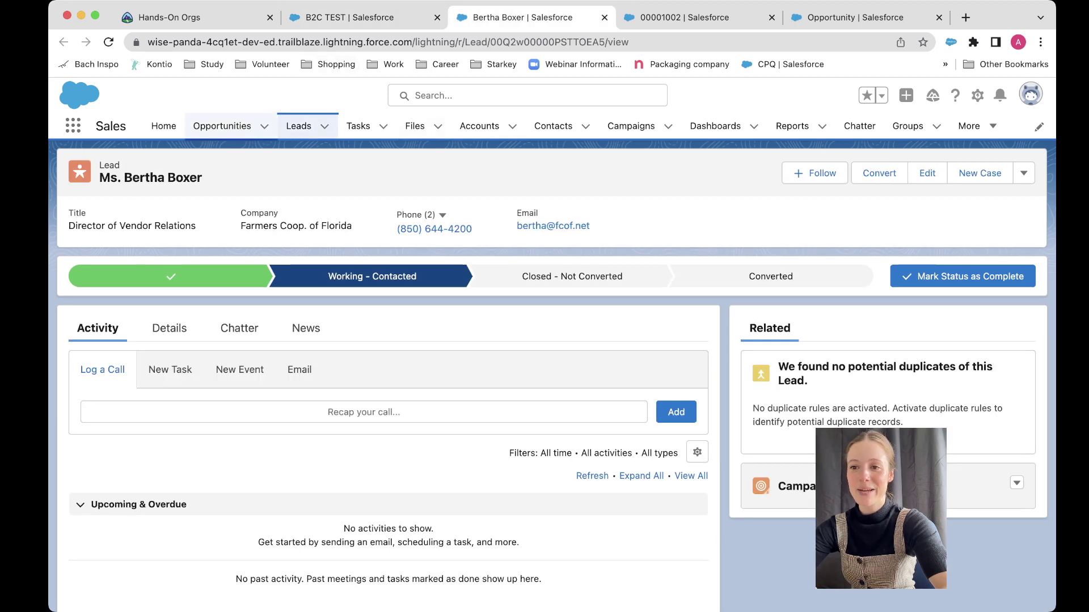
pyautogui.click(222, 126)
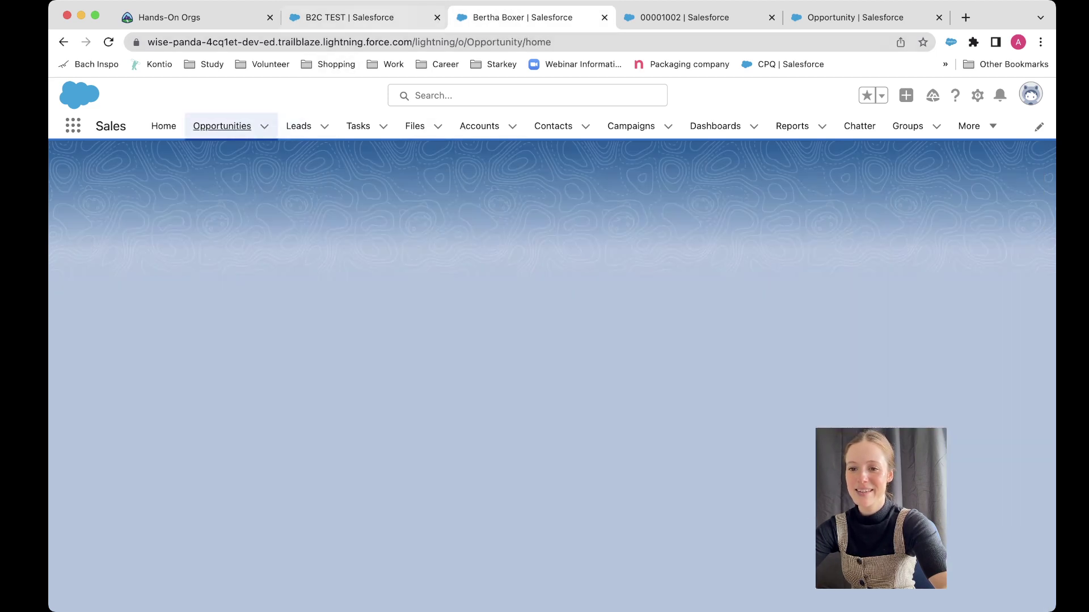
pyautogui.click(369, 17)
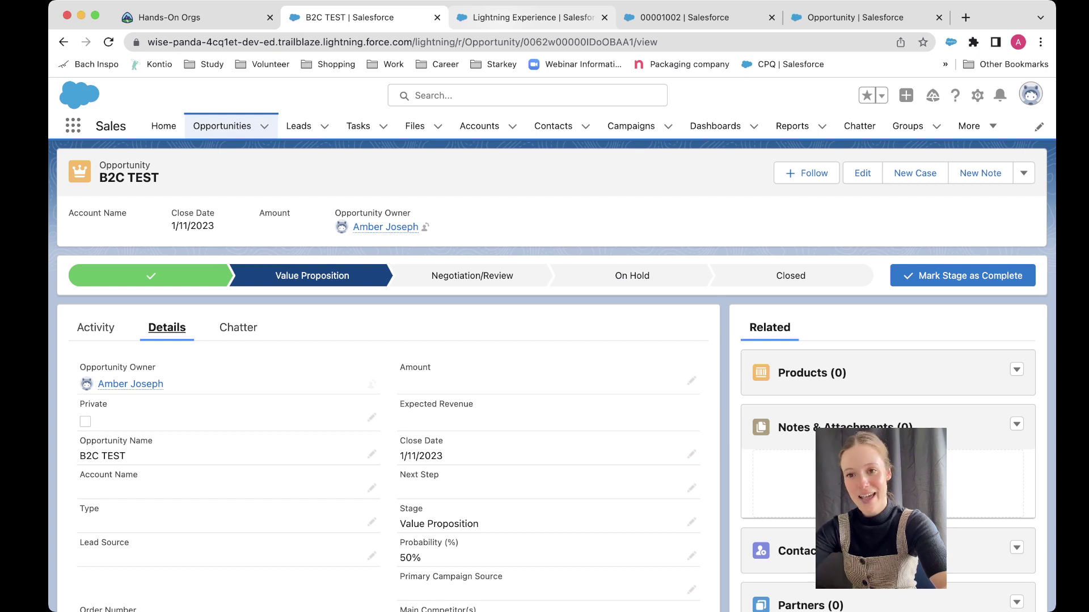
pyautogui.hotkey('ctrl', 'Tab')
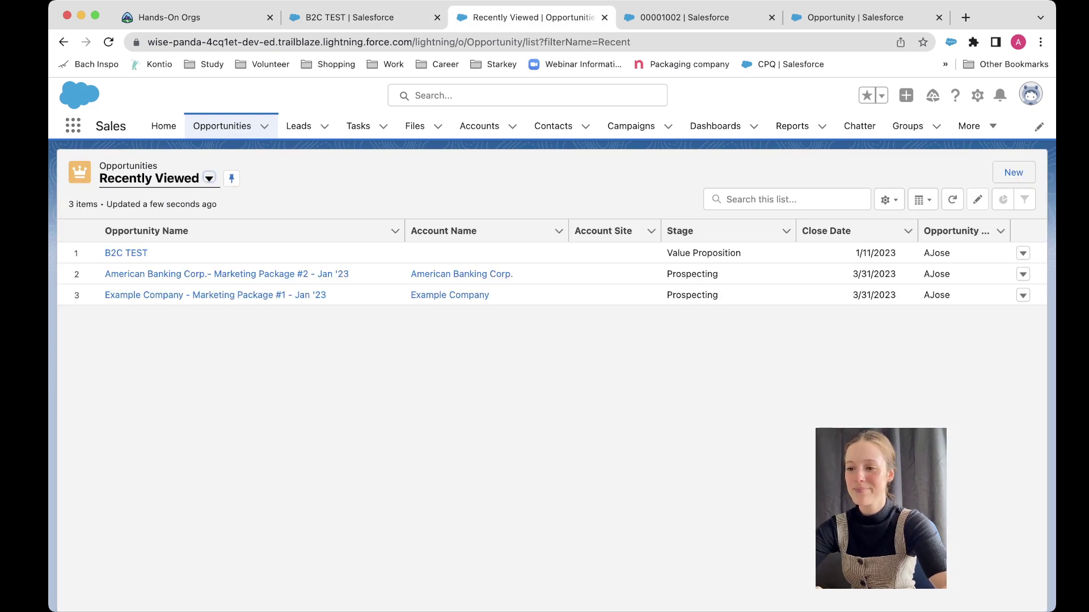
# Step: Start a new opportunity with the B2B Opportunity record type and name it "B2B Test"
pyautogui.click(1013, 172)
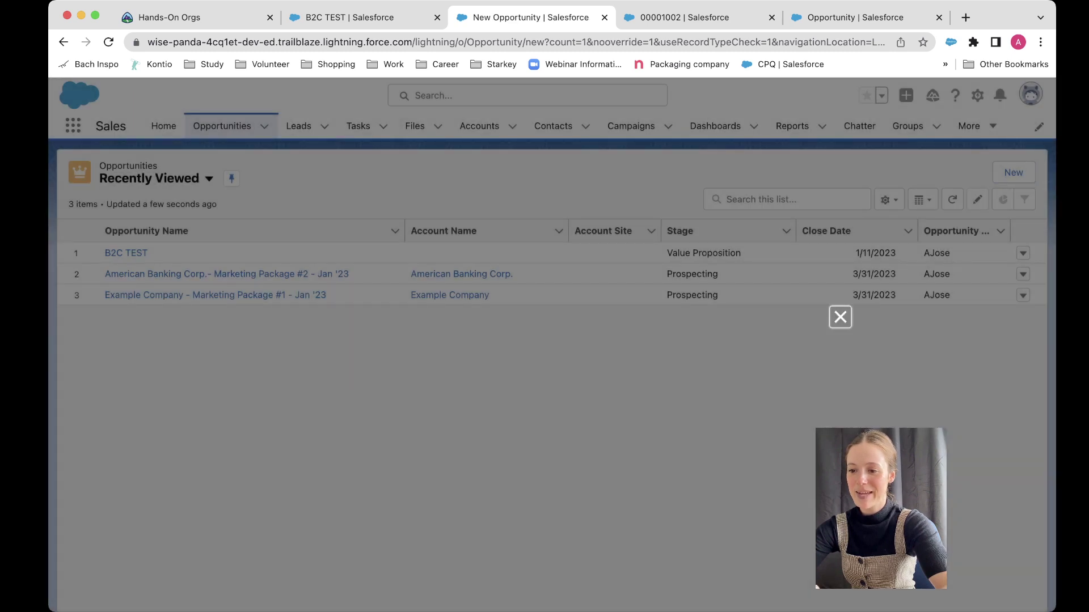
pyautogui.click(472, 354)
pyautogui.click(812, 420)
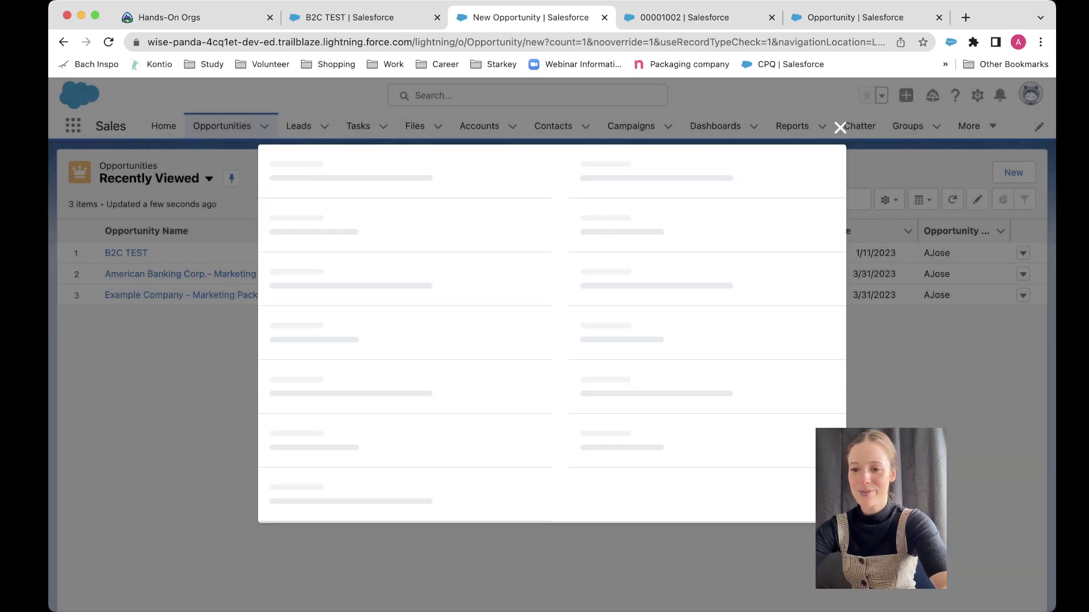
pyautogui.click(413, 259)
pyautogui.write('B2B Test')
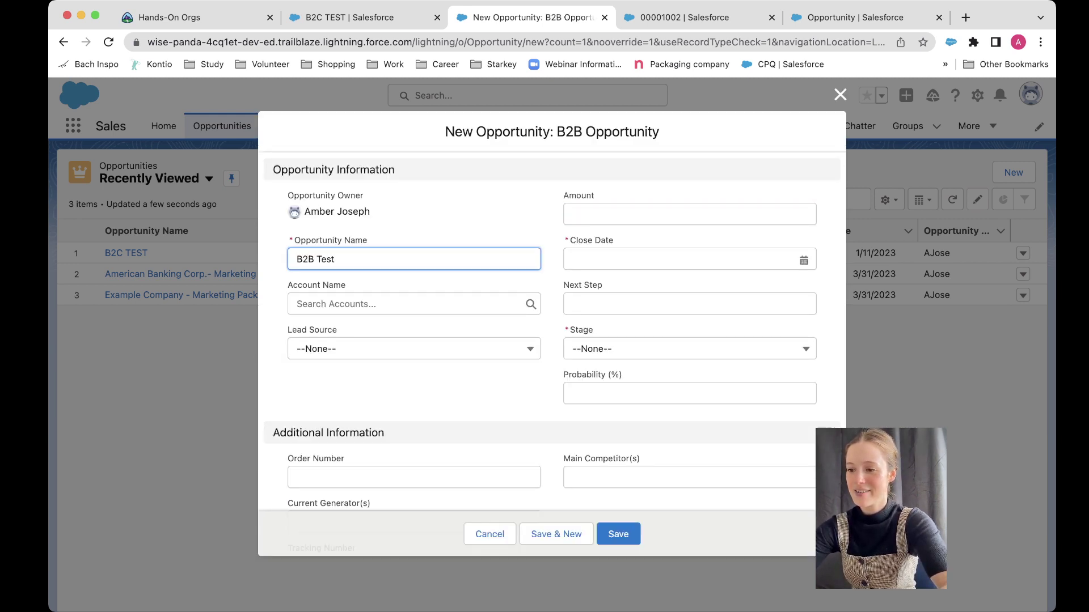
# Step: Set the B2B Test opportunity's close date to 1/11/2023 and its stage to Prospecting, and save it
pyautogui.click(690, 259)
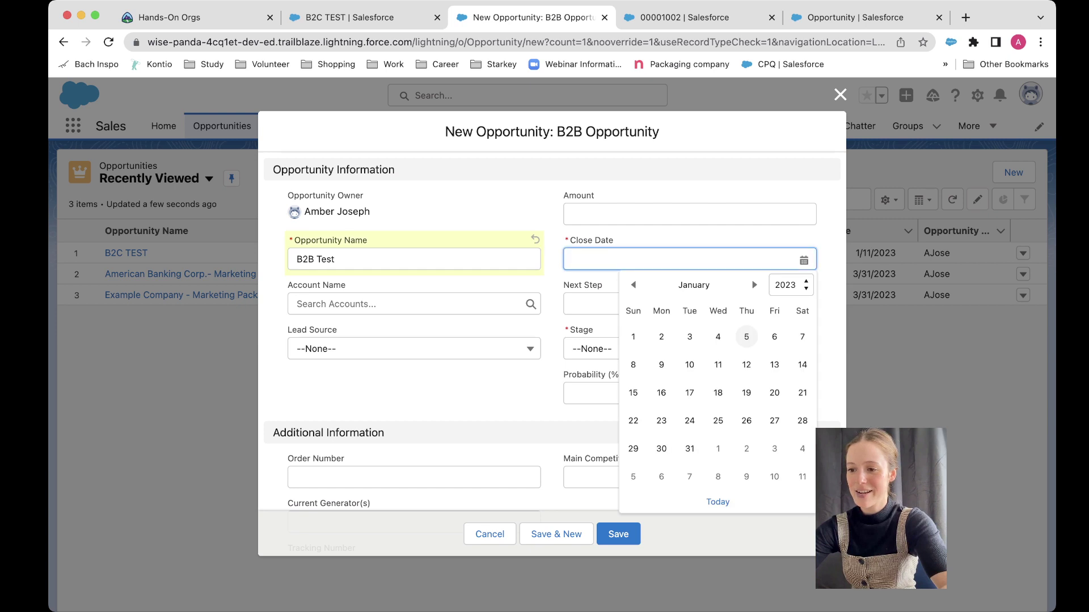
pyautogui.click(718, 365)
pyautogui.click(689, 349)
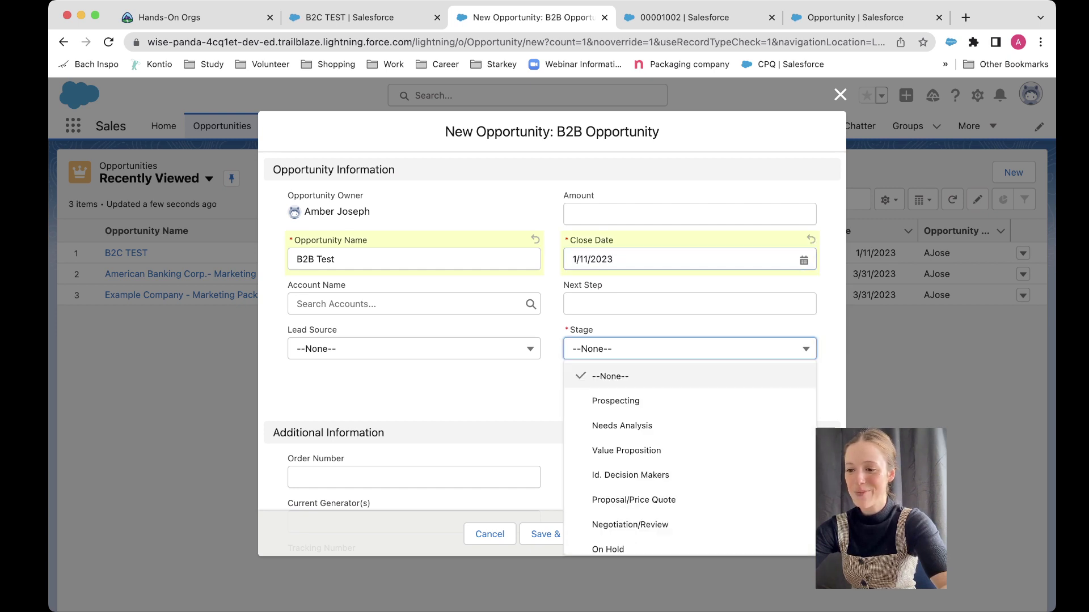
pyautogui.scroll(-2, 624, 424)
pyautogui.scroll(2, 624, 397)
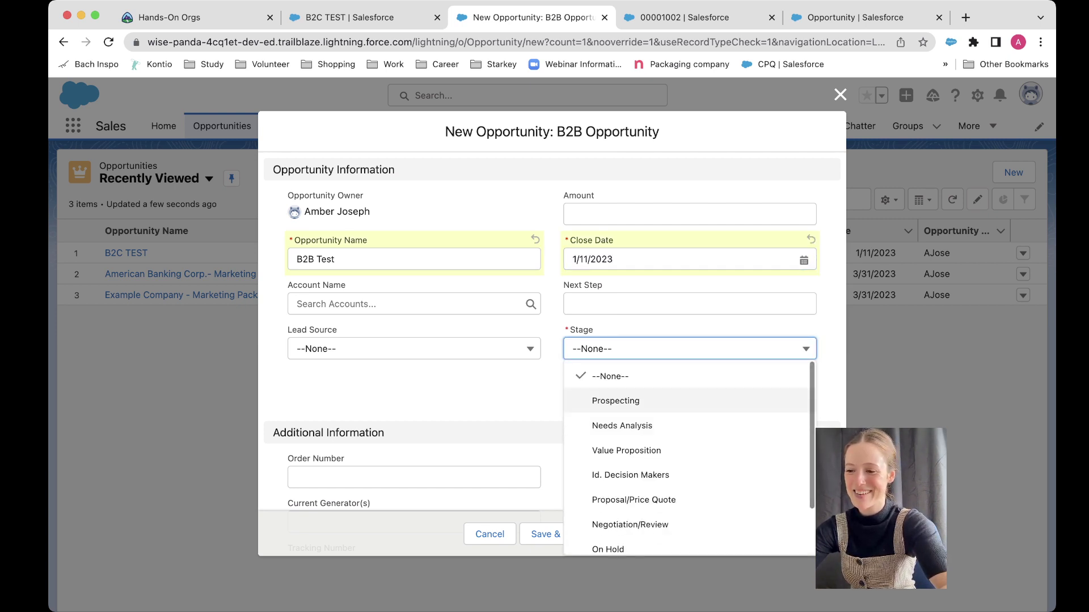
pyautogui.scroll(-1, 624, 475)
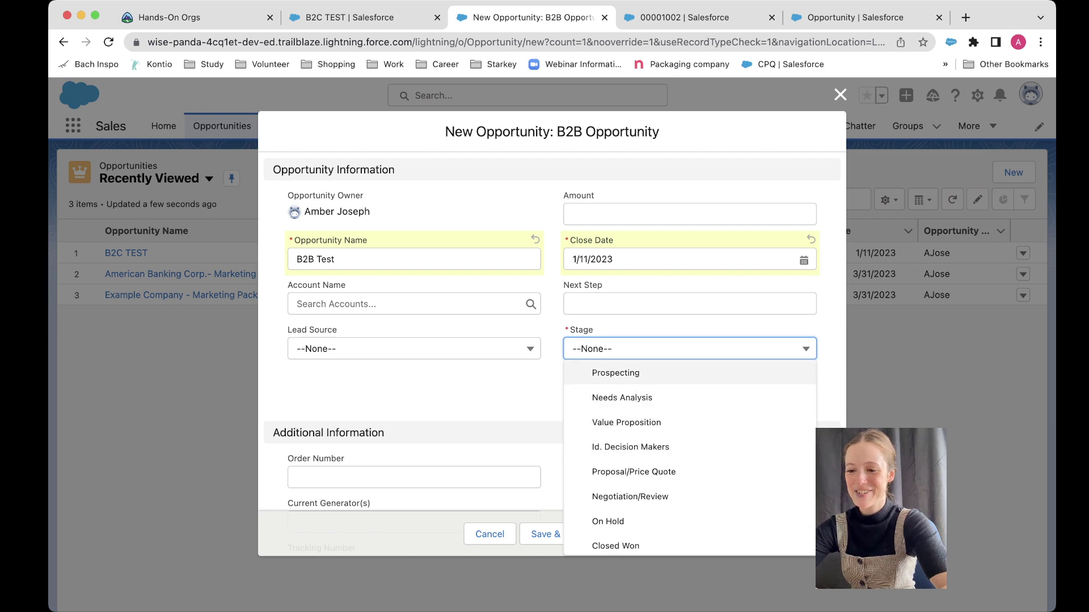
pyautogui.click(623, 372)
pyautogui.scroll(-3, 550, 341)
pyautogui.click(618, 535)
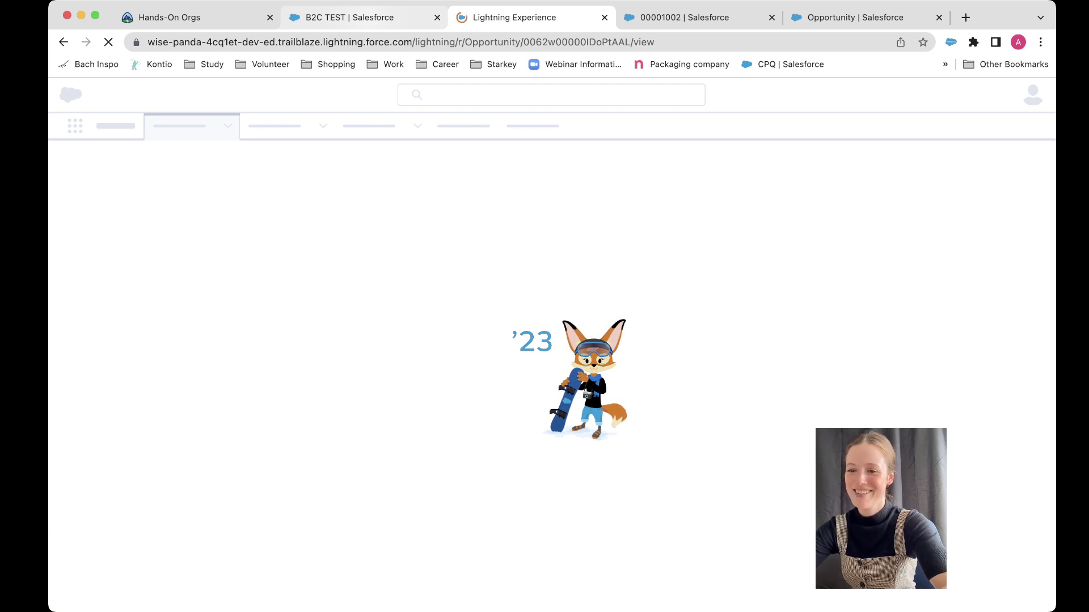
# Step: Compare the stage path and page of the B2C TEST opportunity with those of the B2B Test opportunity
pyautogui.hotkey('ctrl', 'shift', 'Tab')
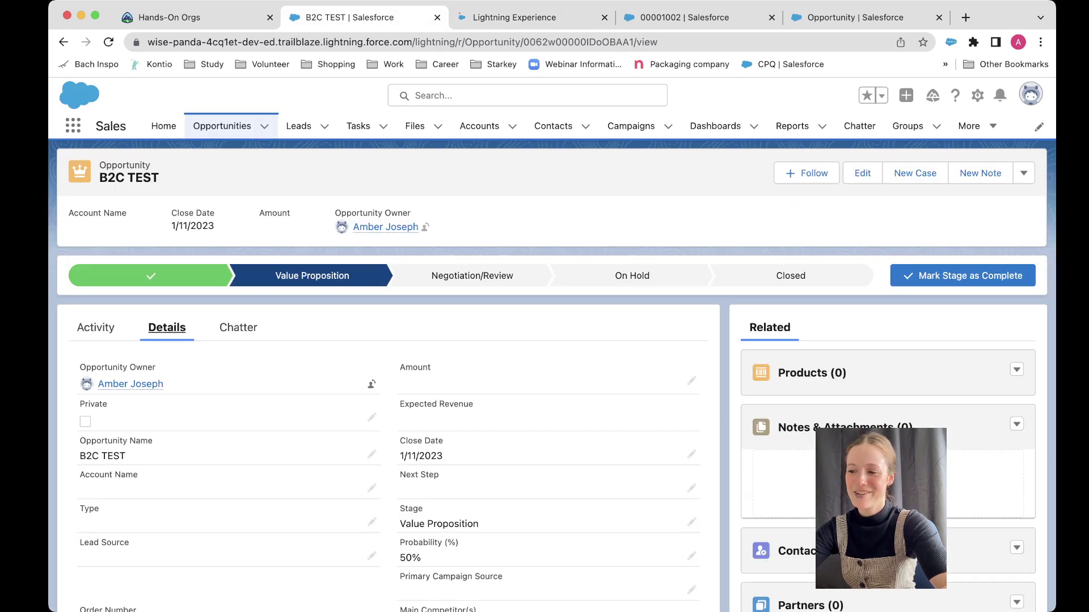
pyautogui.scroll(-4, 386, 374)
pyautogui.scroll(4, 386, 375)
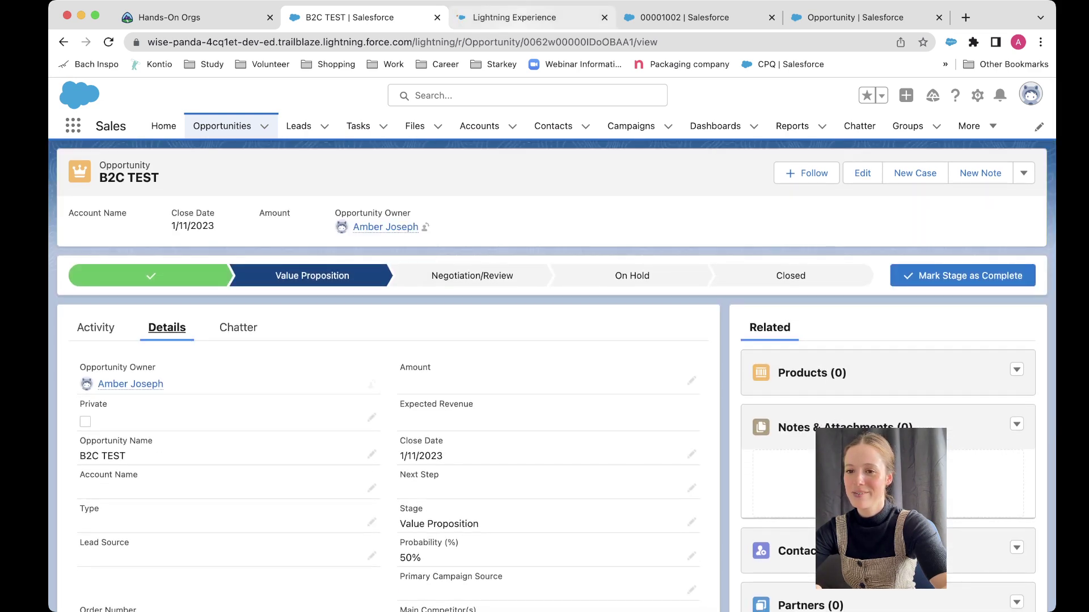
pyautogui.hotkey('ctrl', 'Tab')
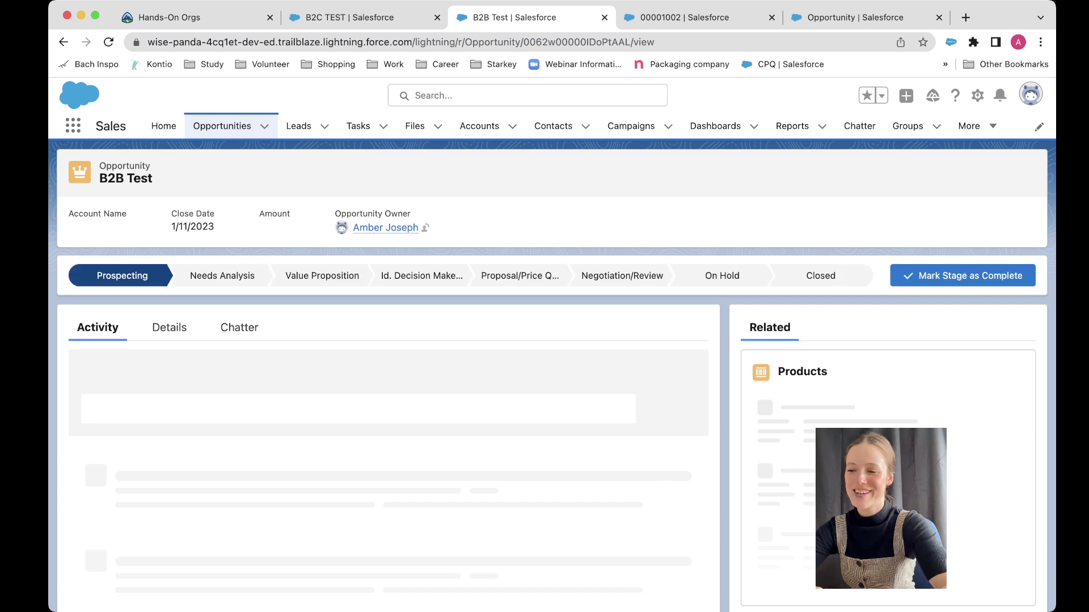
pyautogui.scroll(-2, 552, 374)
pyautogui.scroll(1, 552, 374)
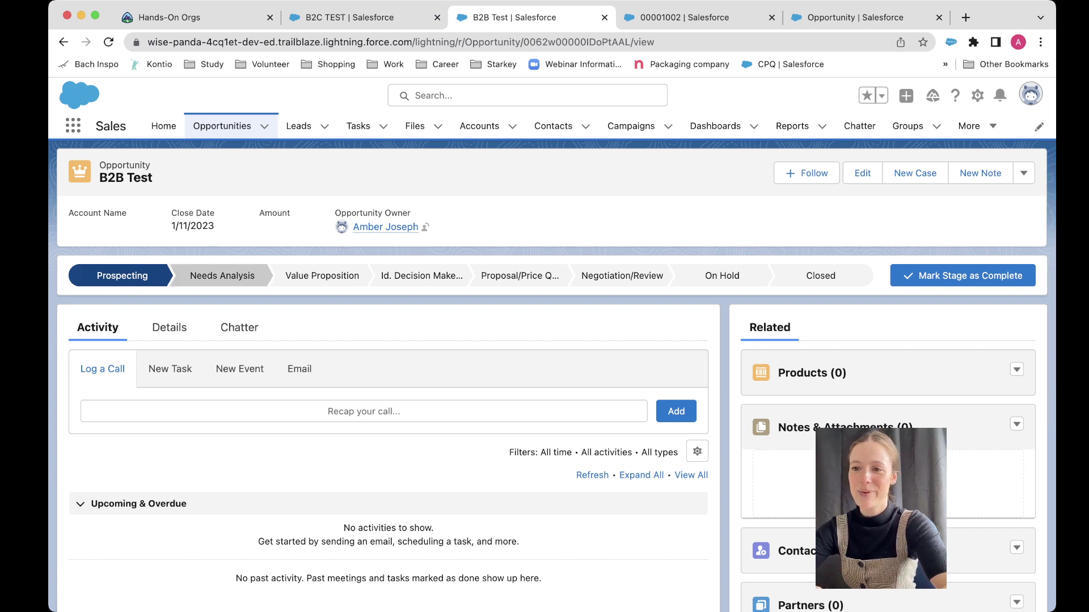
# Step: Display the B2B Test opportunity's details and examine which fields its page layout includes
pyautogui.click(169, 327)
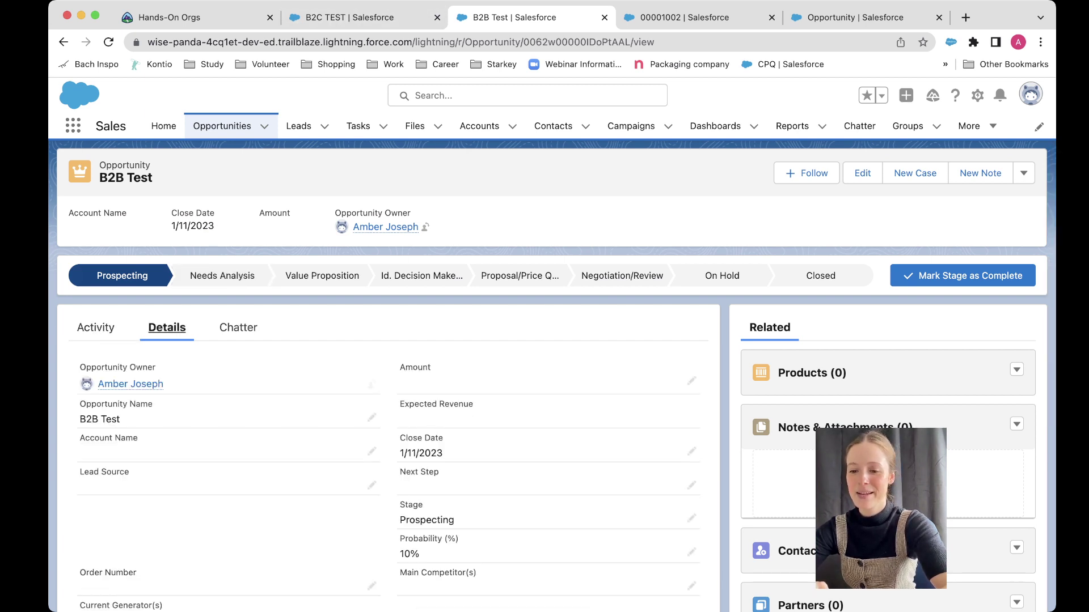
pyautogui.scroll(-5, 385, 369)
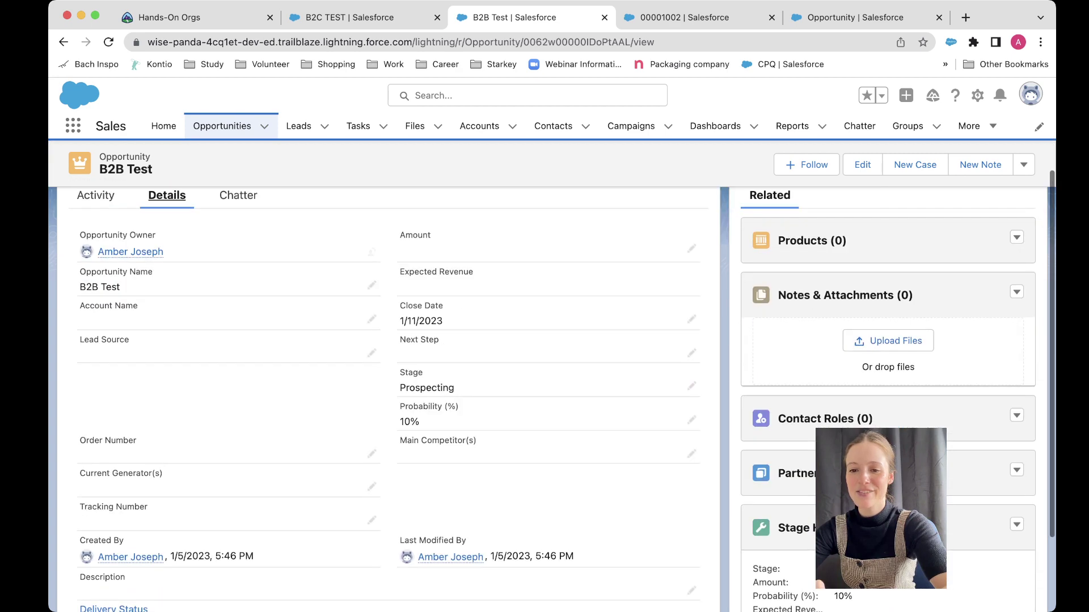
pyautogui.scroll(4, 385, 369)
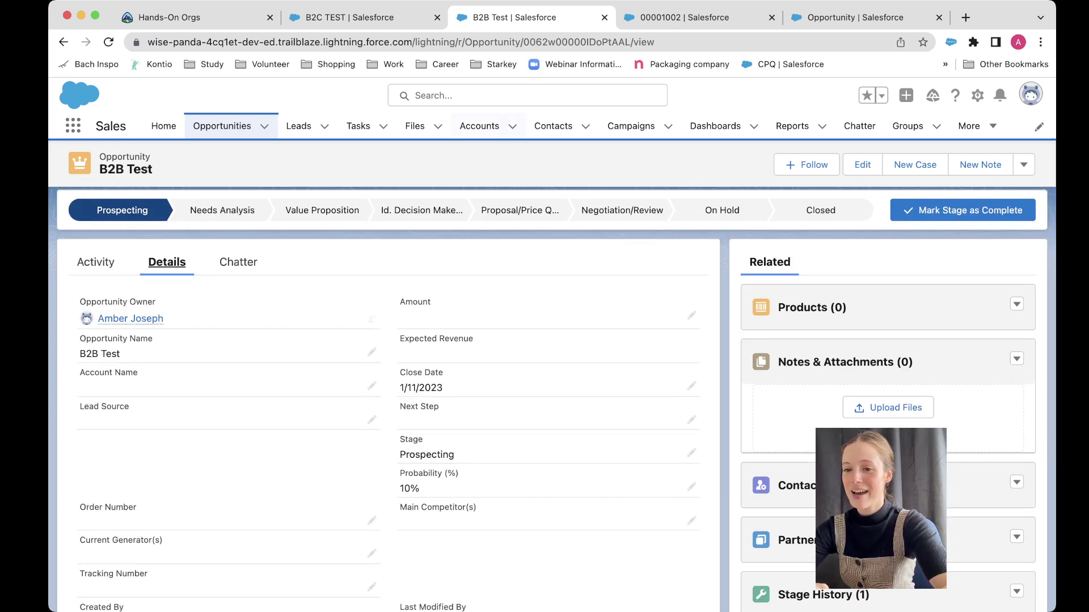
pyautogui.scroll(2, 385, 368)
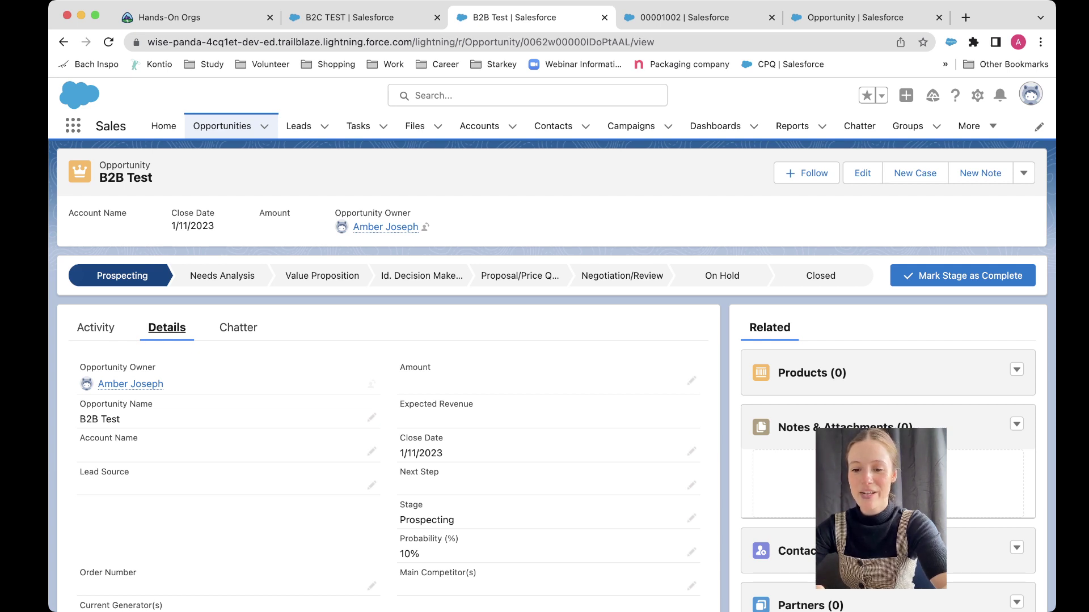
pyautogui.scroll(-5, 691, 451)
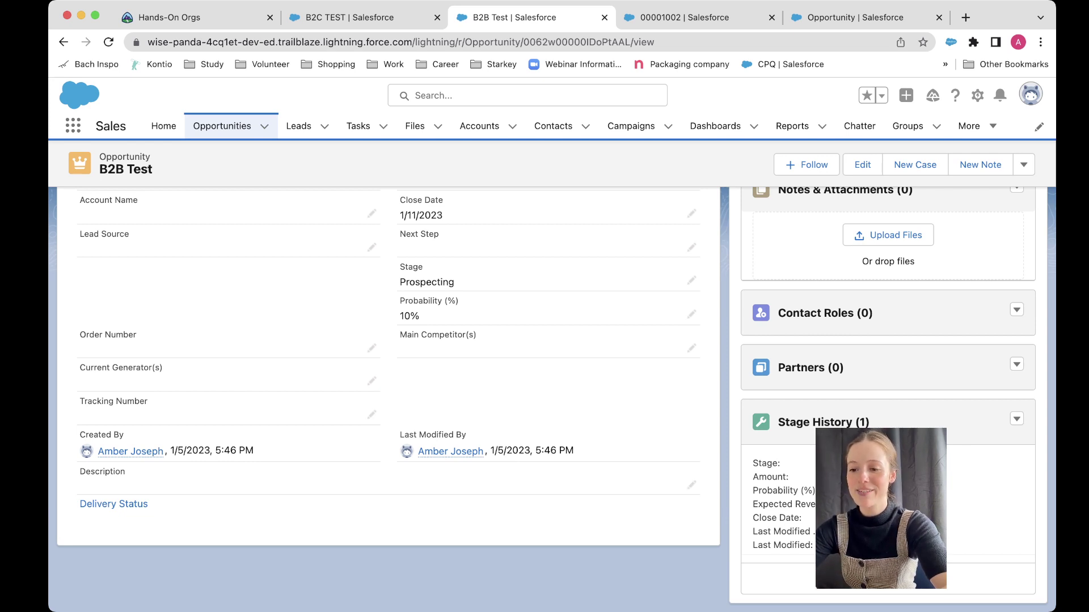
pyautogui.scroll(3, 691, 406)
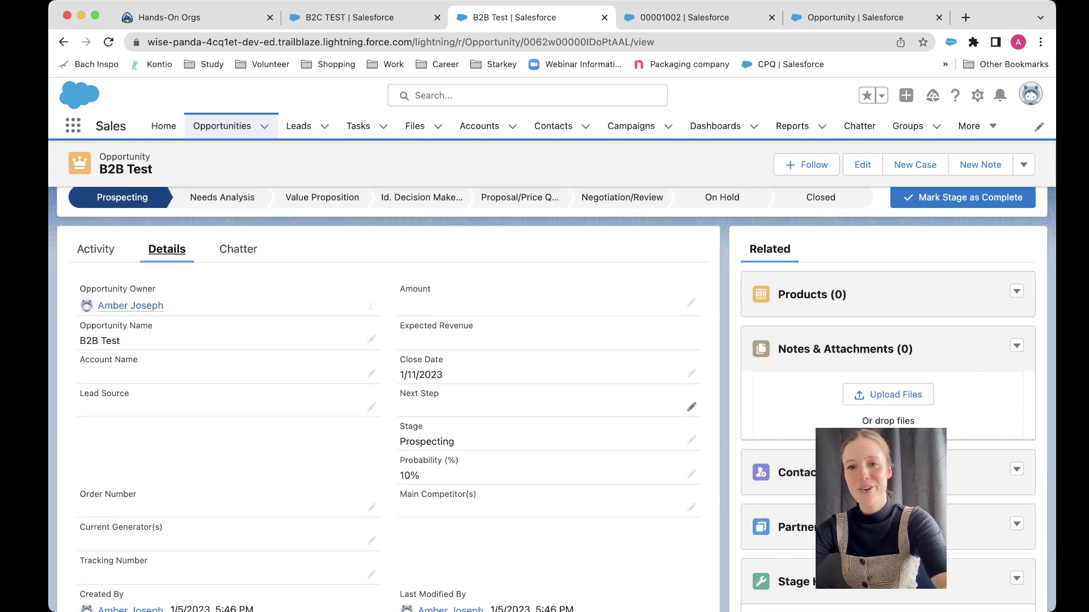
pyautogui.scroll(1, 691, 406)
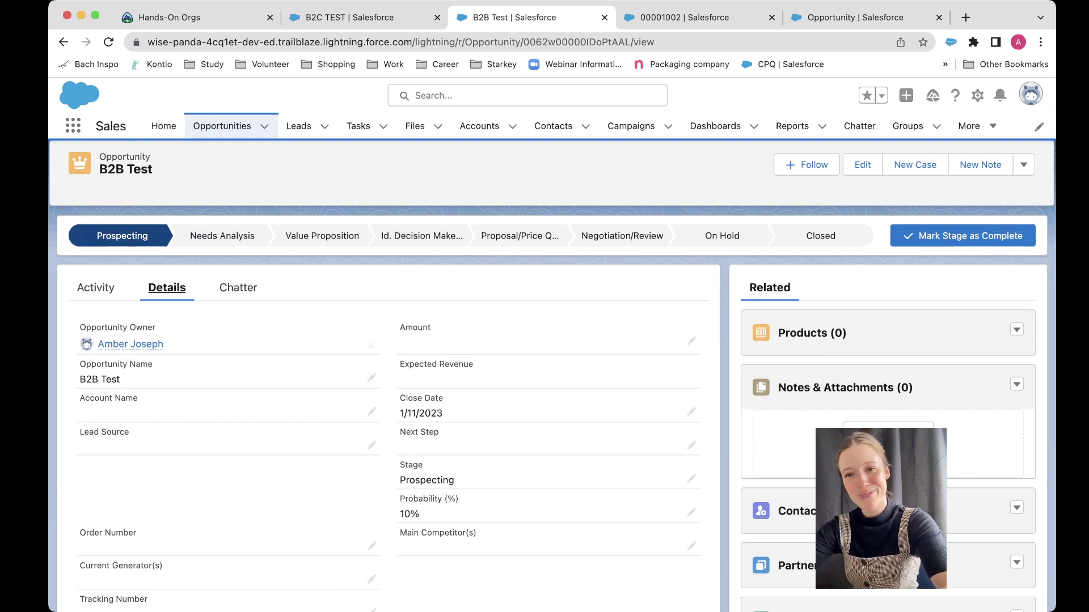